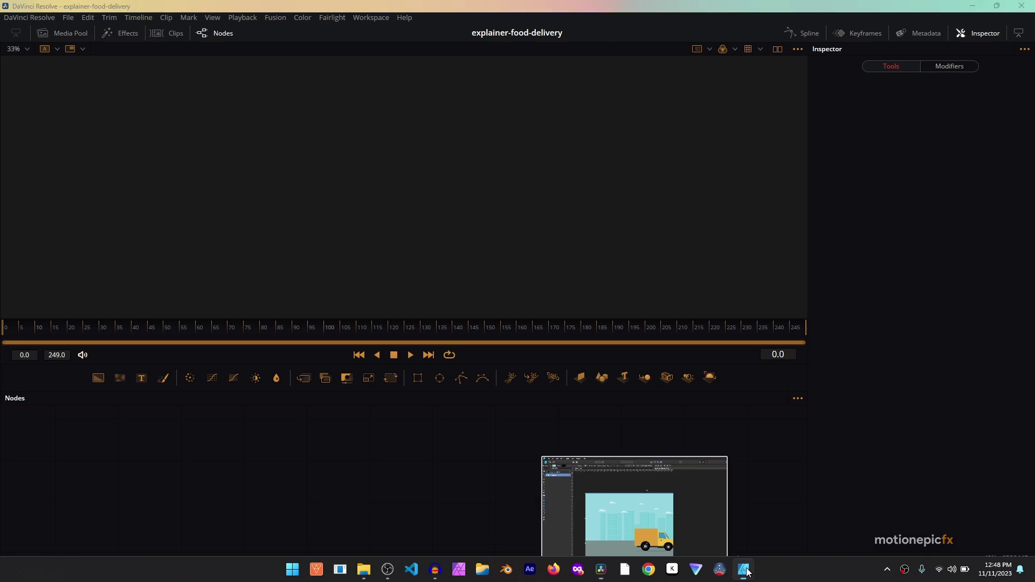
Switch to Affinity Designer and compare the original 3686727.eps artwork with the simplified delivery.svg truck scene
left_click(747, 570)
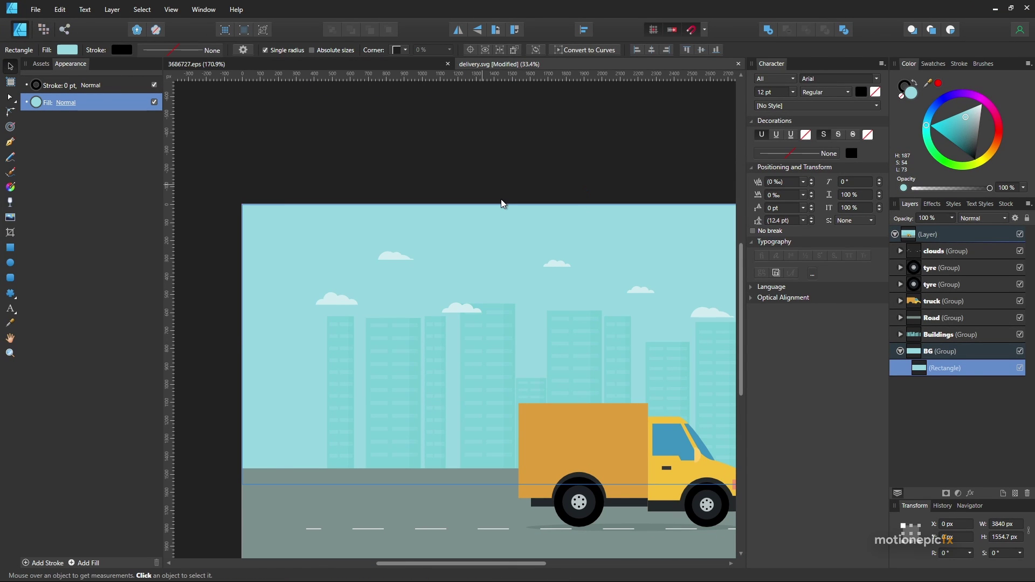
scroll(501, 199, "down", 2)
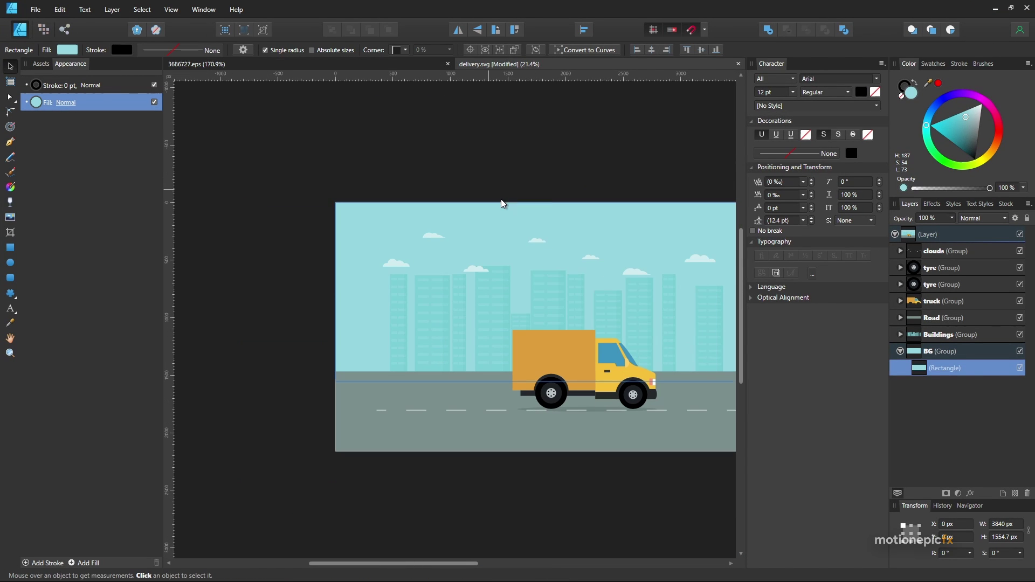
left_click(325, 64)
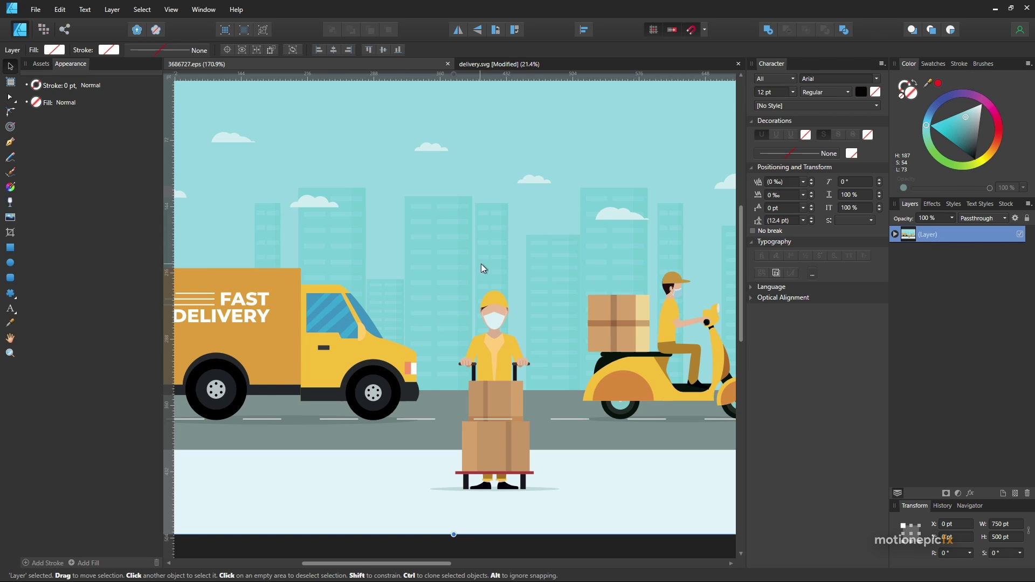
scroll(487, 268, "down", 1)
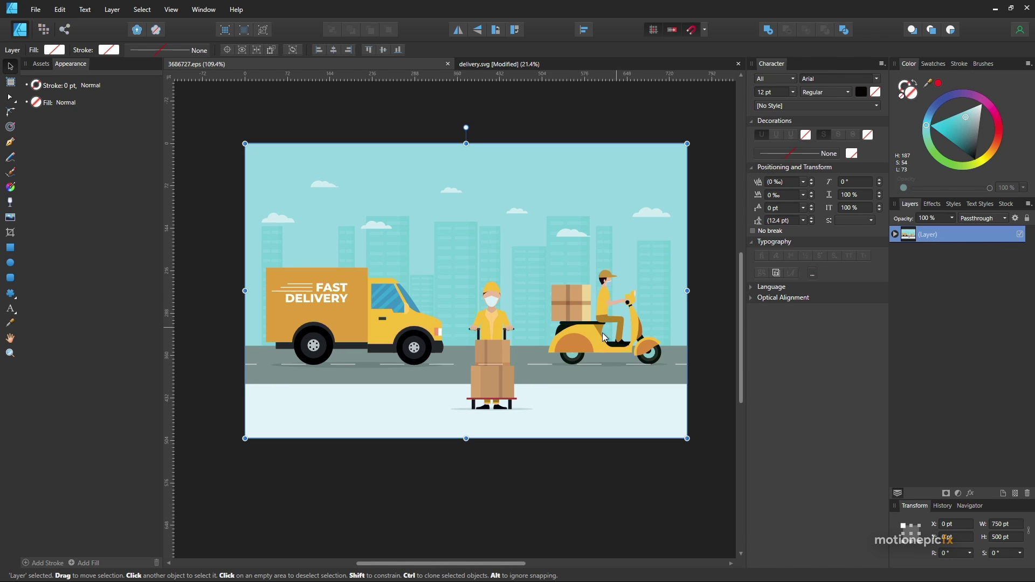
left_click(510, 63)
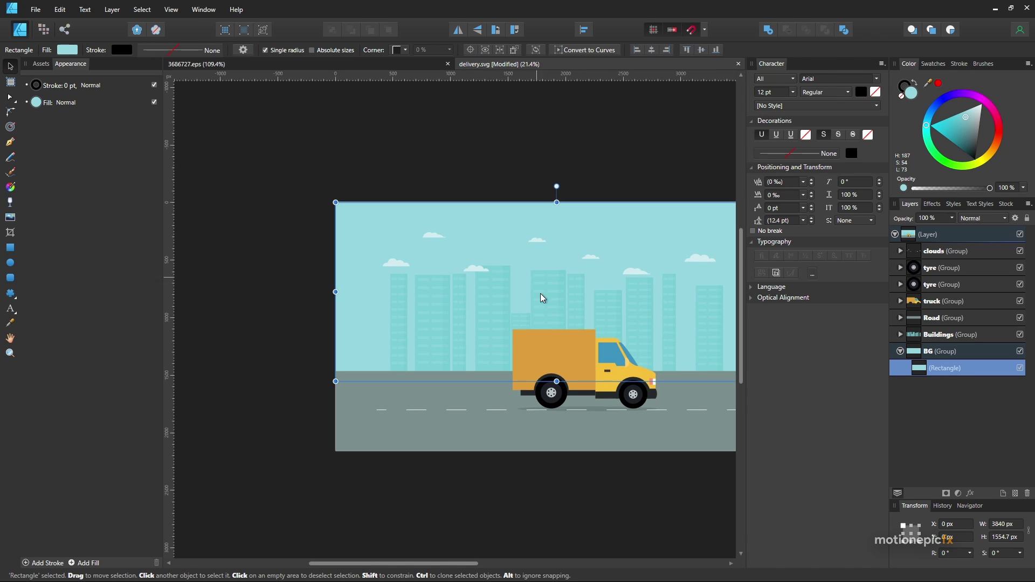
left_click(303, 63)
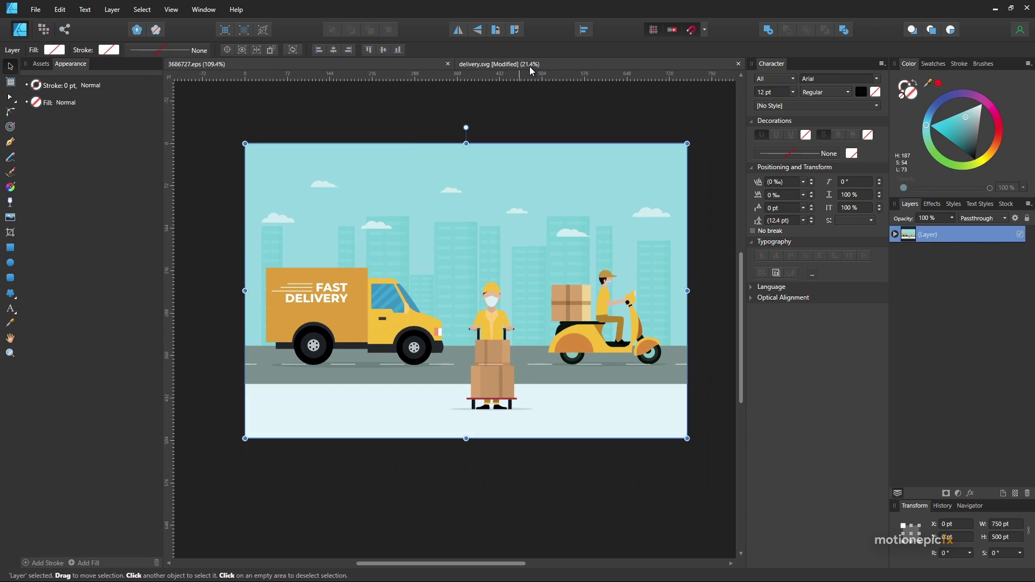
left_click(529, 66)
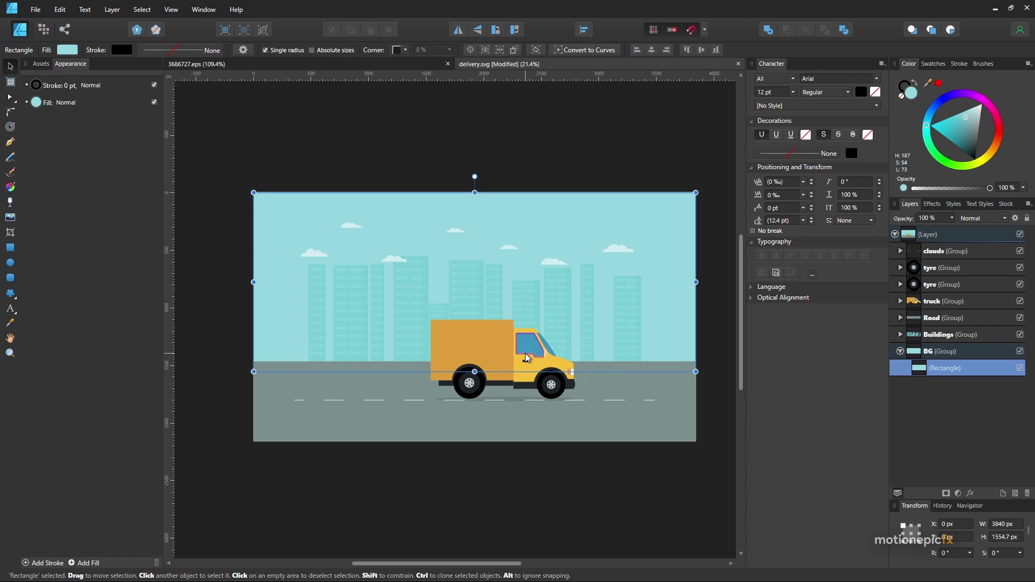
scroll(509, 344, "up", 1)
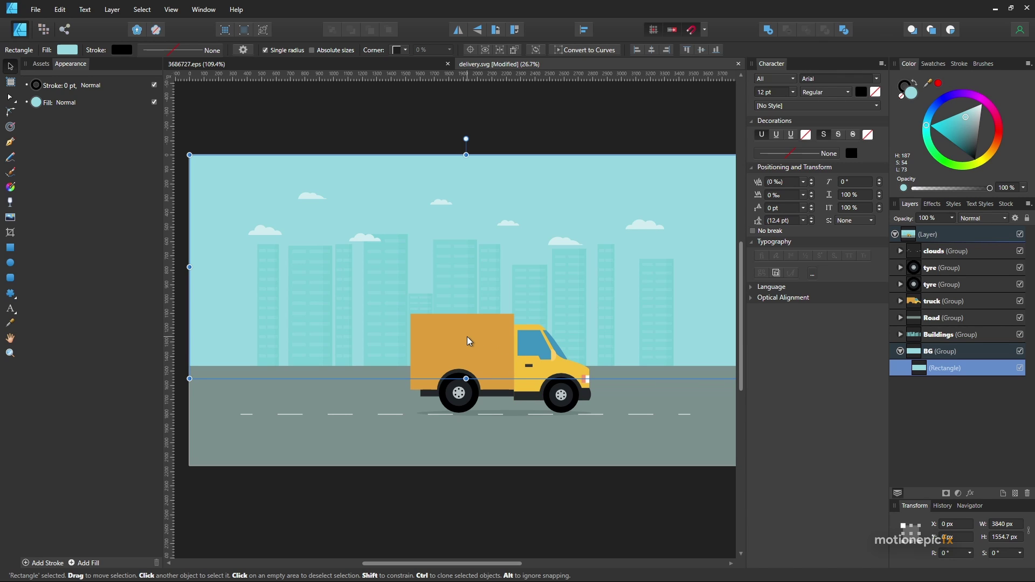
Collapse the BG group, then hide and reshow the Buildings and Road groups to check their contents
left_click(900, 351)
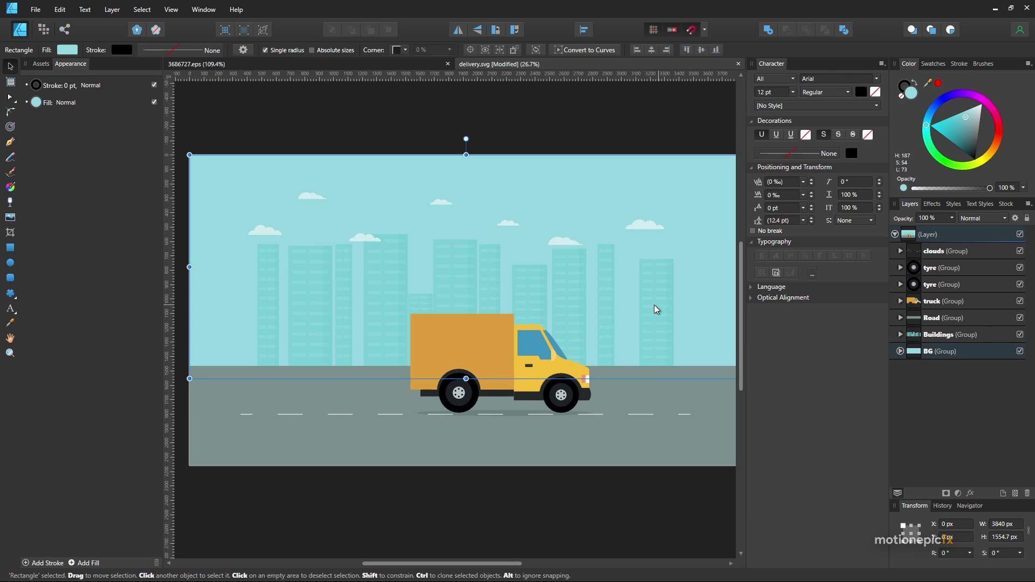
scroll(655, 304, "down", 1)
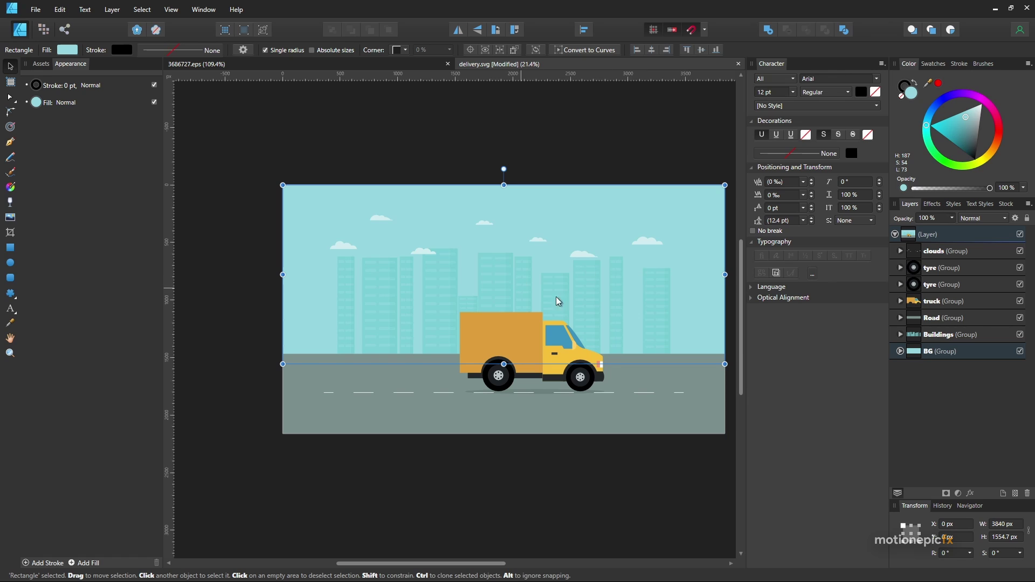
left_click(945, 335)
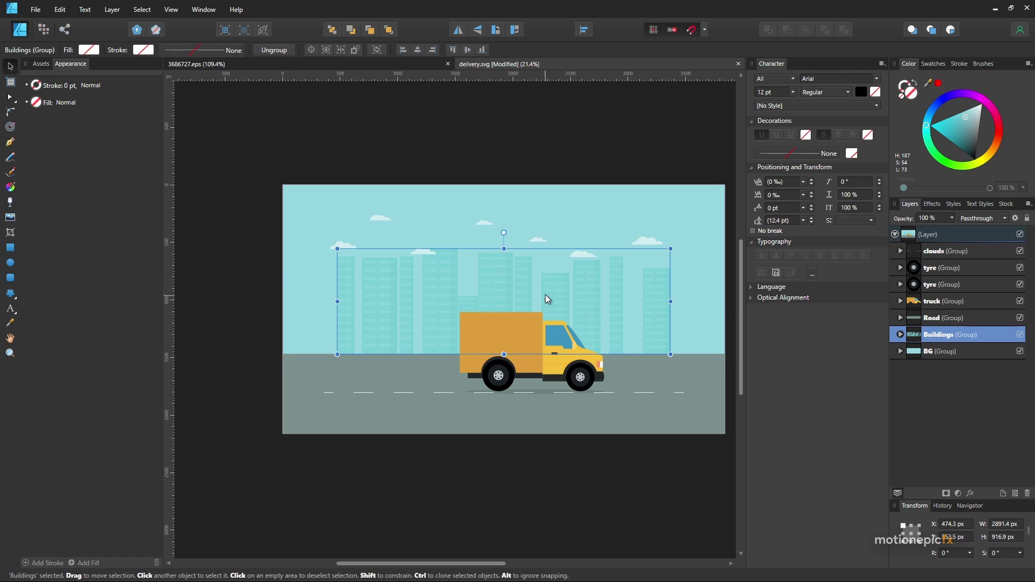
left_click(1020, 334)
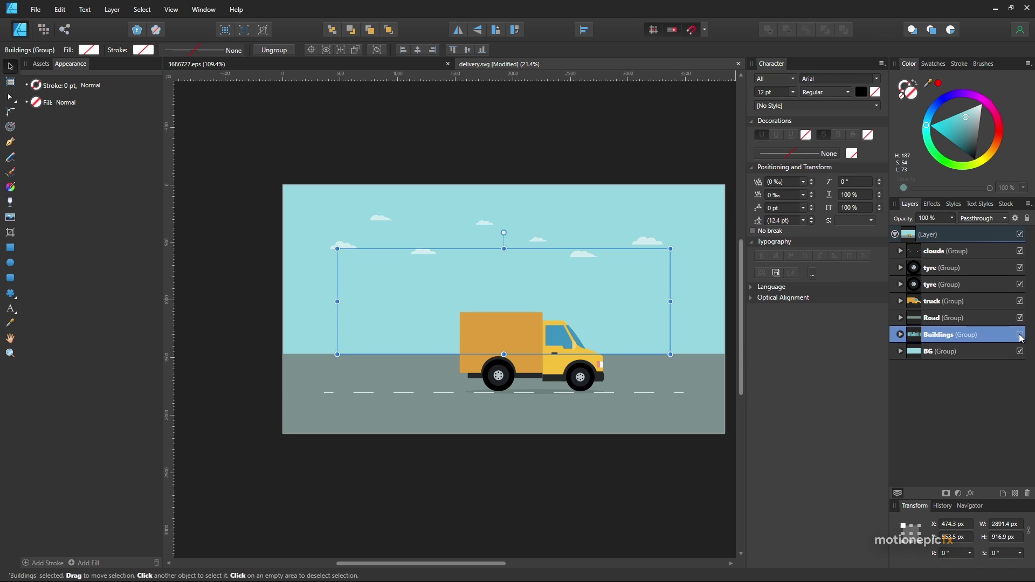
left_click(1020, 335)
left_click(1022, 318)
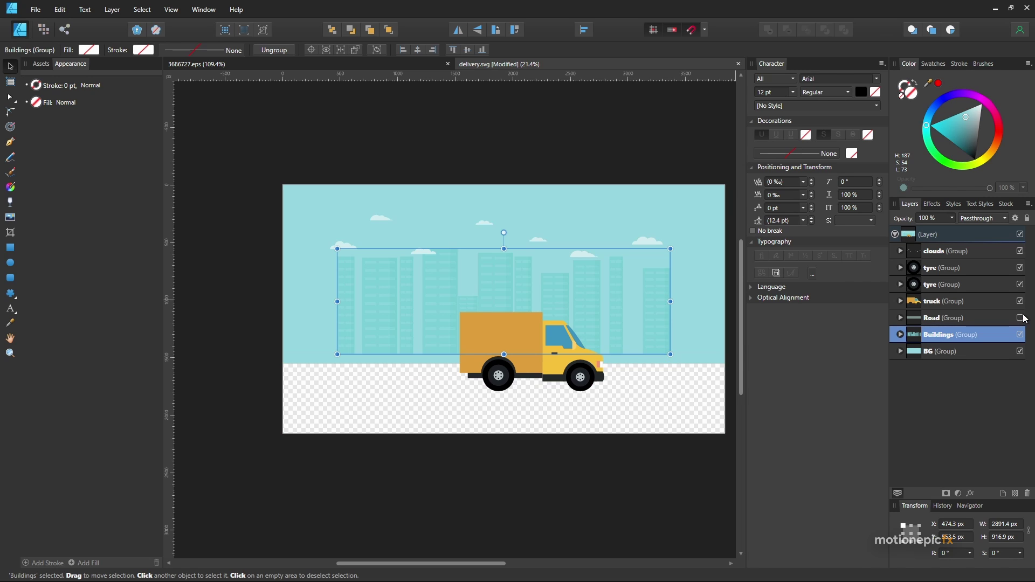
left_click(1022, 318)
Hide and reshow the truck, both tyre and clouds groups in turn, and clear the selection
left_click(1020, 301)
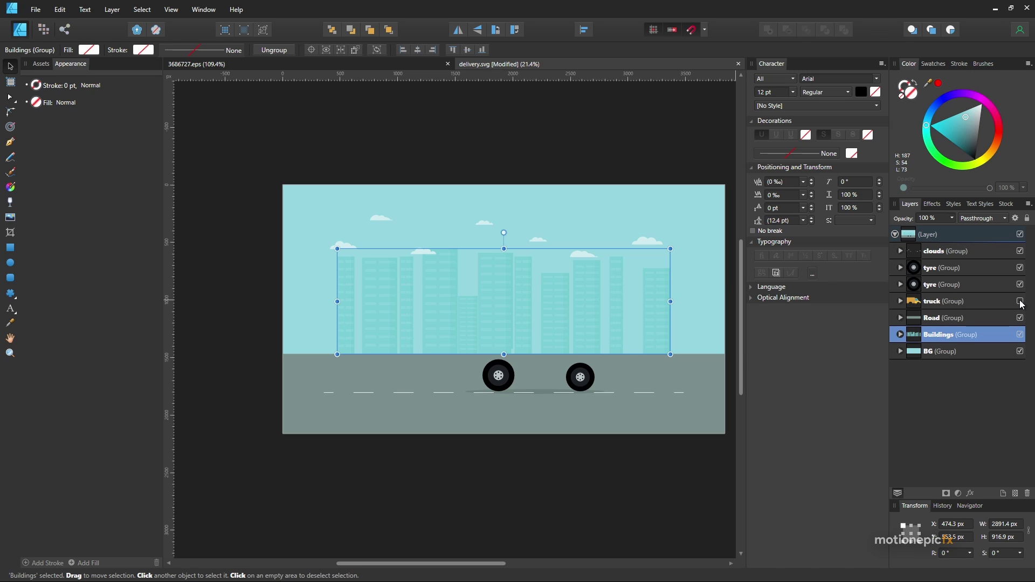
left_click(1021, 302)
left_click(1022, 285)
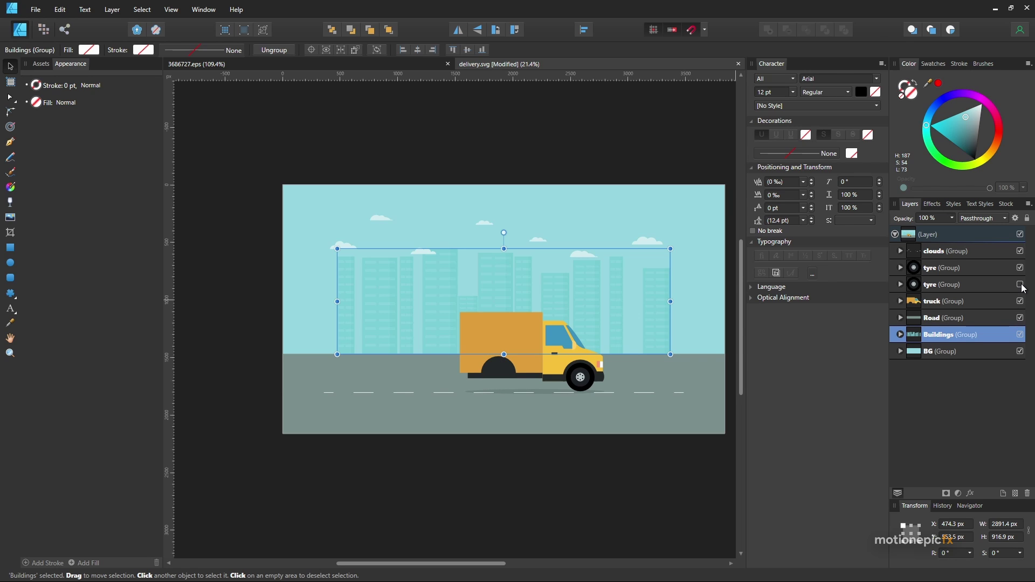
left_click(1021, 284)
left_click(1021, 268)
left_click(1021, 267)
left_click(1021, 252)
left_click(1020, 251)
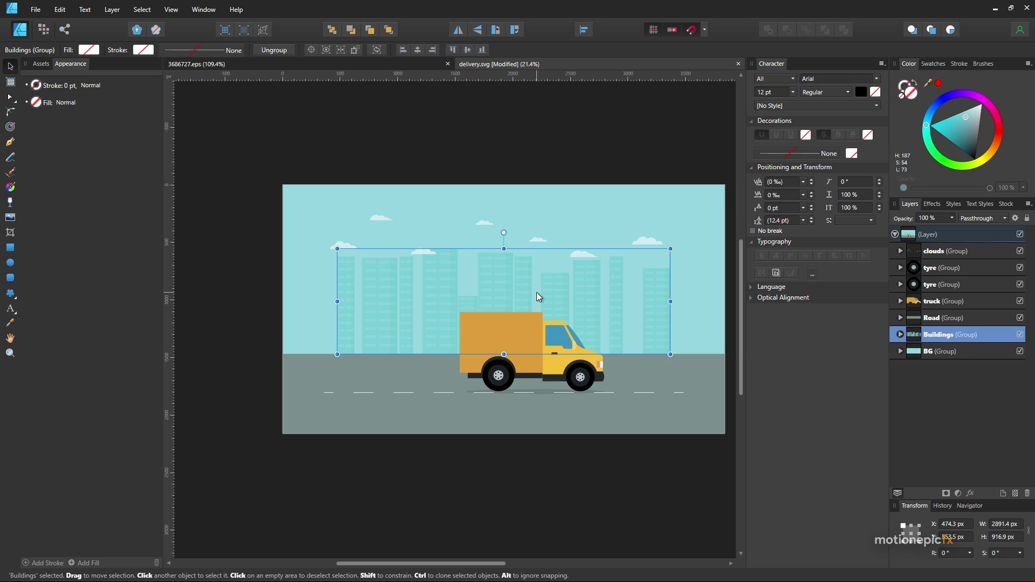
left_click(261, 345)
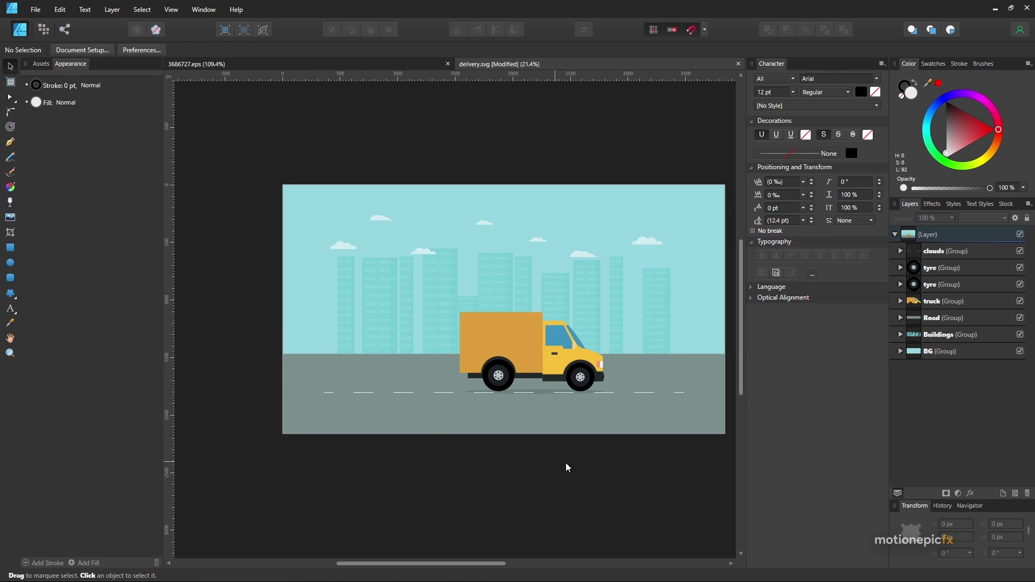
scroll(620, 431, "right", 2)
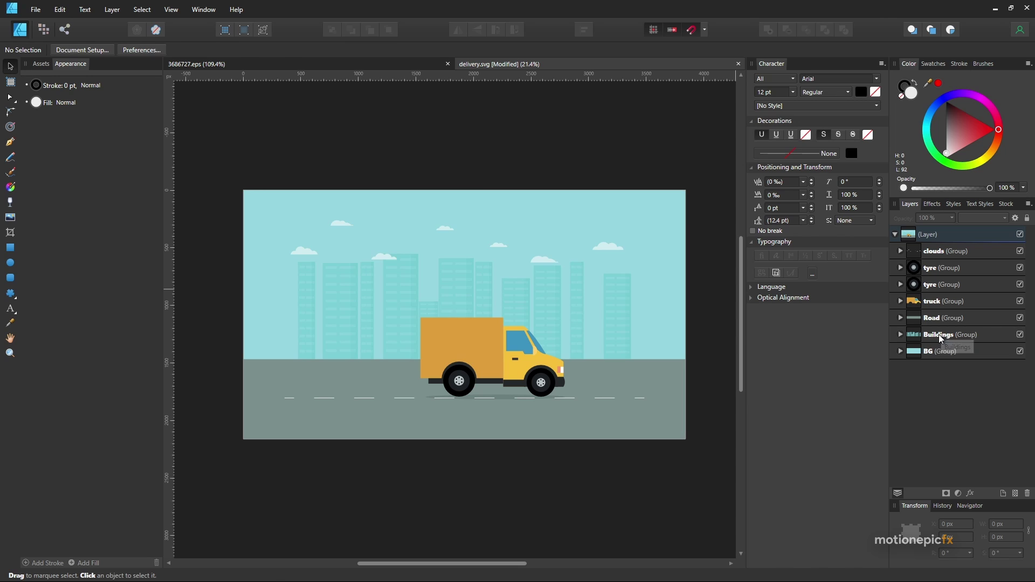
Set up a PNG export of the Buildings group with the export area set to Selection Only
left_click(941, 334)
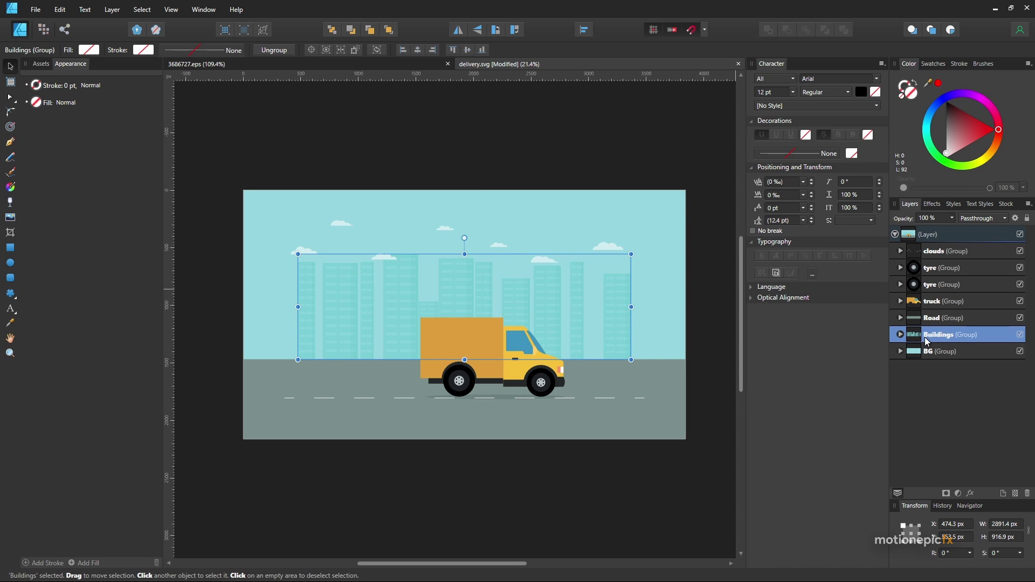
left_click(35, 9)
left_click(65, 201)
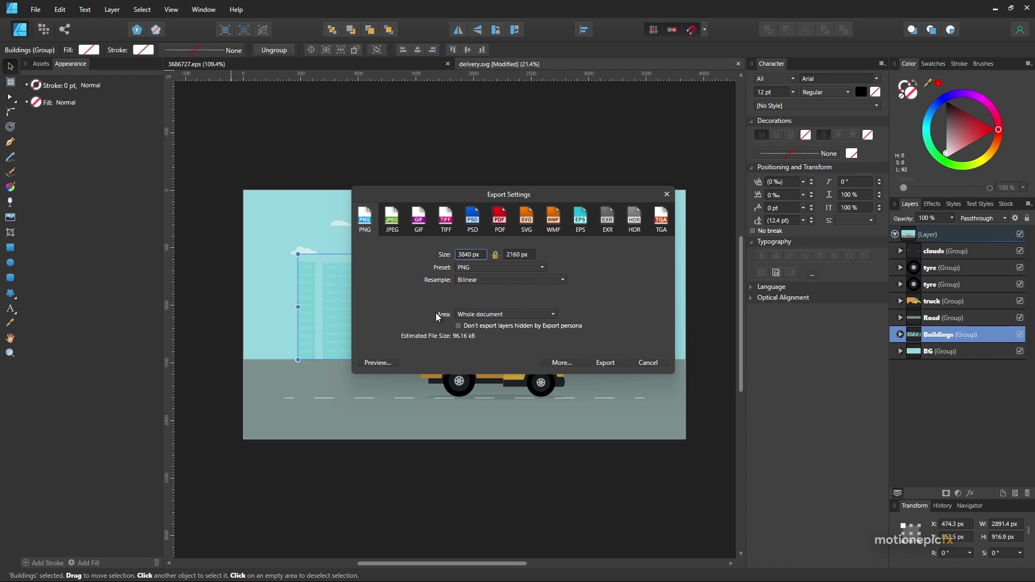
left_click(473, 319)
left_click(475, 352)
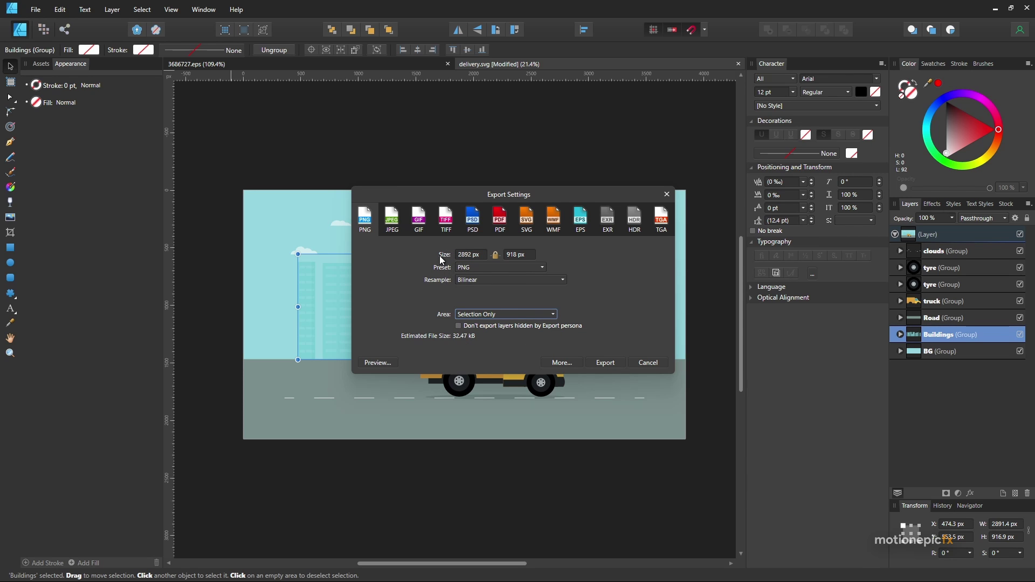
Preview the Buildings PNG export, and cancel the export settings after switching the format to SVG
left_click(377, 363)
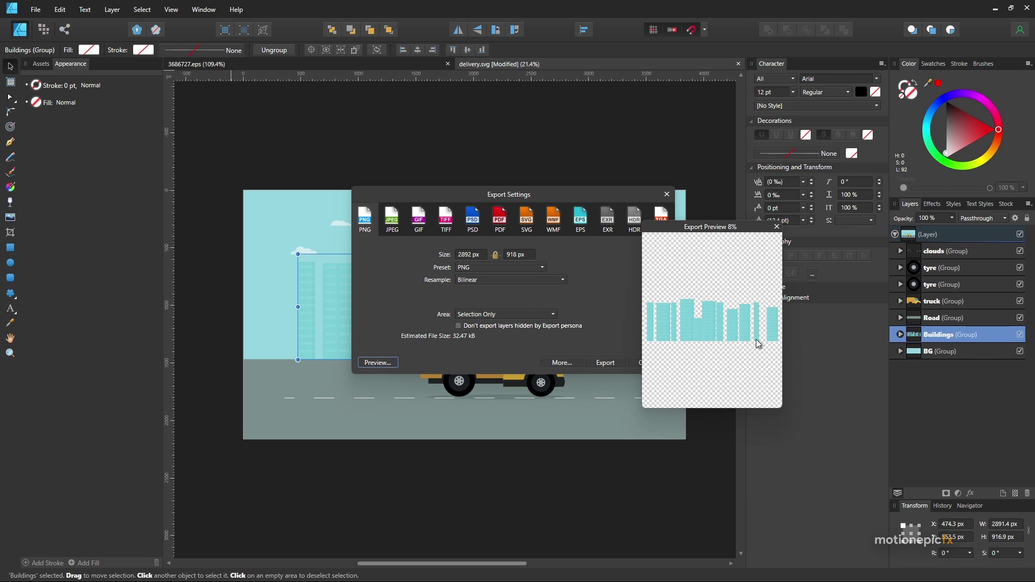
left_click(696, 348)
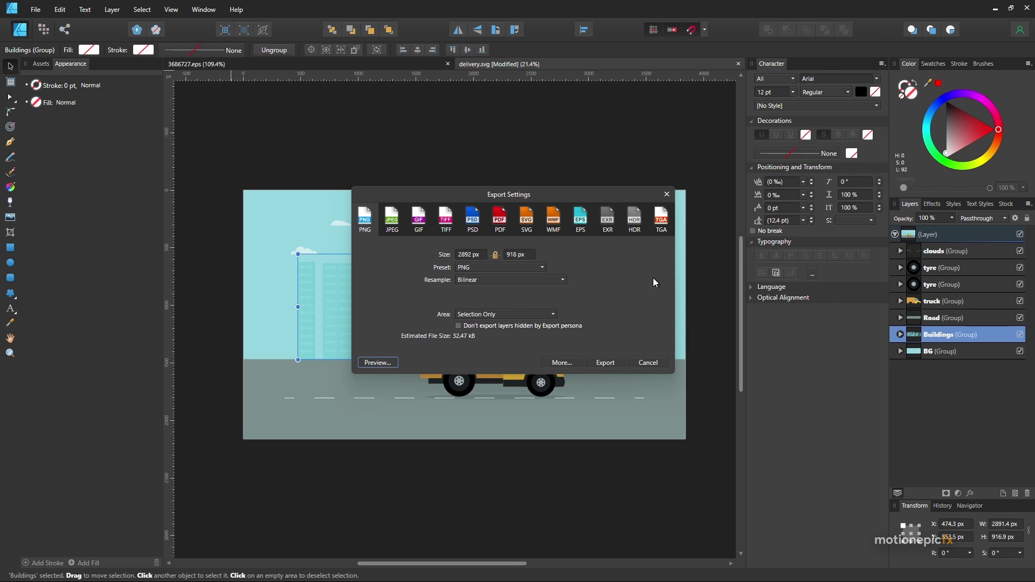
left_click(527, 217)
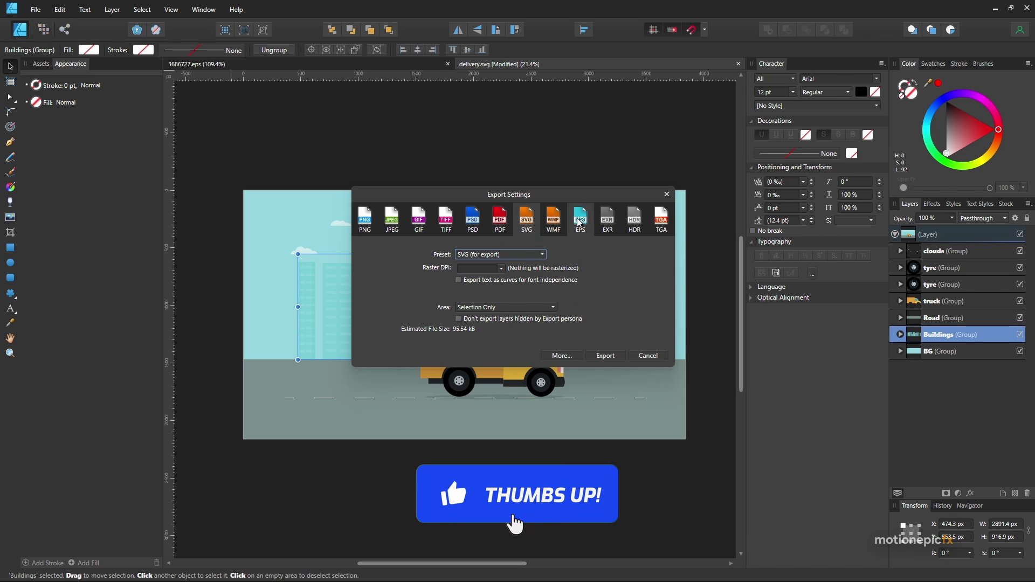
left_click(650, 356)
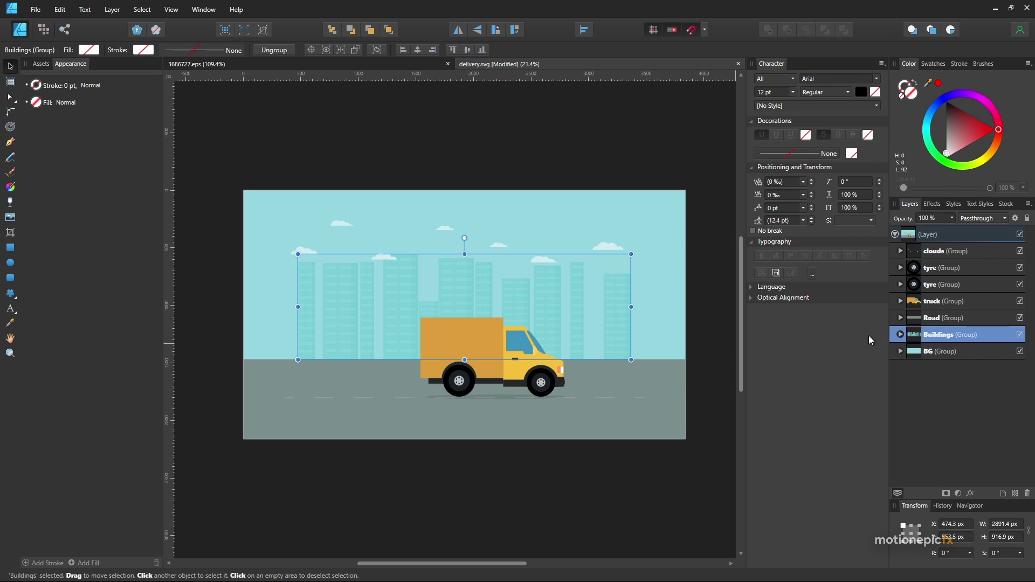
Expand the Buildings group to examine its nested groups and rectangles, and collapse it again
left_click(901, 335)
scroll(965, 417, "down", 5)
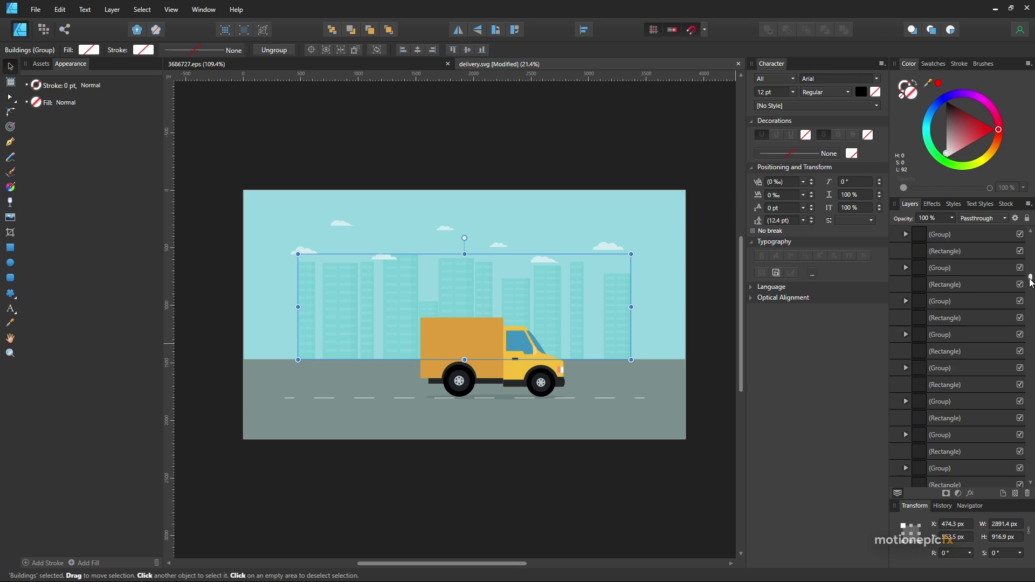
left_click_drag(1030, 266, 1029, 237)
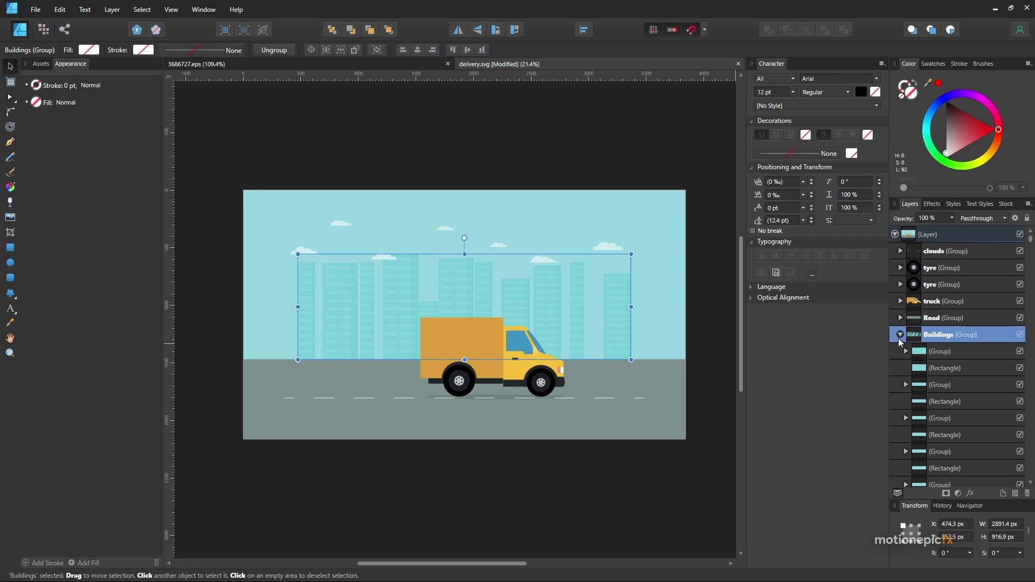
left_click(901, 335)
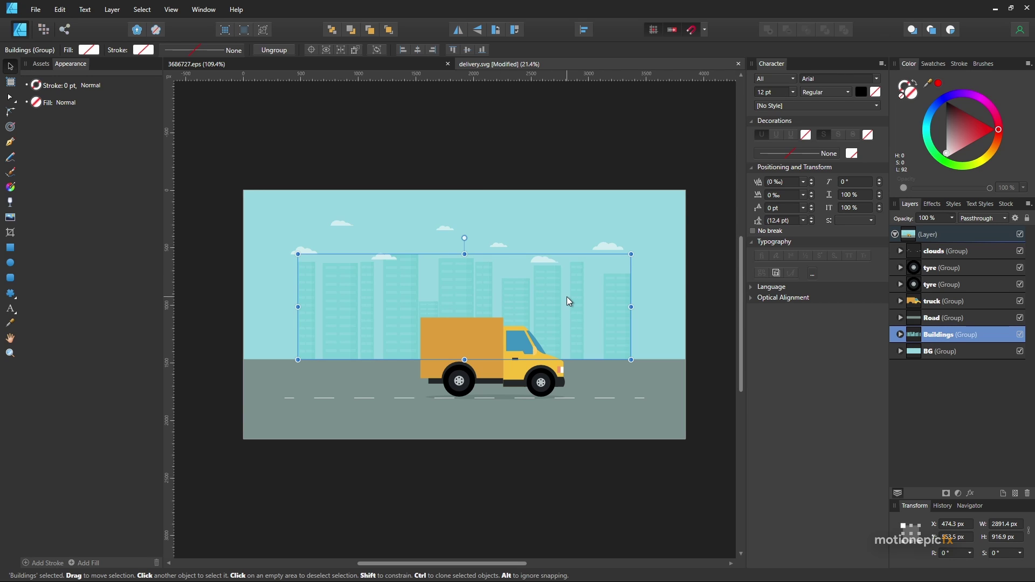
Open the Explainer-Demo folder and view building.png, clouds.png, road.png and truck-body-text.png in the image viewer
mouse_move(566, 580)
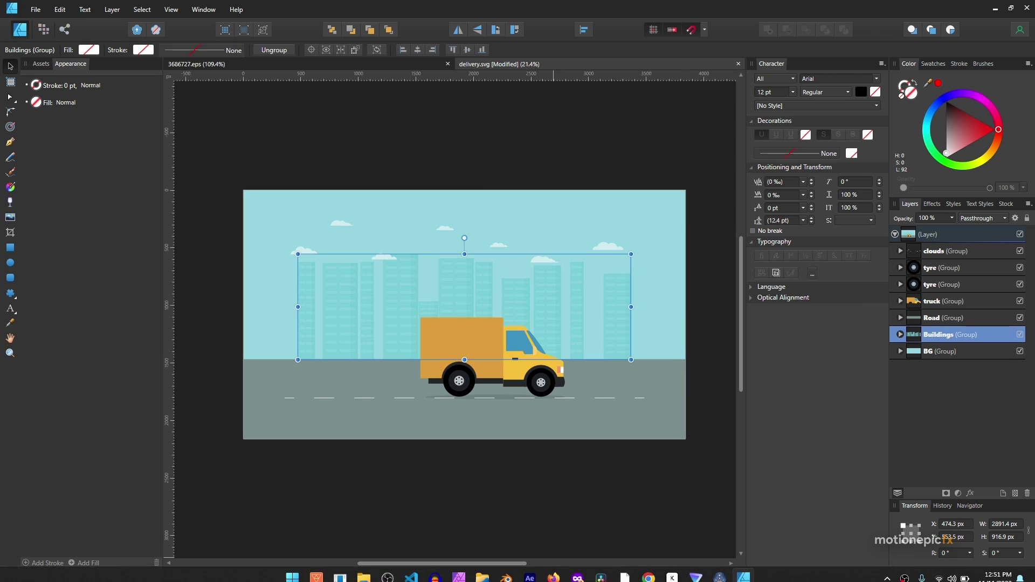
mouse_move(366, 570)
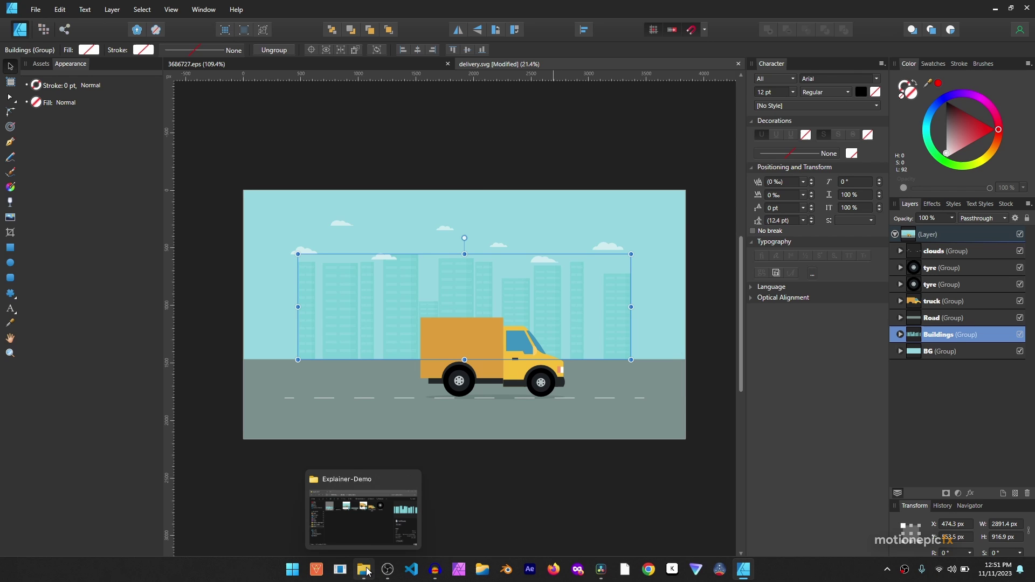
left_click(367, 530)
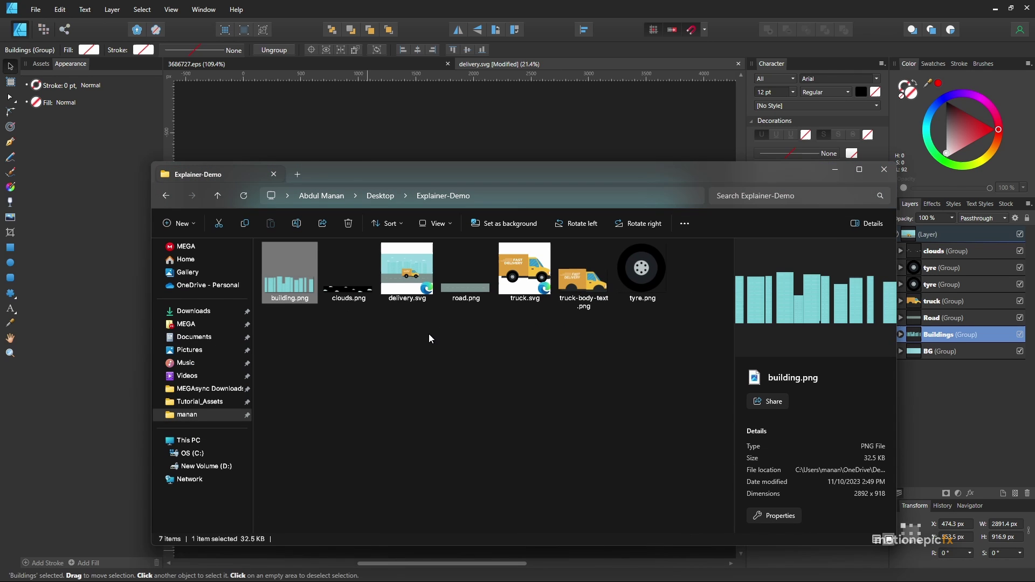
double_click(283, 286)
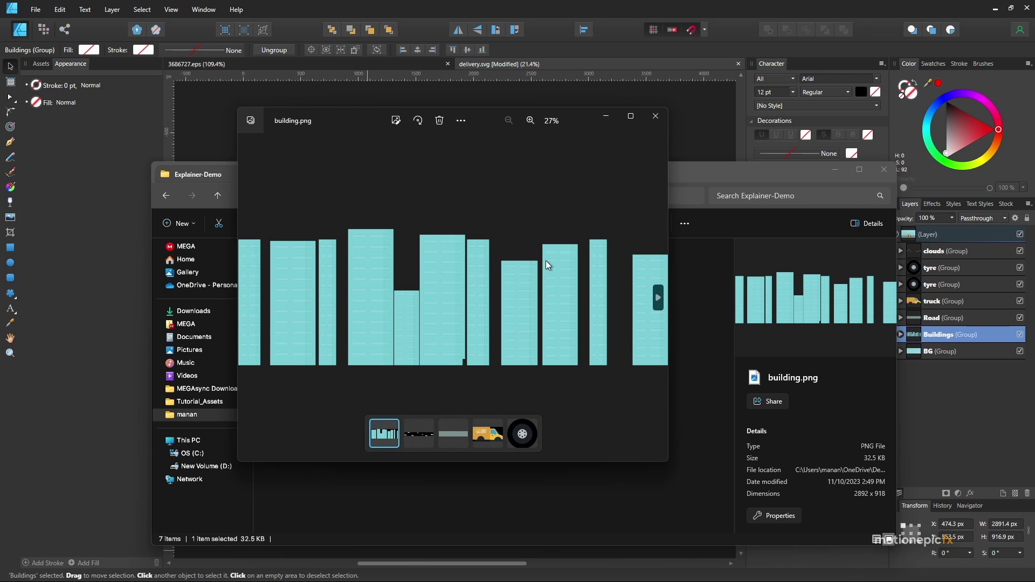
left_click(417, 444)
left_click(453, 434)
left_click(421, 442)
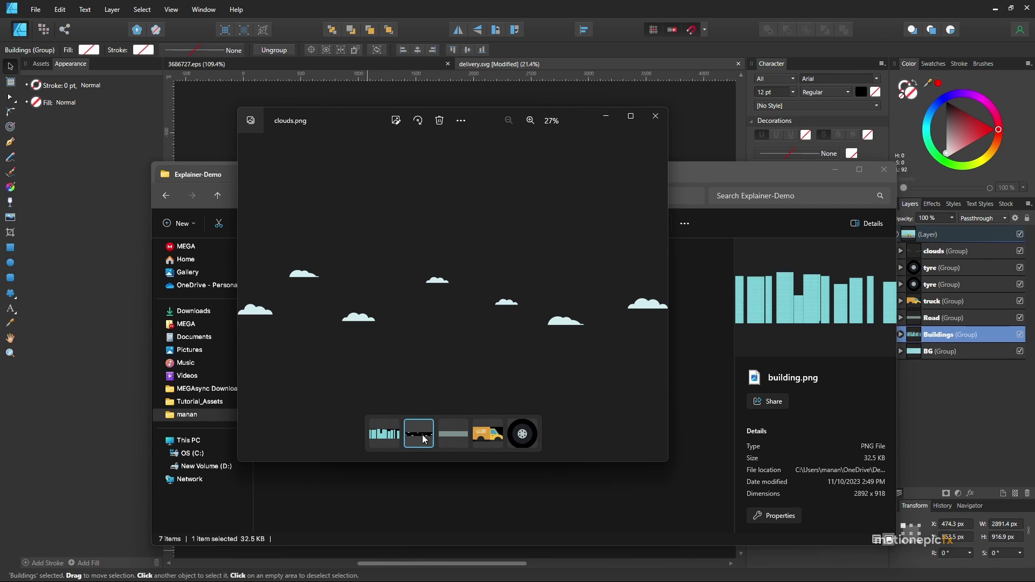
left_click(453, 443)
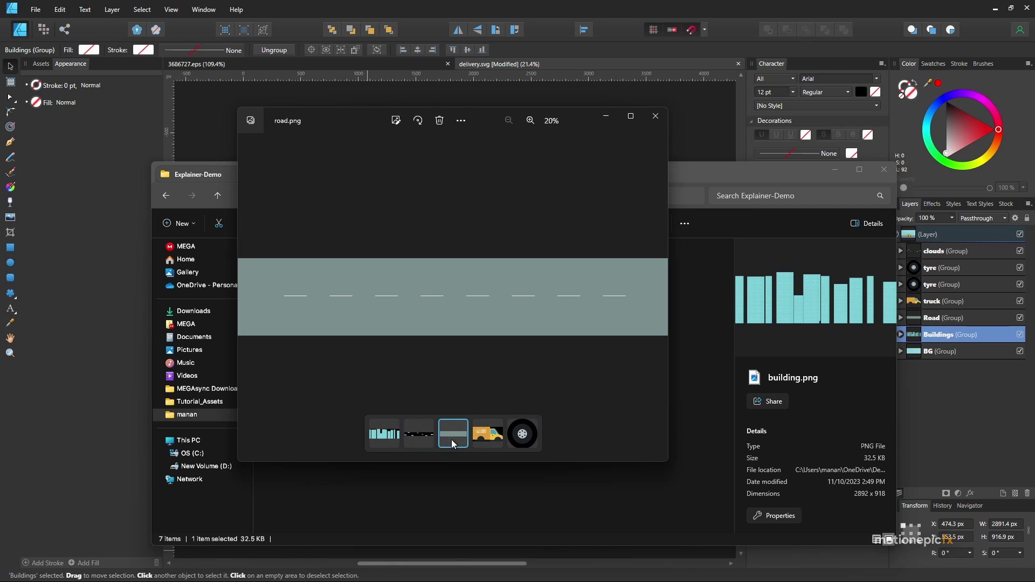
left_click(483, 439)
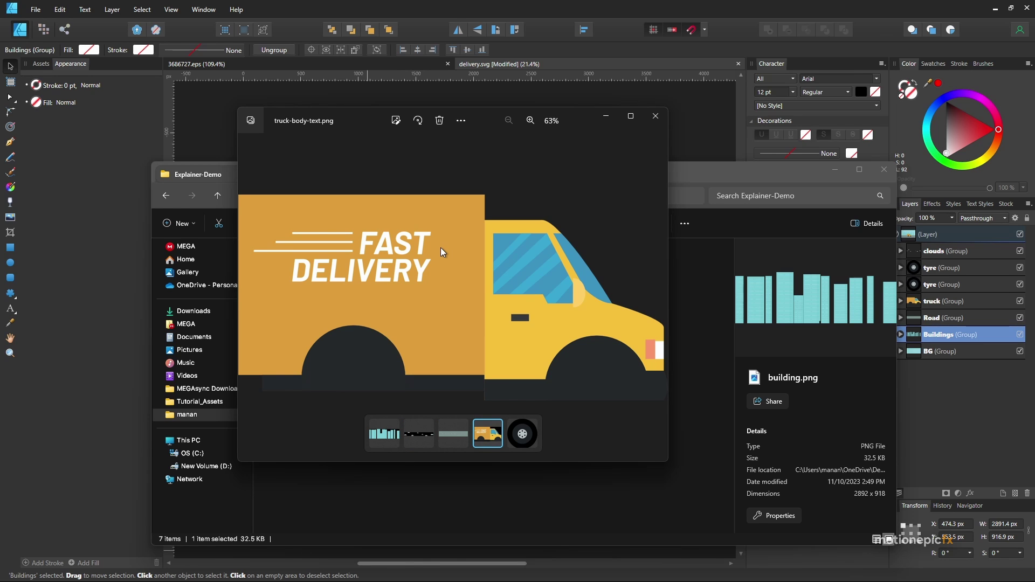
View tyre.png in the image viewer, close the viewer and switch to DaVinci Resolve
key("Right")
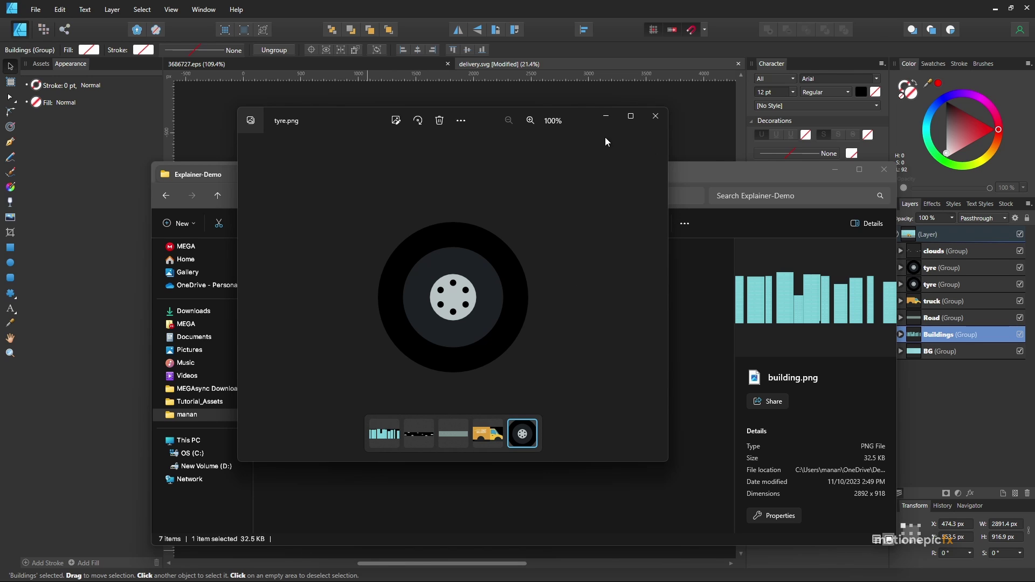
left_click(655, 115)
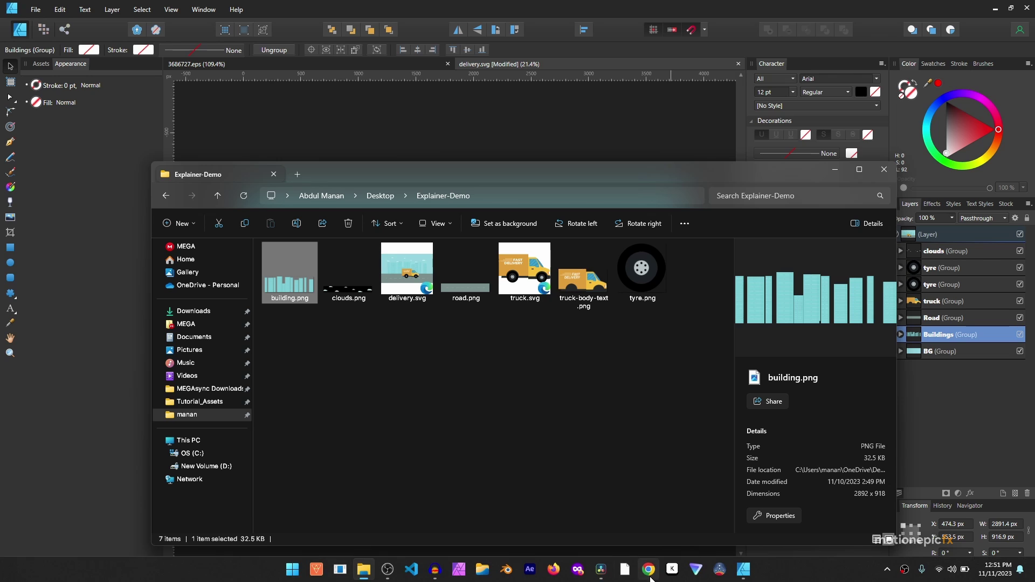
left_click(601, 570)
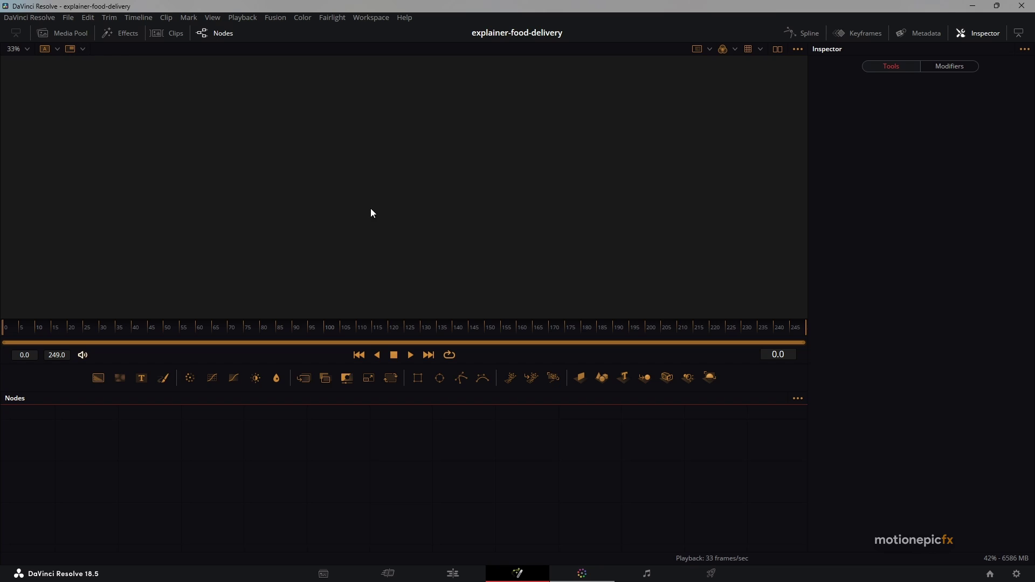
Open the project settings to examine them, and cancel without changing anything
left_click(1017, 574)
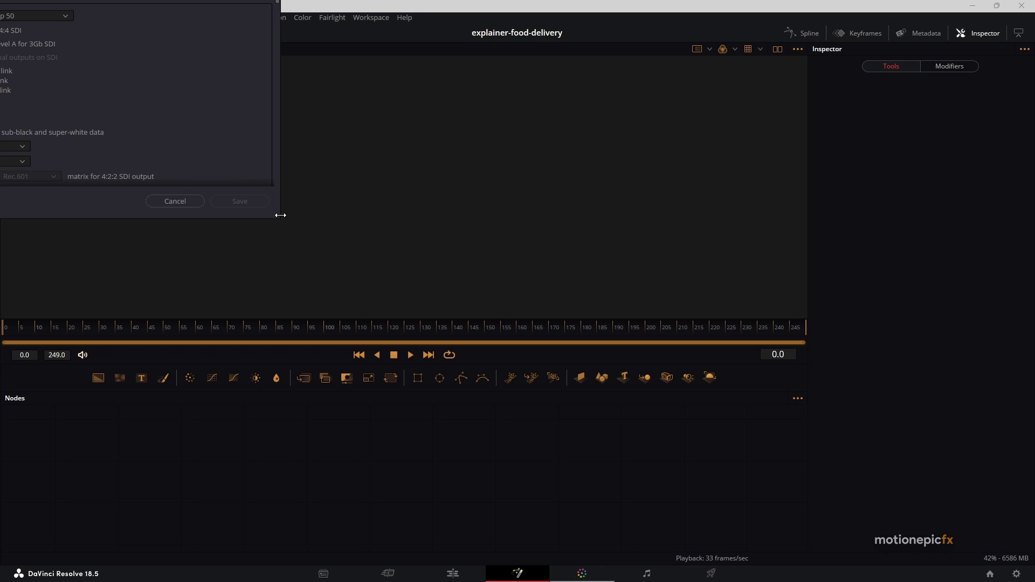
left_click_drag(280, 215, 166, 136)
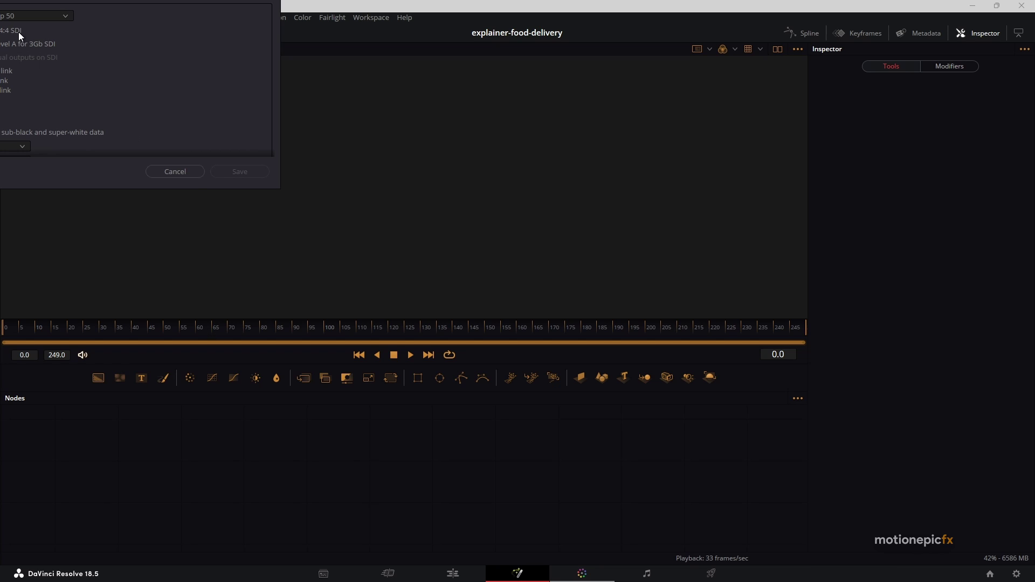
left_click(171, 170)
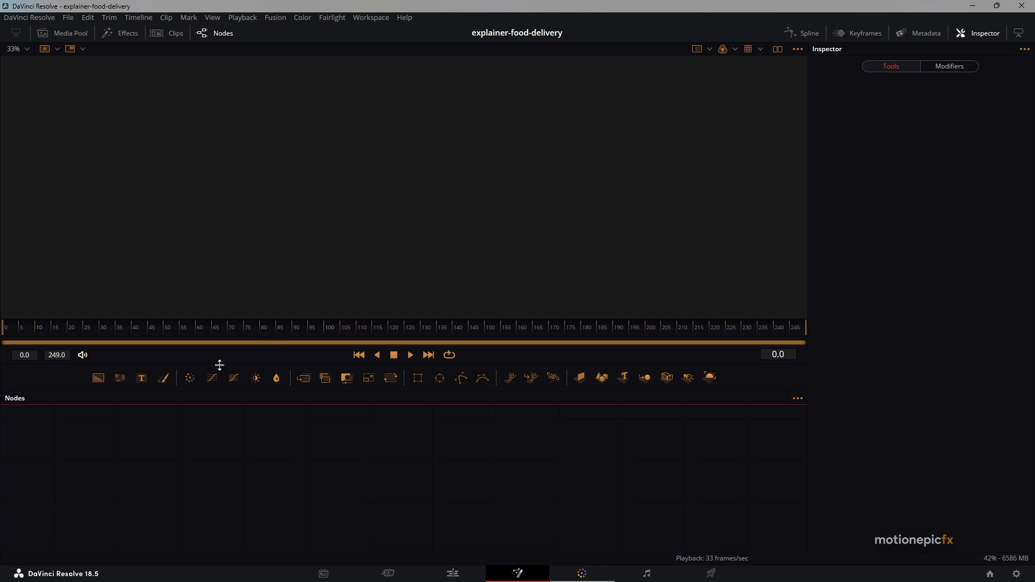
Examine the imported PNG layers in the media pool with enlarged thumbnails, and hide the media pool again
left_click(72, 32)
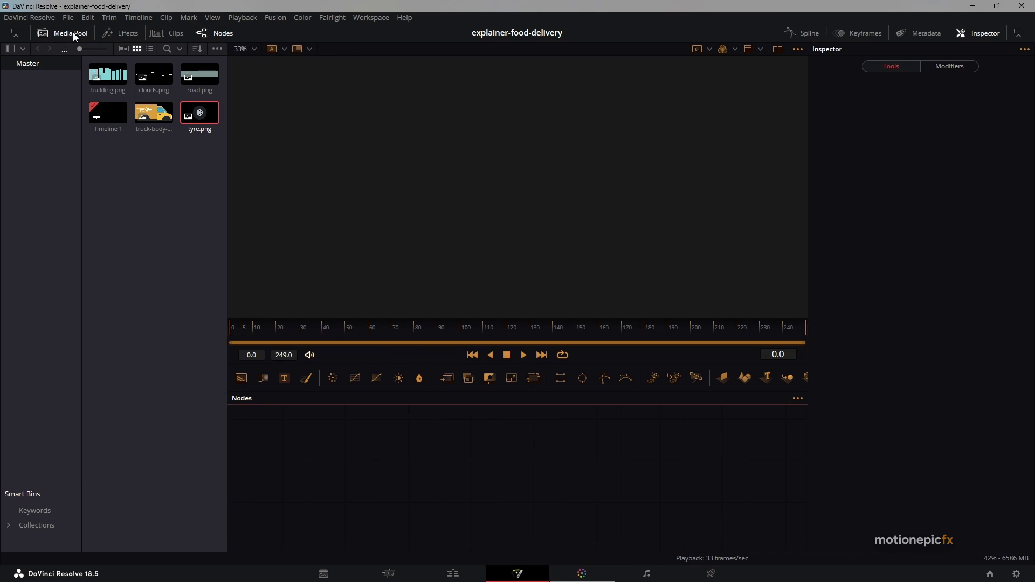
left_click_drag(95, 48, 106, 49)
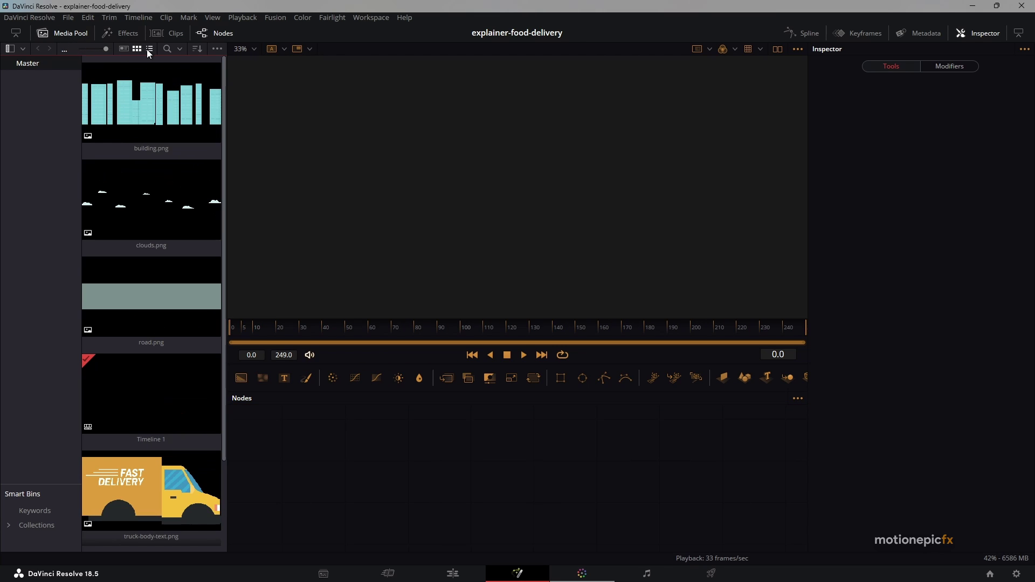
left_click(72, 33)
Add a Text+ node to the composition, show it in the viewer and enter DELIVERY SERVICE on two lines
left_click_drag(331, 450, 322, 461)
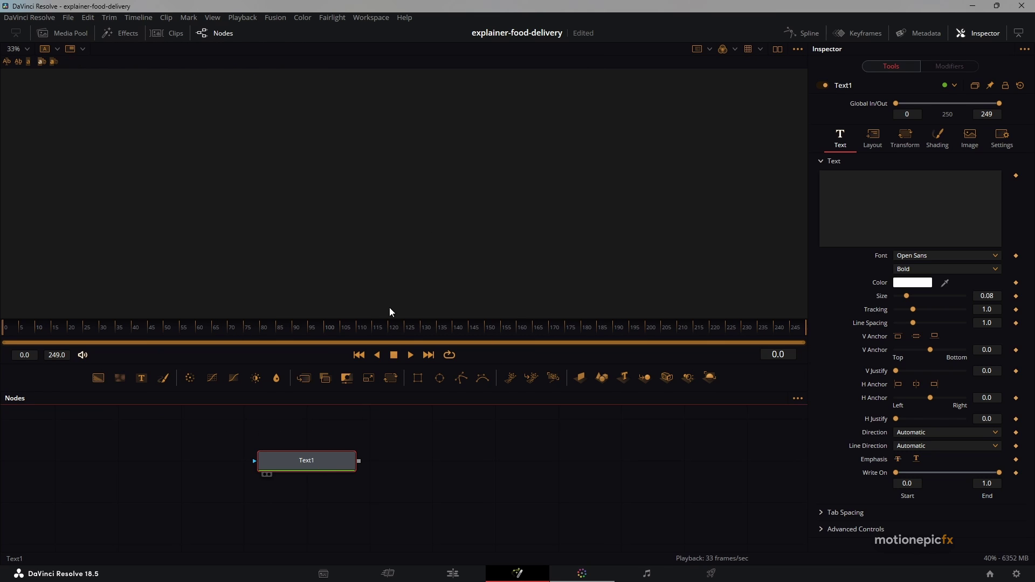
left_click(838, 195)
type("DE")
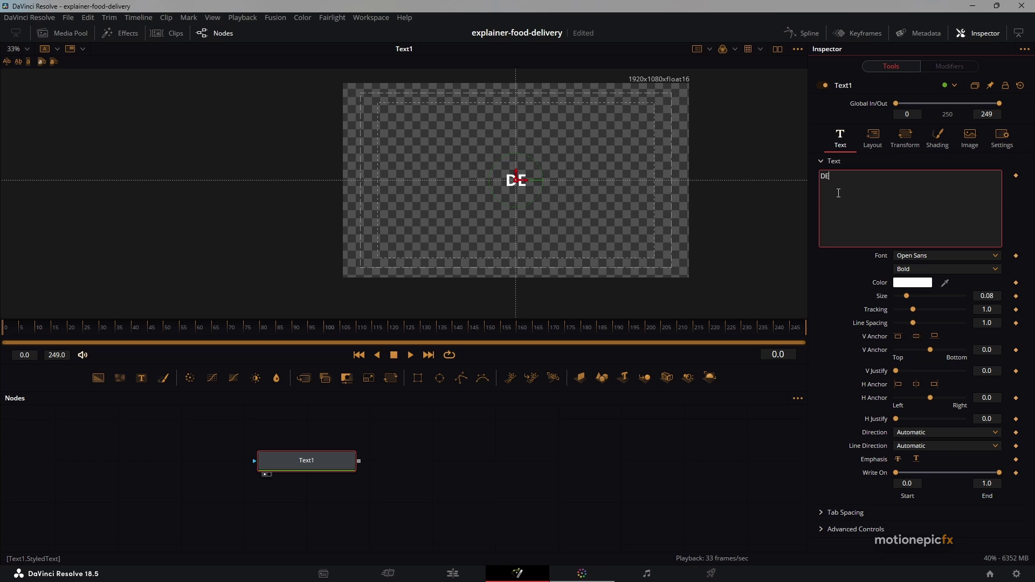
type("LIVERY")
key("Return")
type("SERVICE")
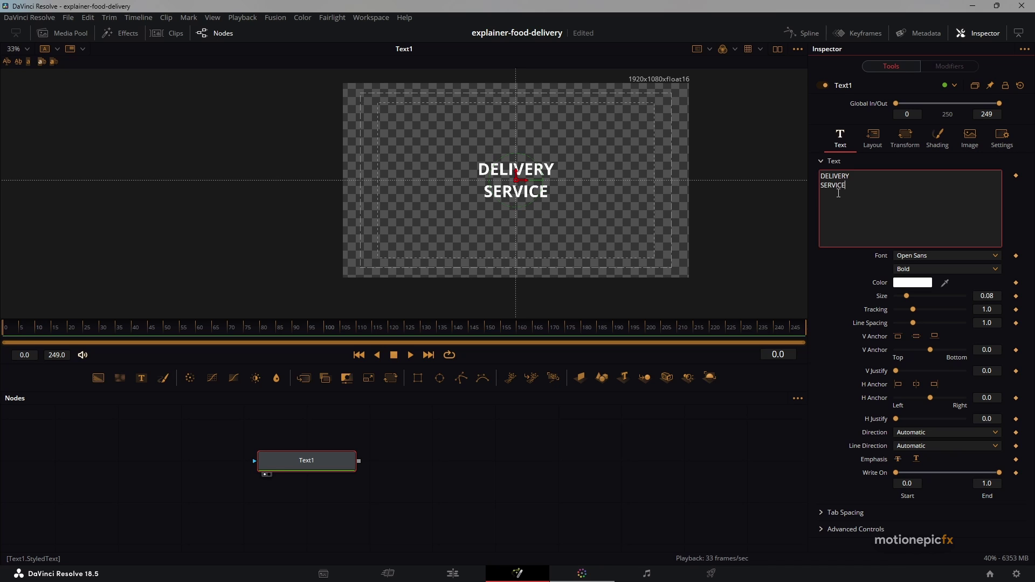
Style the title in Dharma Gothic E with a size of 0.3228 and line spacing of 0.63
key("ctrl+a")
left_click(918, 255)
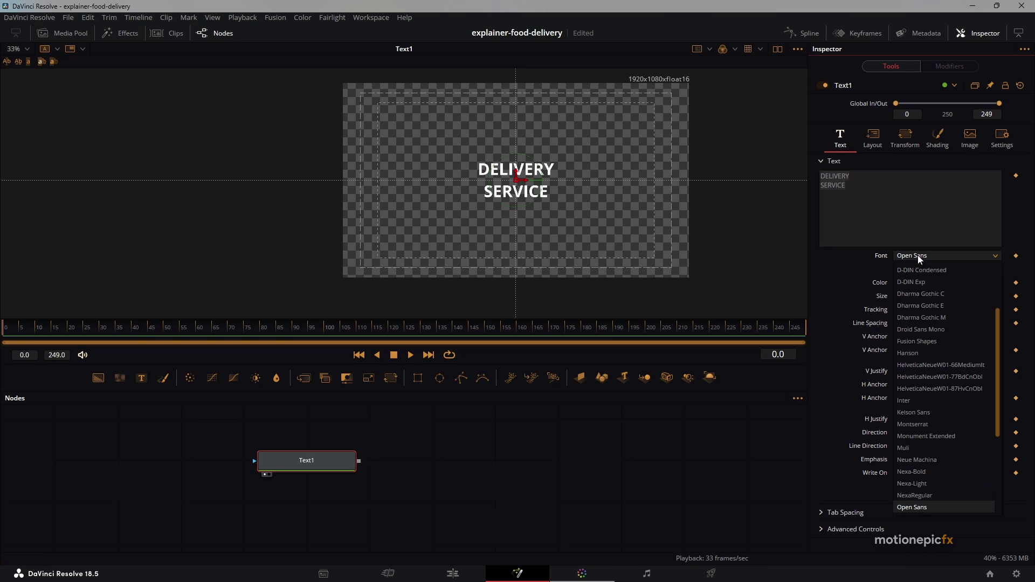
left_click(936, 306)
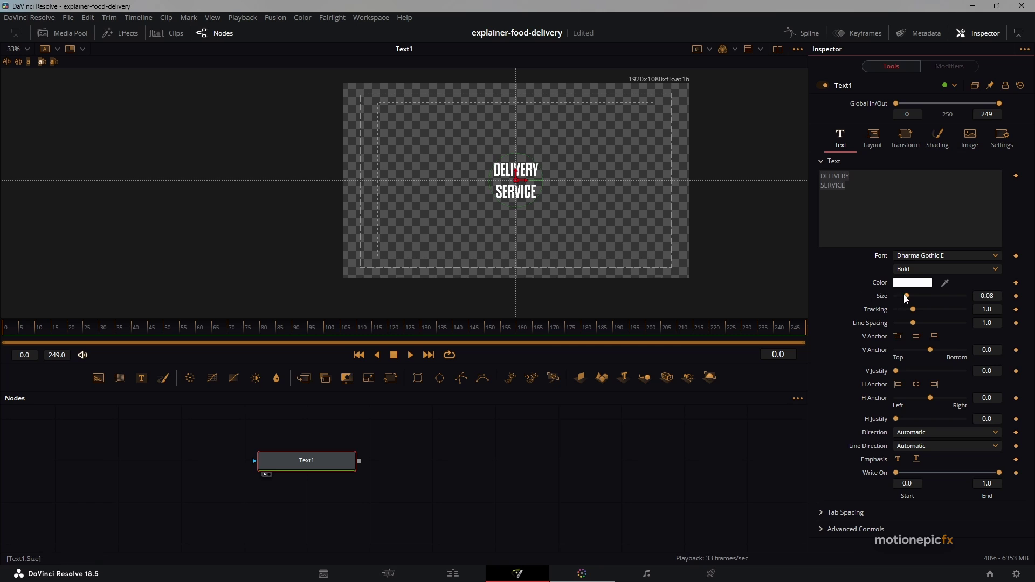
left_click_drag(907, 296, 907, 322)
Apply a Follower modifier to the title text and set its delay between each character to 0.5
right_click(867, 189)
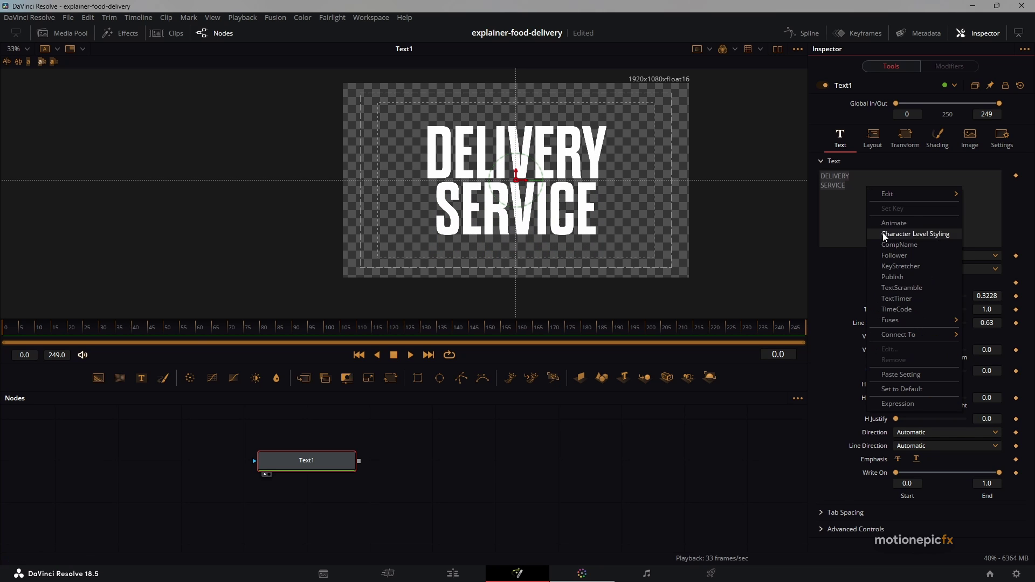
left_click(891, 255)
left_click(949, 66)
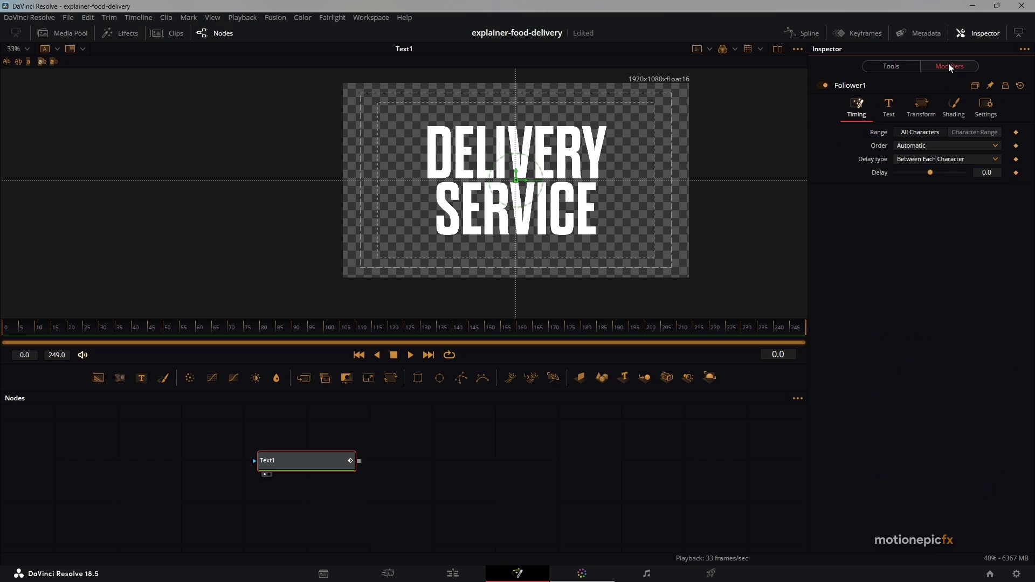
left_click(988, 173)
type("0.5")
key("Return")
Add a keyframe at frame 0 for the position offset of the Follower's first shading element
left_click(954, 104)
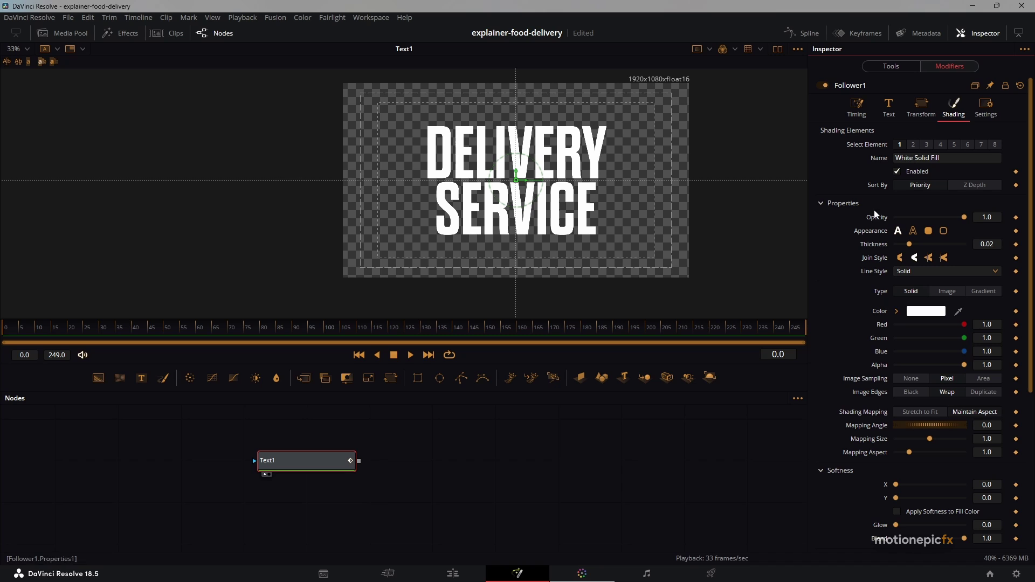
left_click(823, 203)
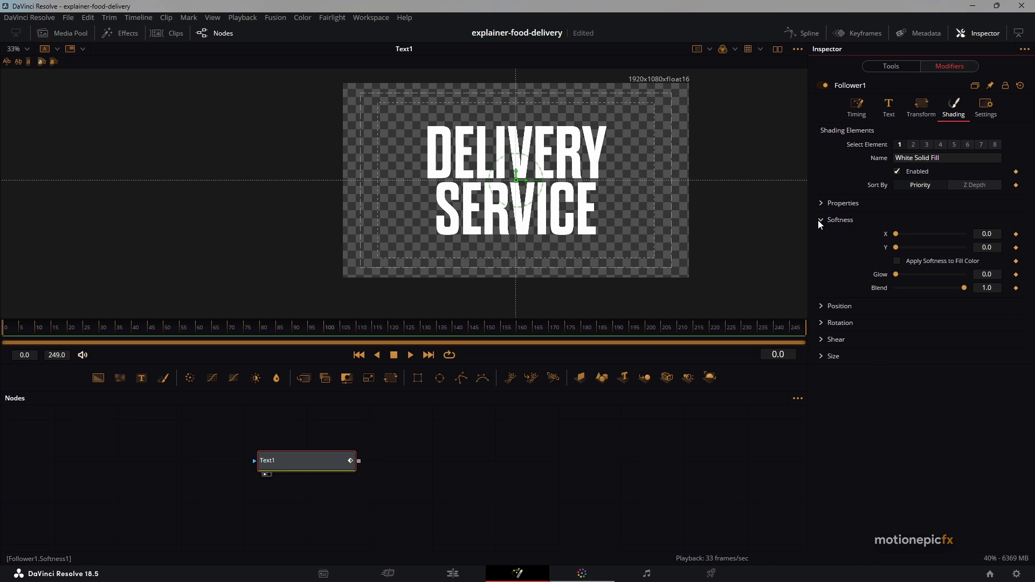
left_click(820, 220)
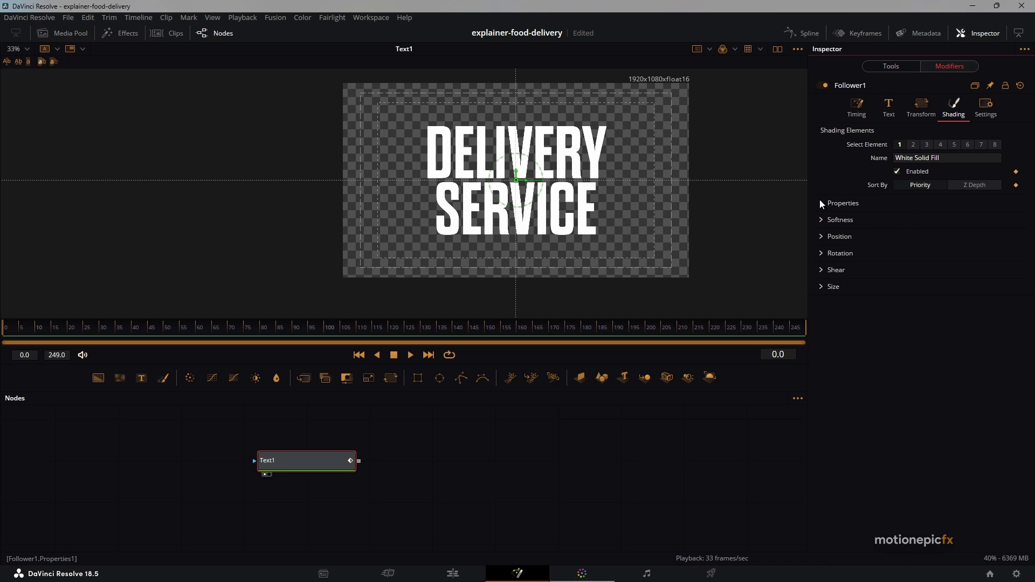
left_click(821, 237)
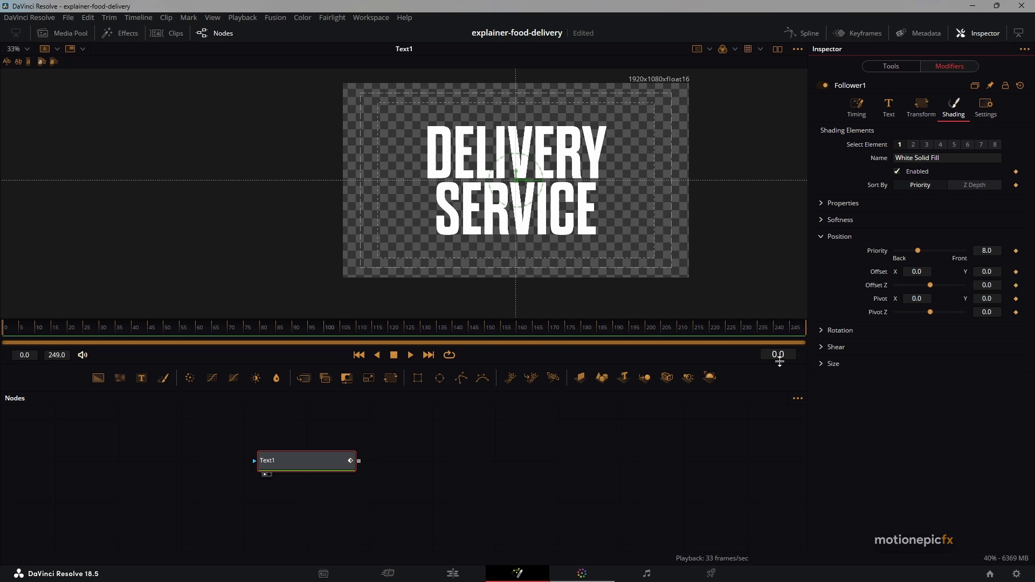
left_click(1017, 271)
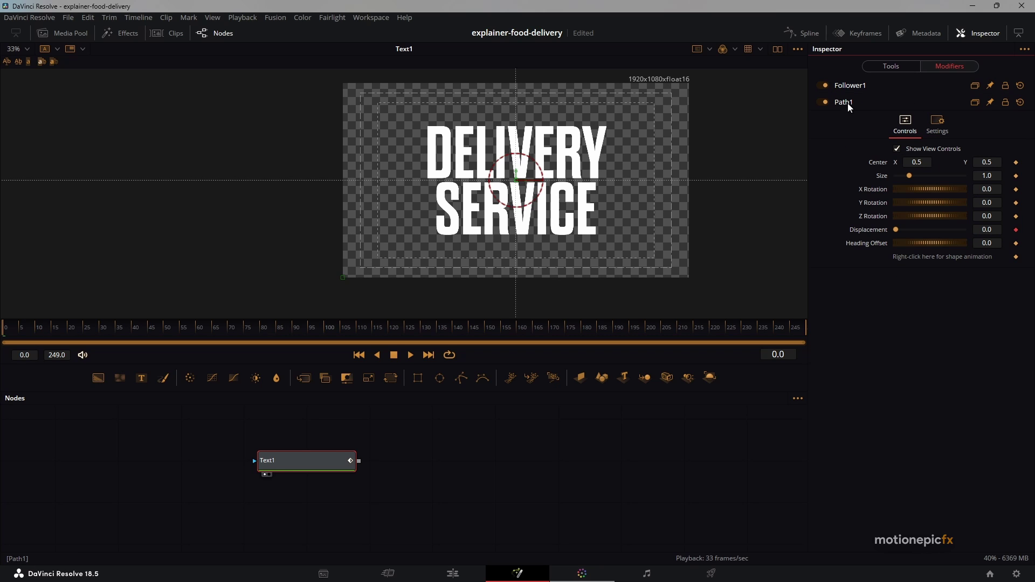
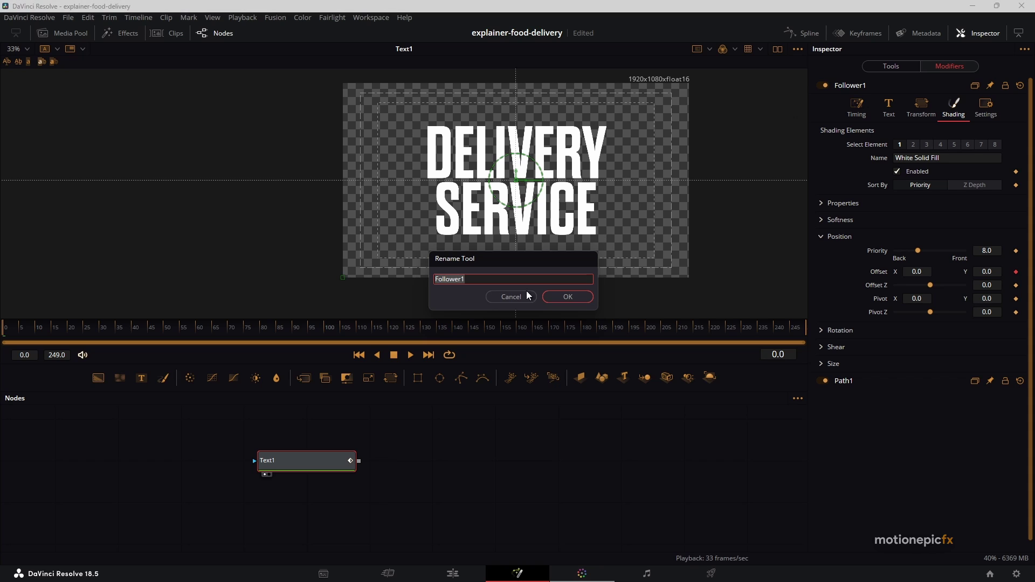
Rename the Follower modifier as FollowerPos
left_click(497, 277)
type("Pos")
key("Return")
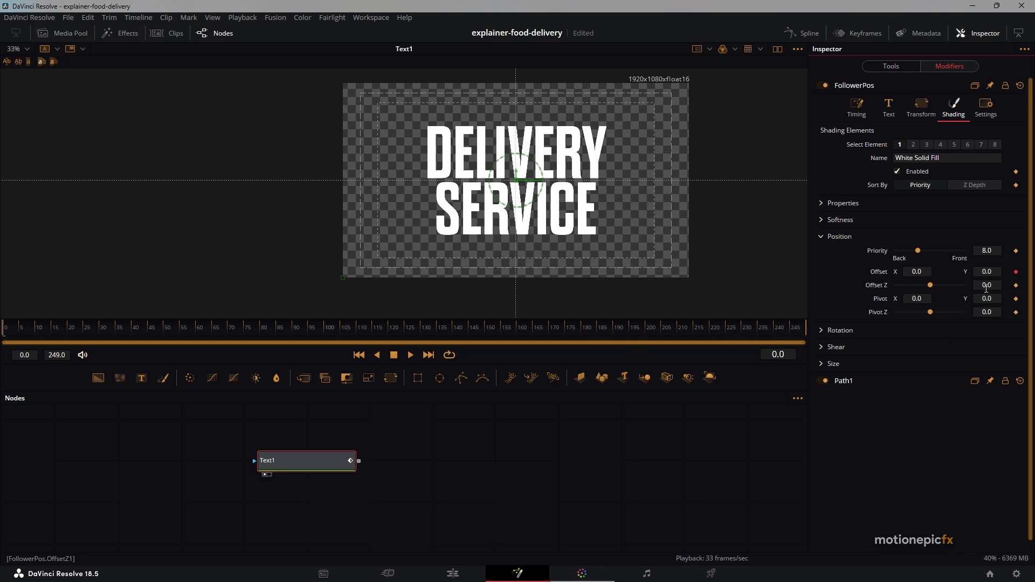
Animate the shading position's Y offset from about 1.379 at frame 0 to 0.0 at frame 30
left_click_drag(989, 271, 1022, 272)
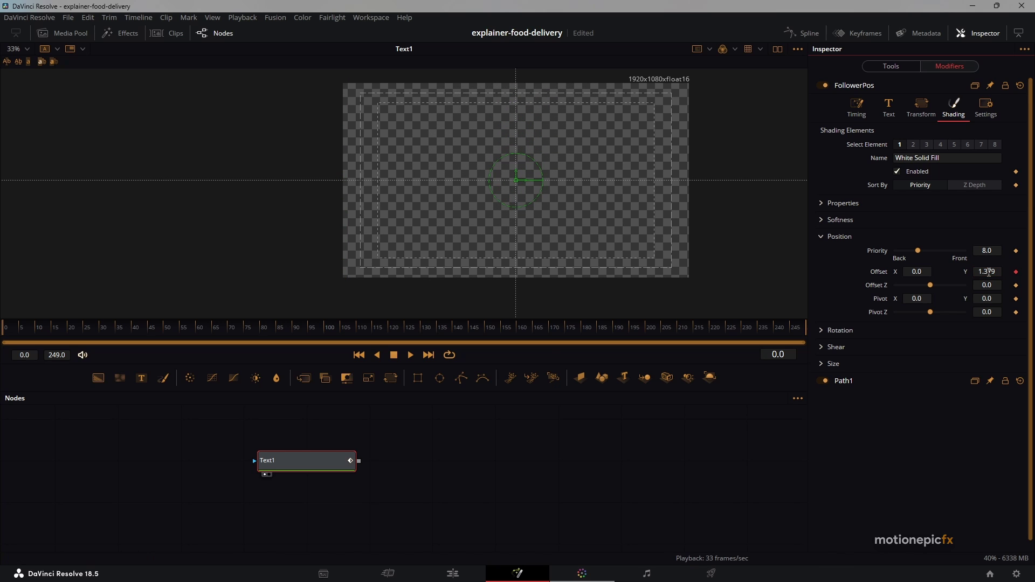
left_click(100, 329)
double_click(987, 271)
type("0.5")
key("Return")
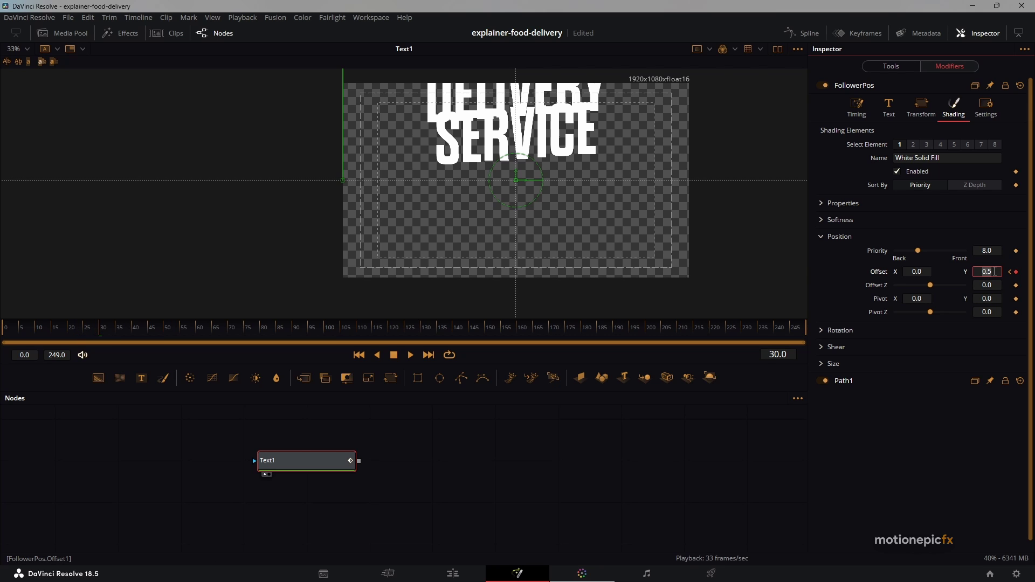
key("Tab")
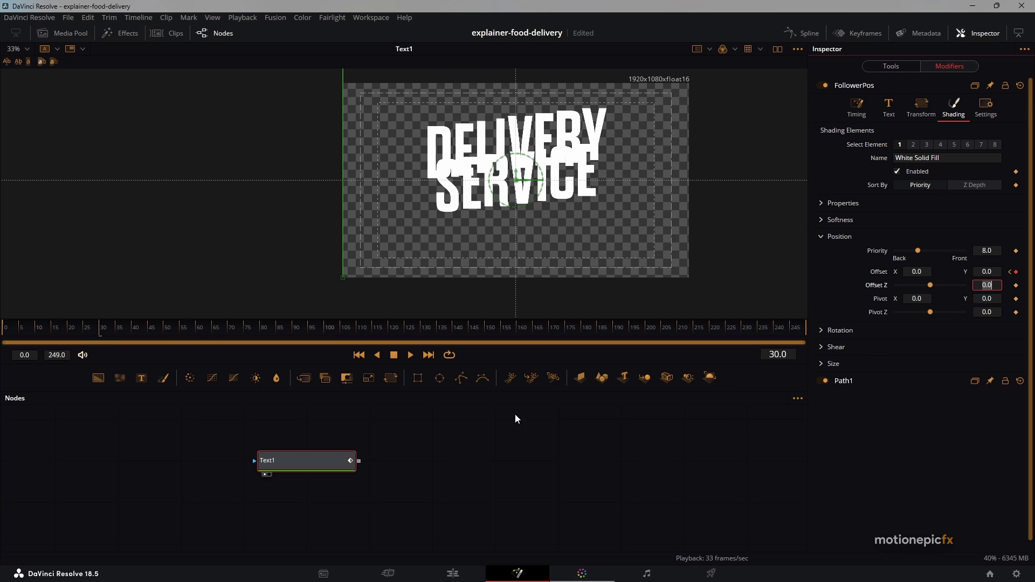
Play the composition to preview the letters dropping into place
left_click(446, 454)
key("Right")
key("Right")
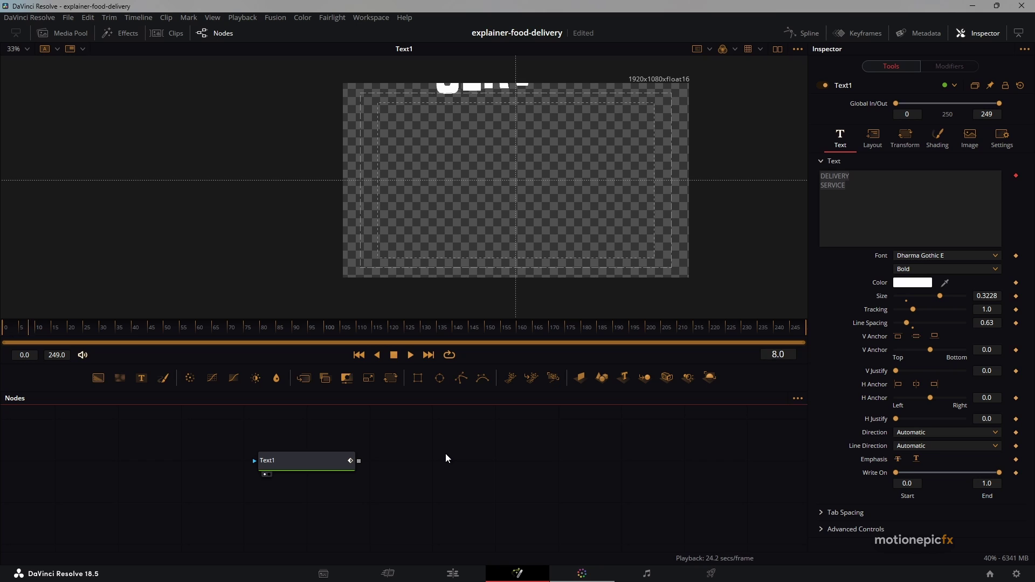
key("space")
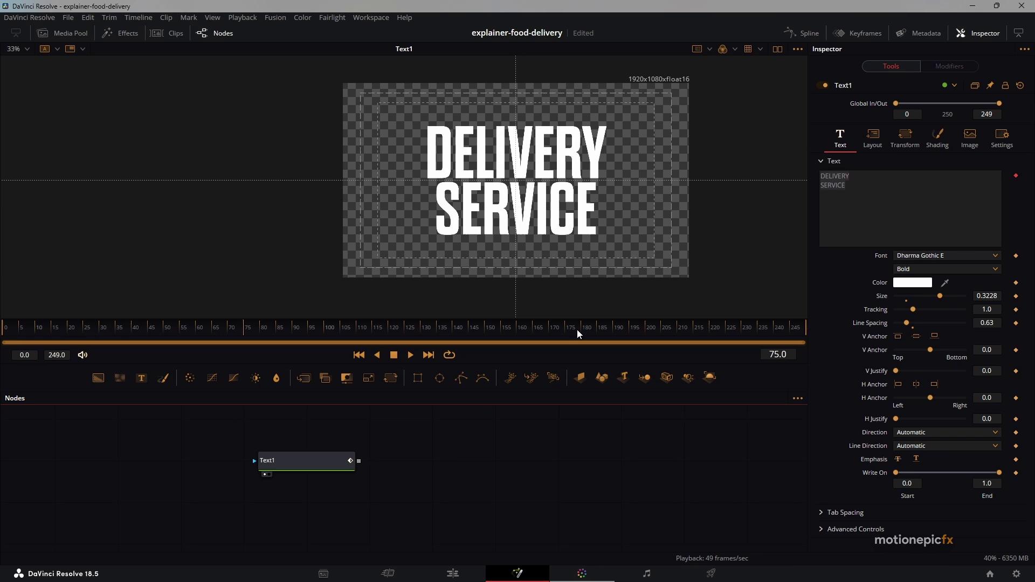
Open the Spline editor and display Text1's Displacement curve, fitted to the graph area
left_click(803, 33)
left_click(265, 439)
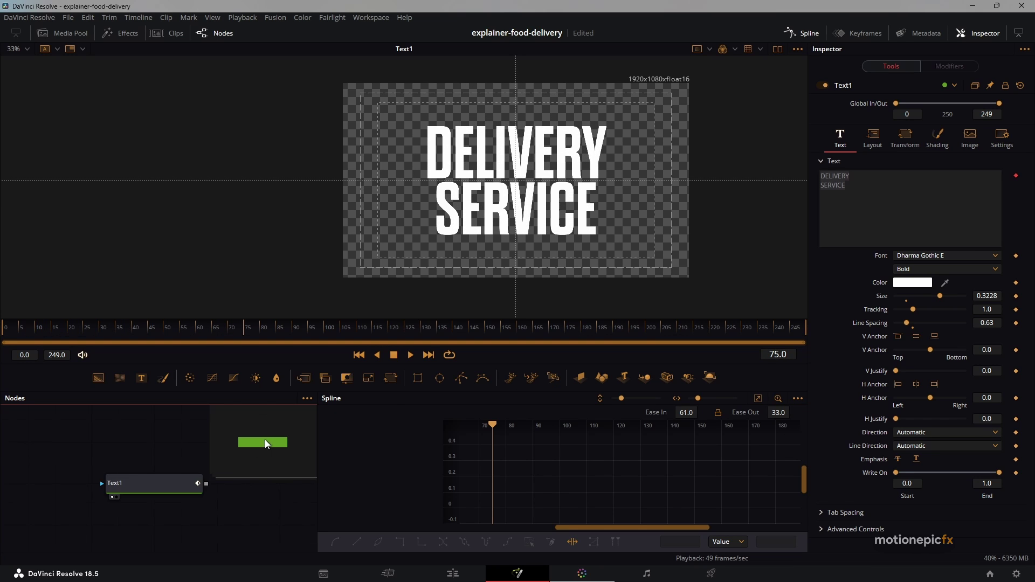
key("ctrl+a")
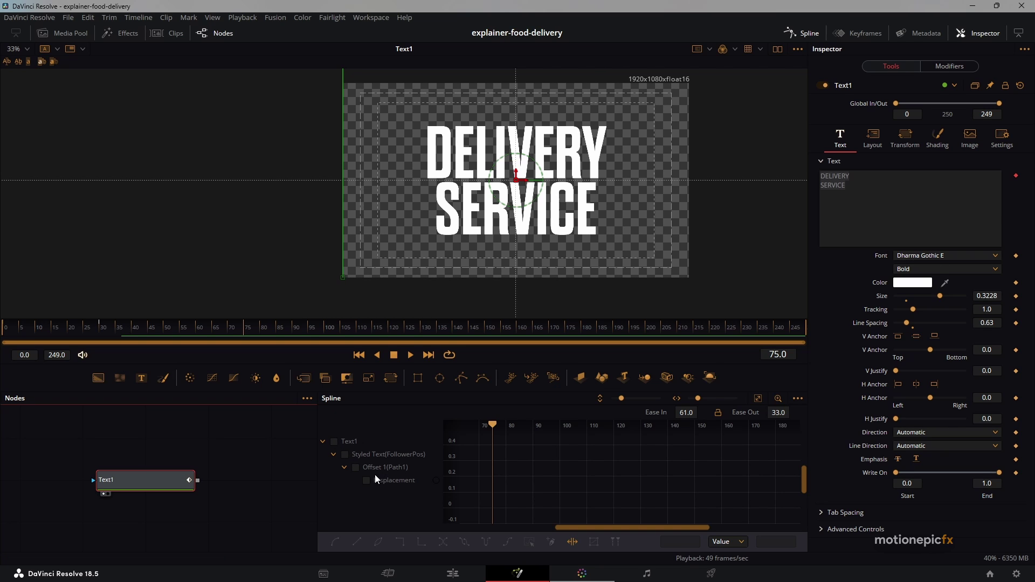
left_click(335, 442)
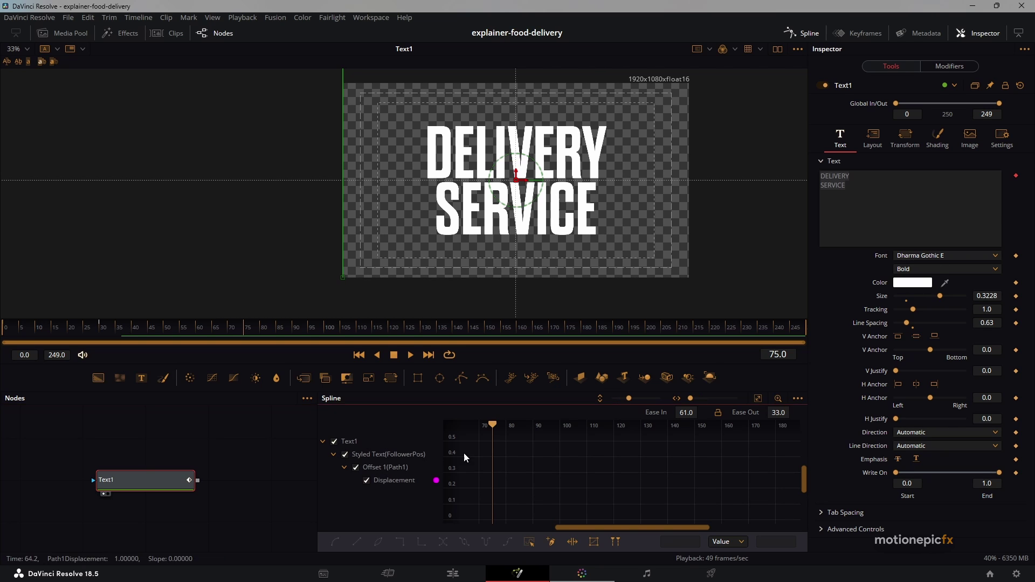
left_click(759, 399)
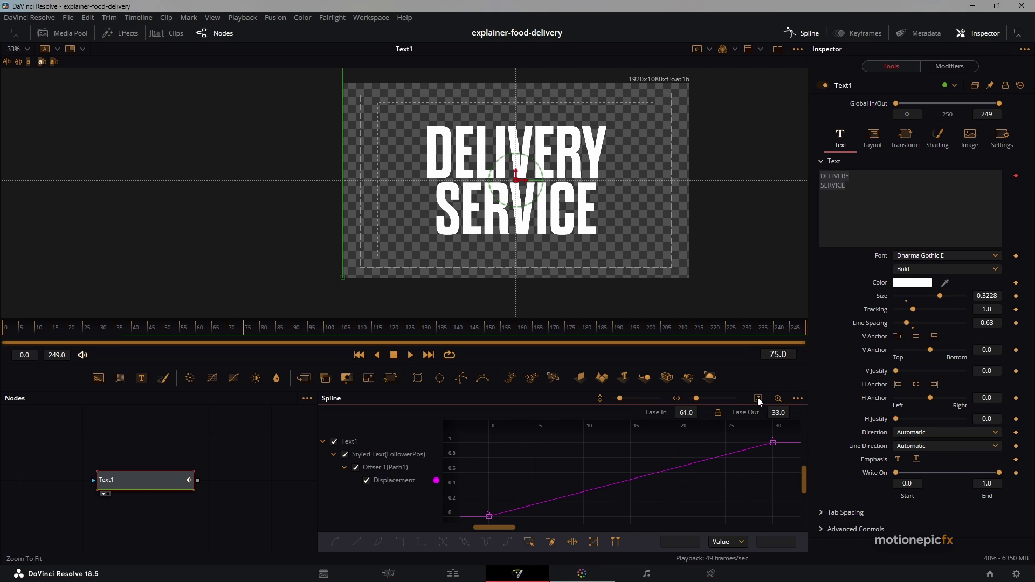
Smooth all keyframes of the Displacement curve, set Ease In to 100 and play the animation from the start
left_click(530, 543)
left_click(337, 540)
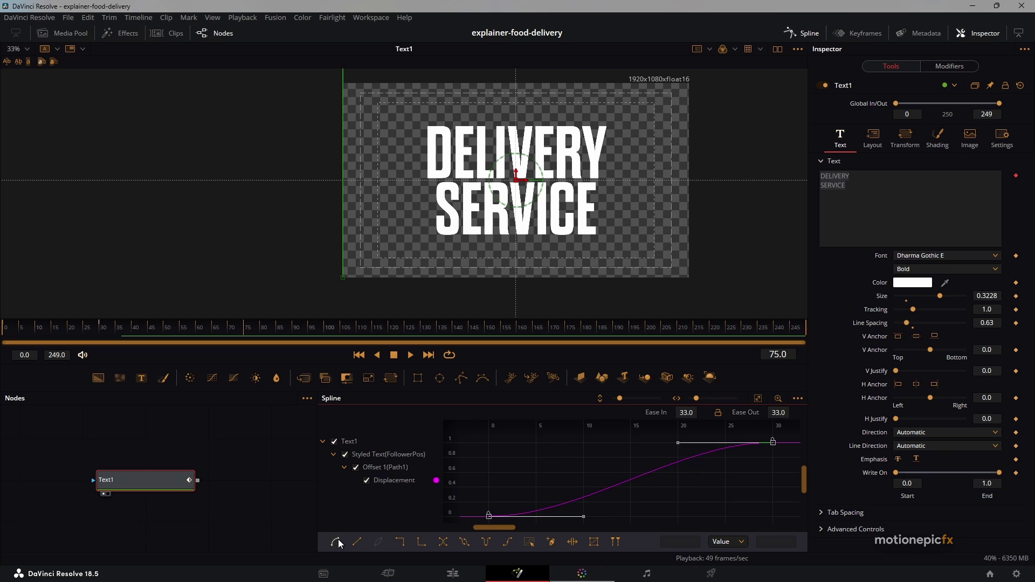
key("t")
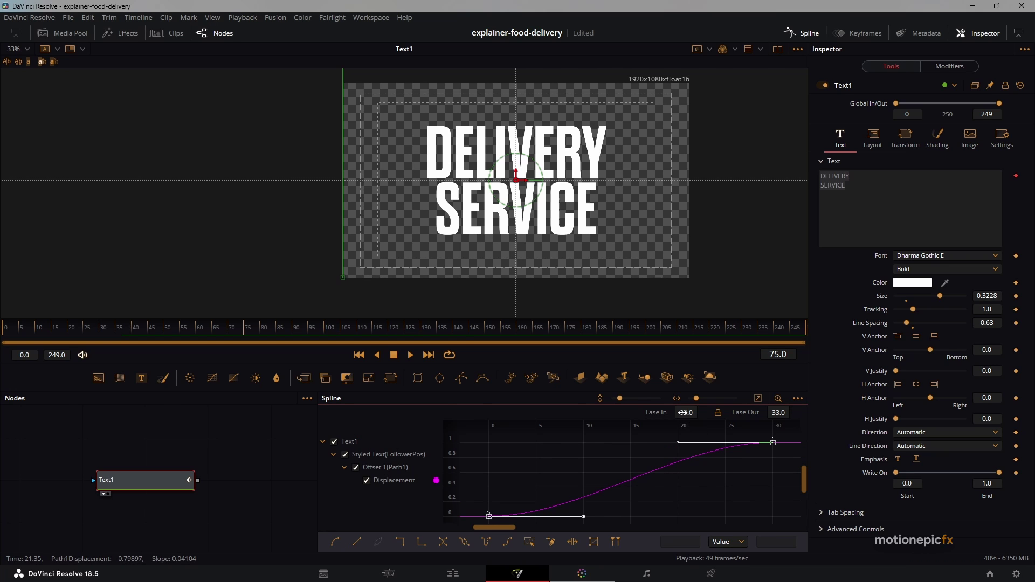
left_click_drag(688, 413, 424, 391)
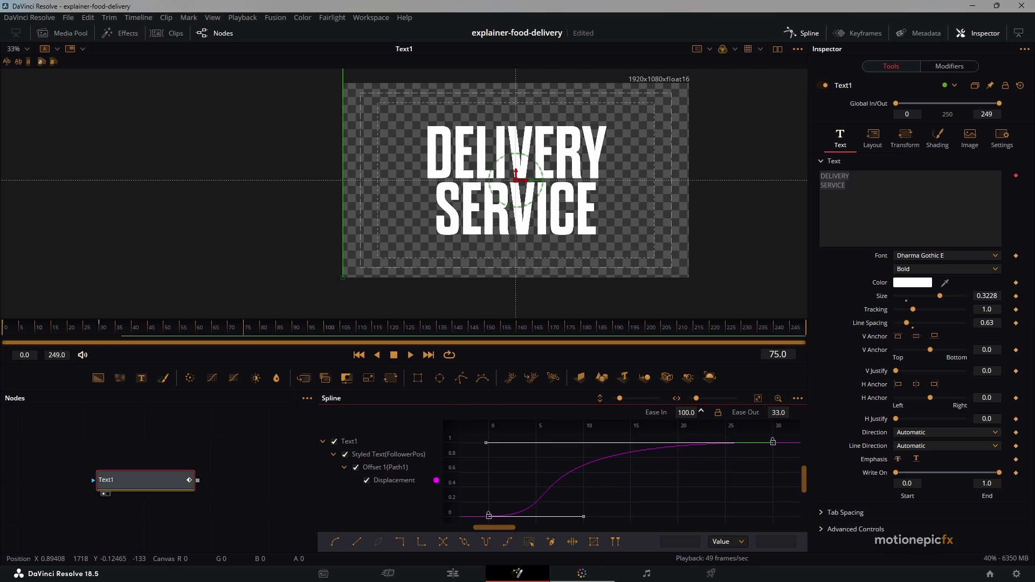
left_click(356, 355)
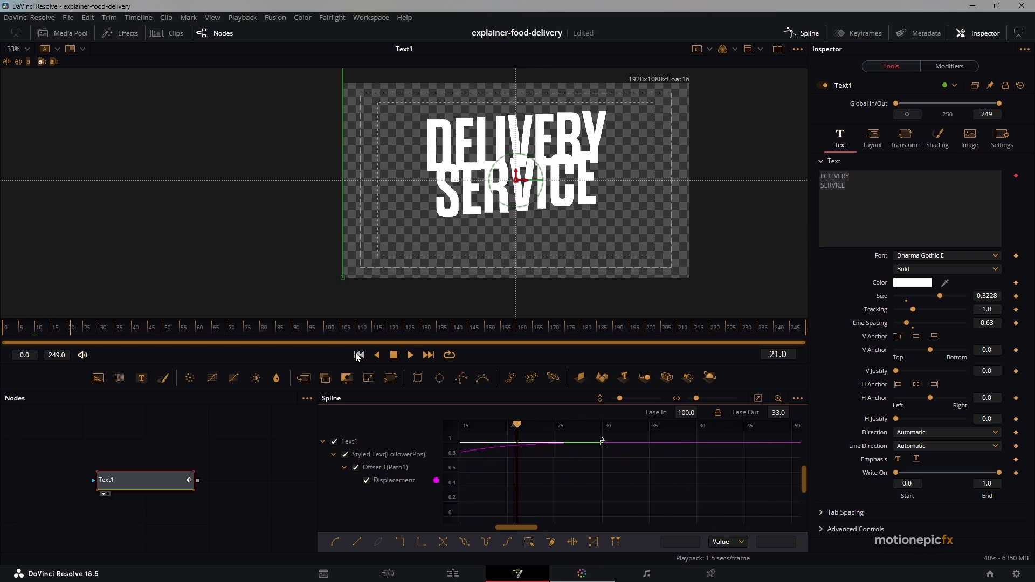
Replay the title animation from the start to check the easing, and close the Spline editor
left_click(360, 355)
left_click(359, 354)
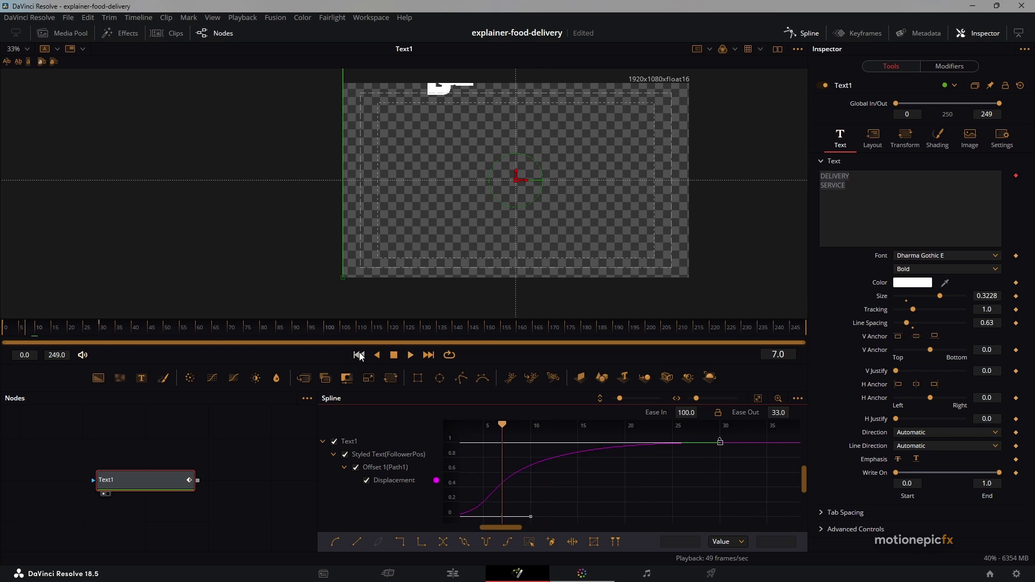
left_click(359, 355)
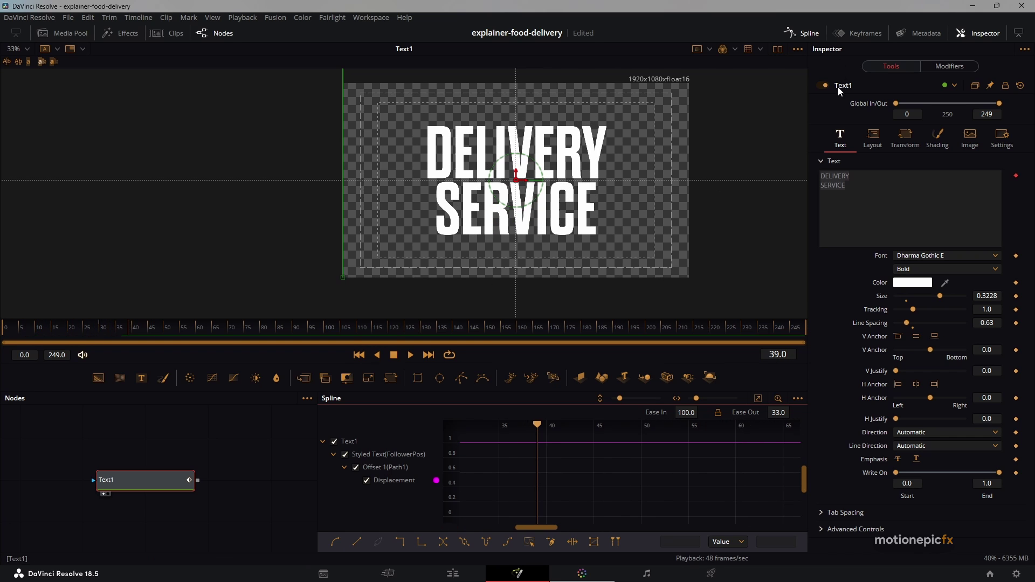
left_click(810, 34)
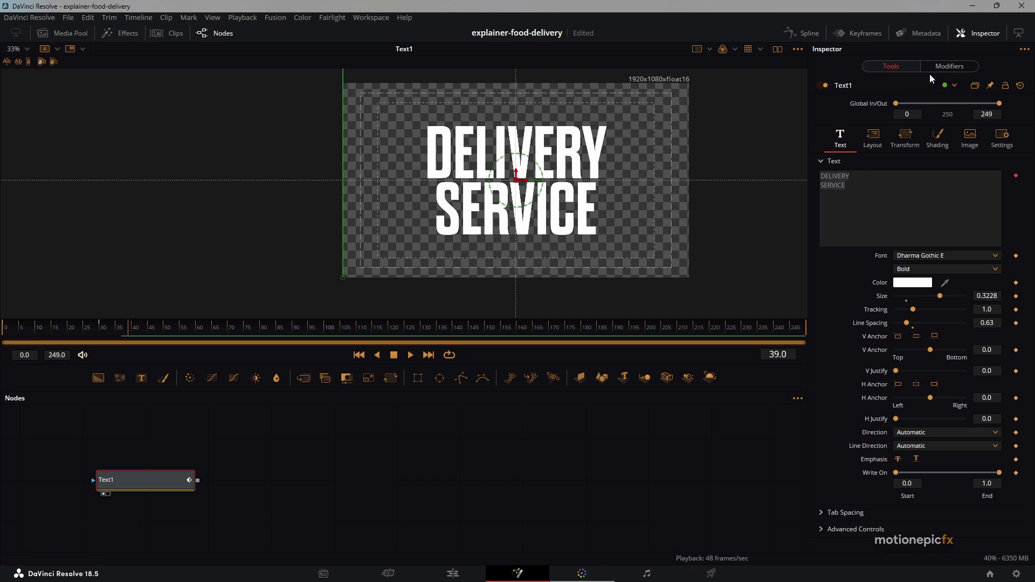
Collapse the Position settings in the Follower modifier's shading and replay the title animation from the start
left_click(949, 66)
left_click(822, 253)
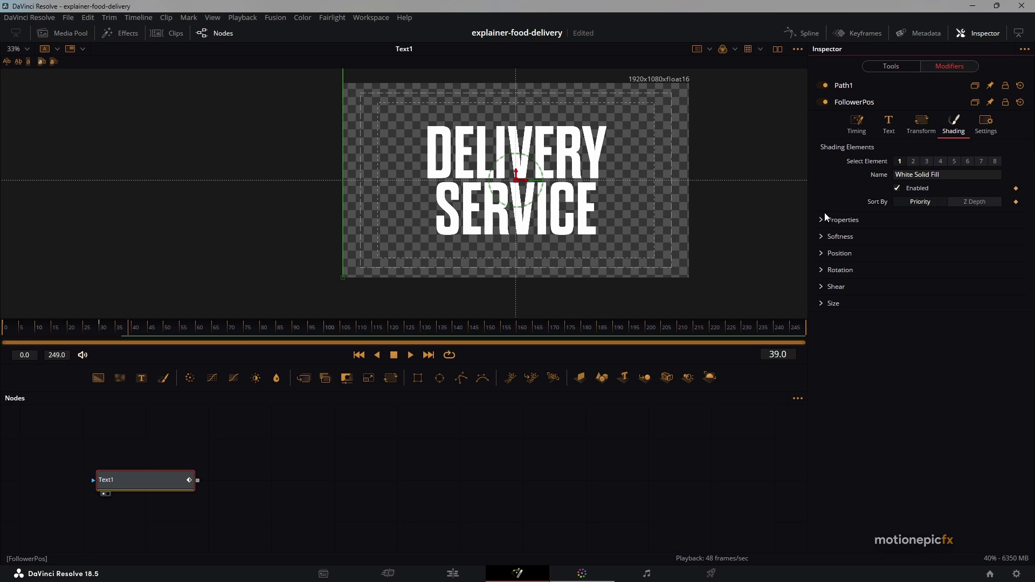
left_click(358, 356)
Add a Background node below Text1, merge the two, display the merge and swap its inputs so the text is in front
left_click(326, 474)
left_click_drag(215, 461, 415, 447)
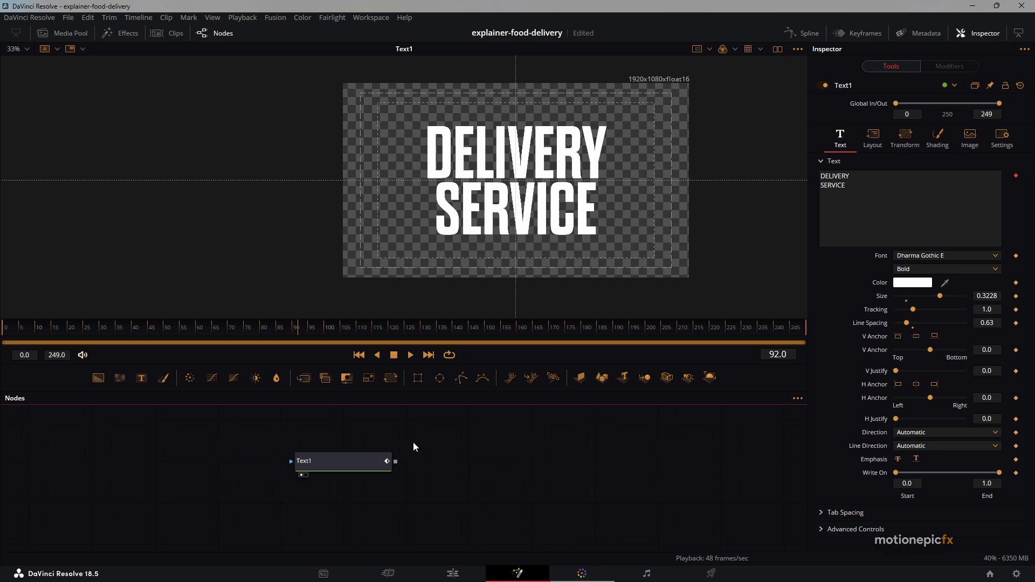
left_click(98, 378)
left_click_drag(510, 471, 352, 517)
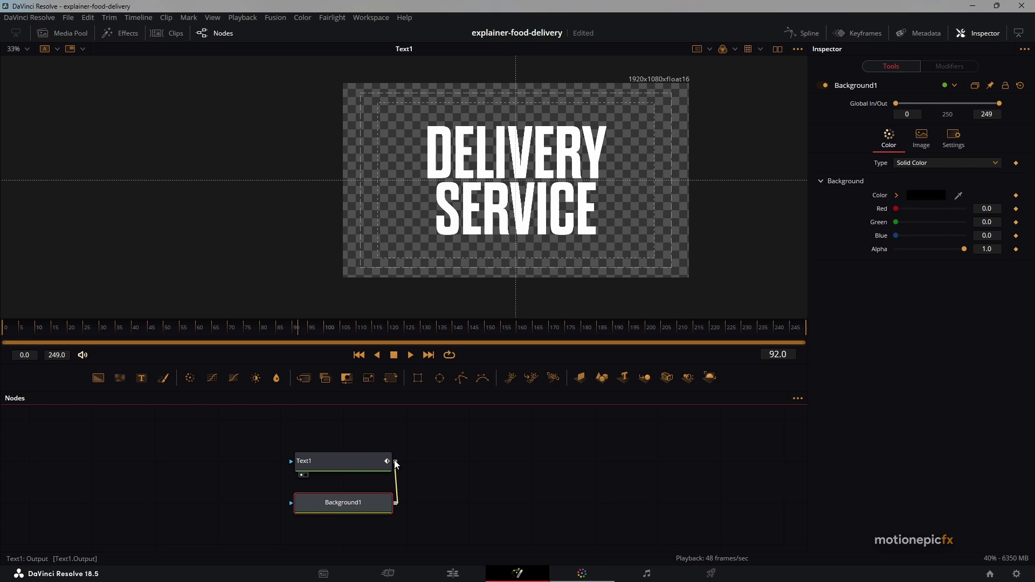
left_click_drag(395, 461, 395, 503)
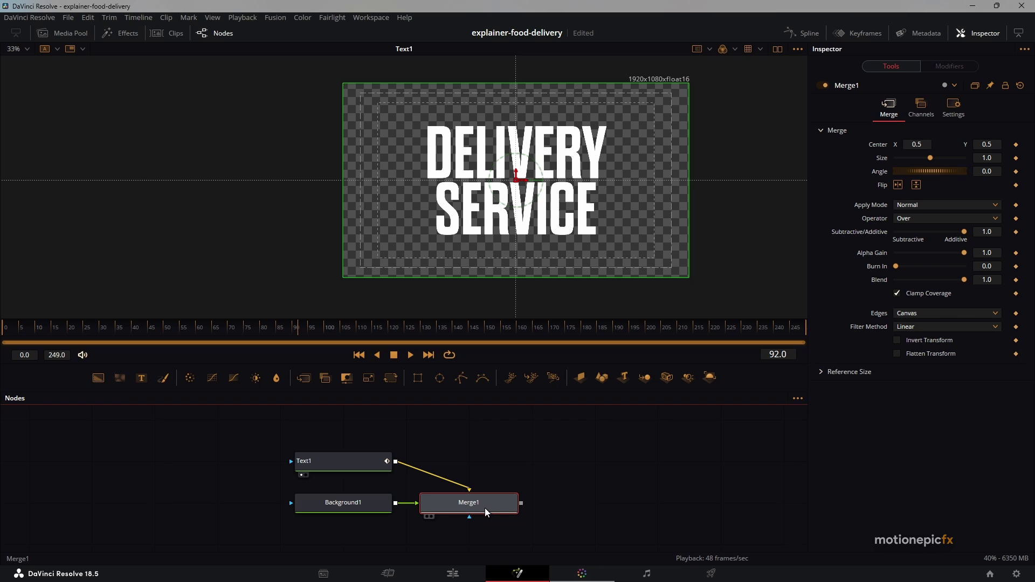
key("1")
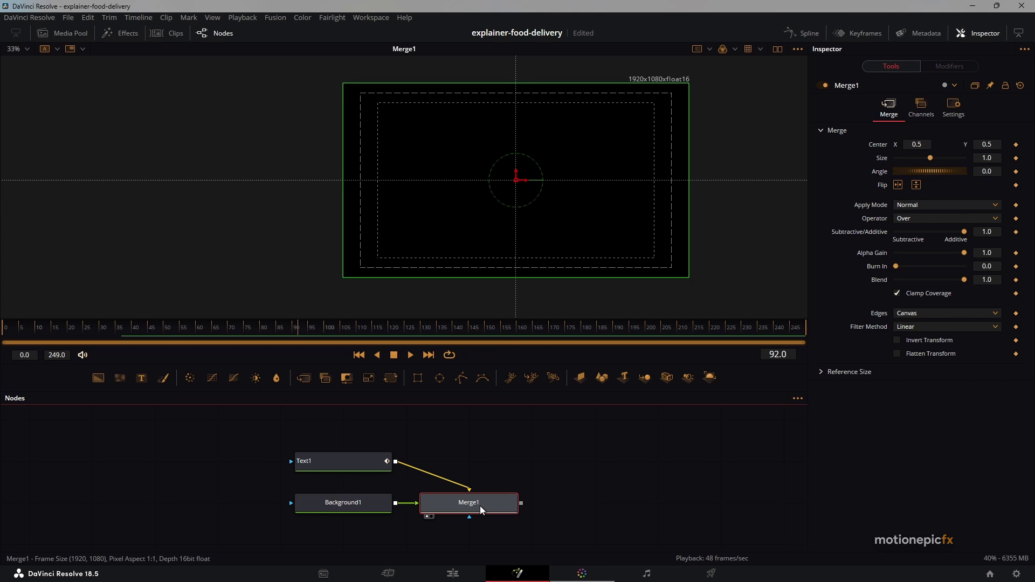
key("ctrl+t")
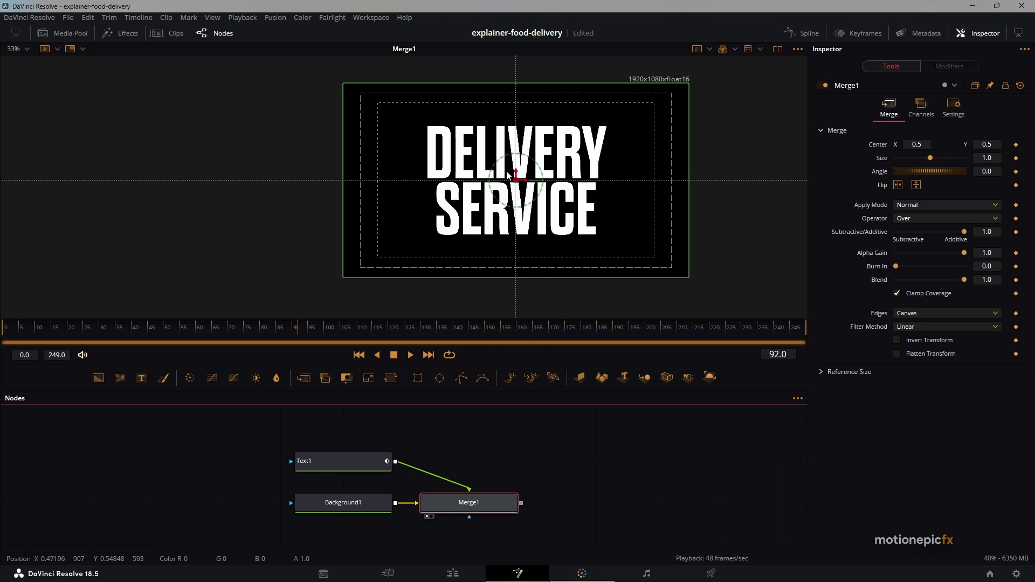
left_click(336, 500)
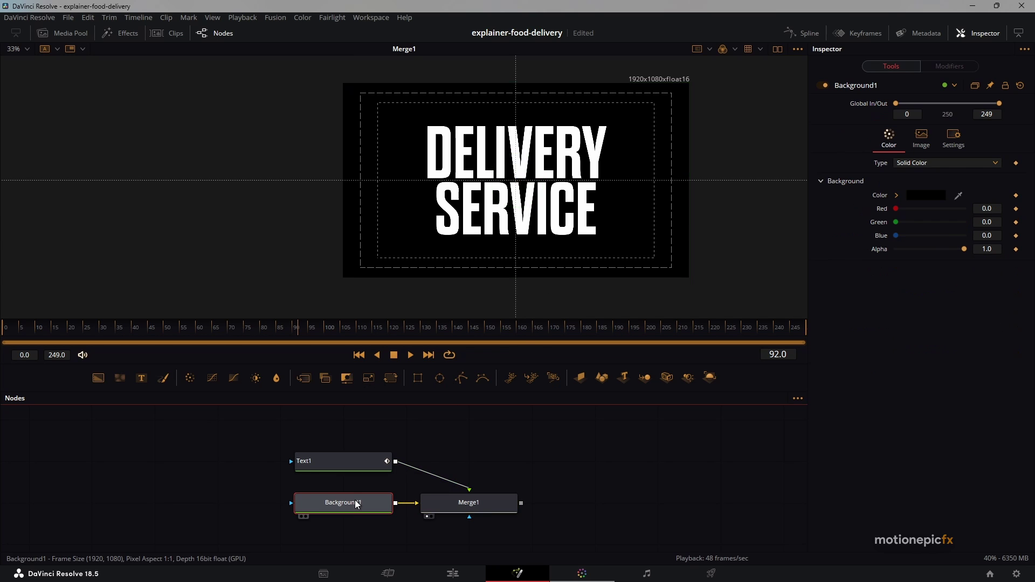
left_click(909, 195)
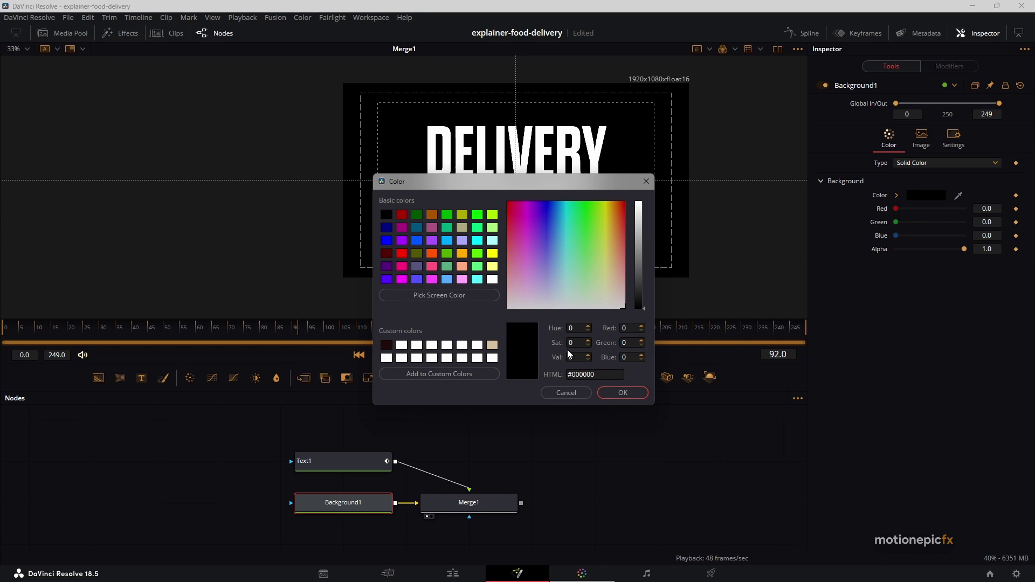
left_click_drag(594, 374, 583, 379)
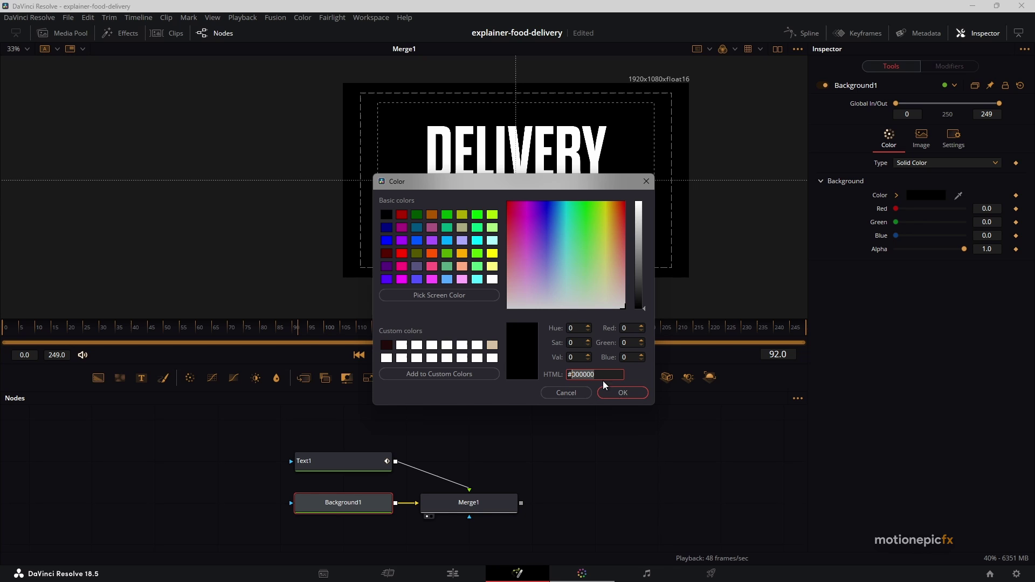
left_click(573, 393)
Switch to Affinity Designer and copy the fill hex code 94D6DF of the rectangle in the BG group
left_click(744, 570)
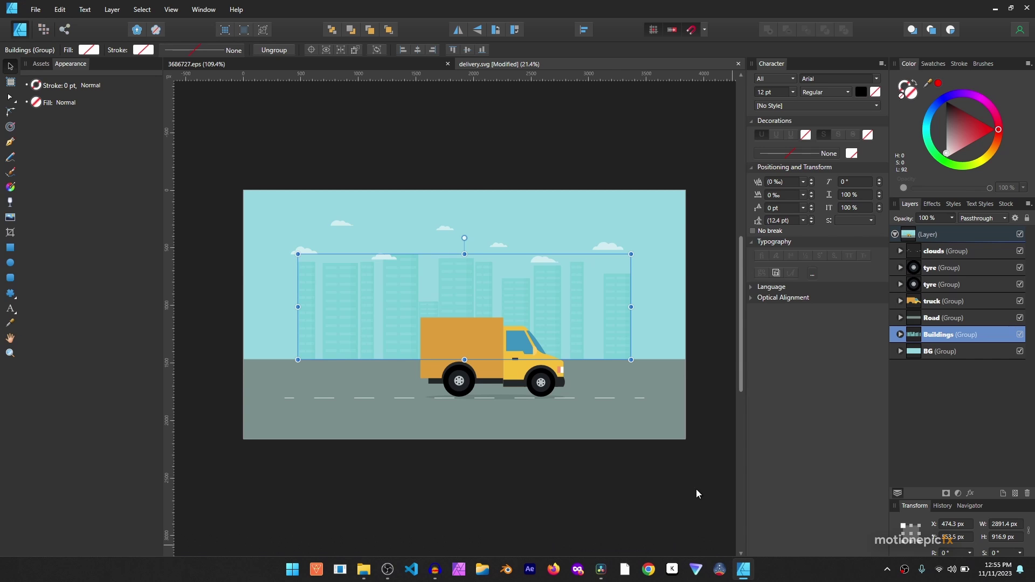
left_click(900, 351)
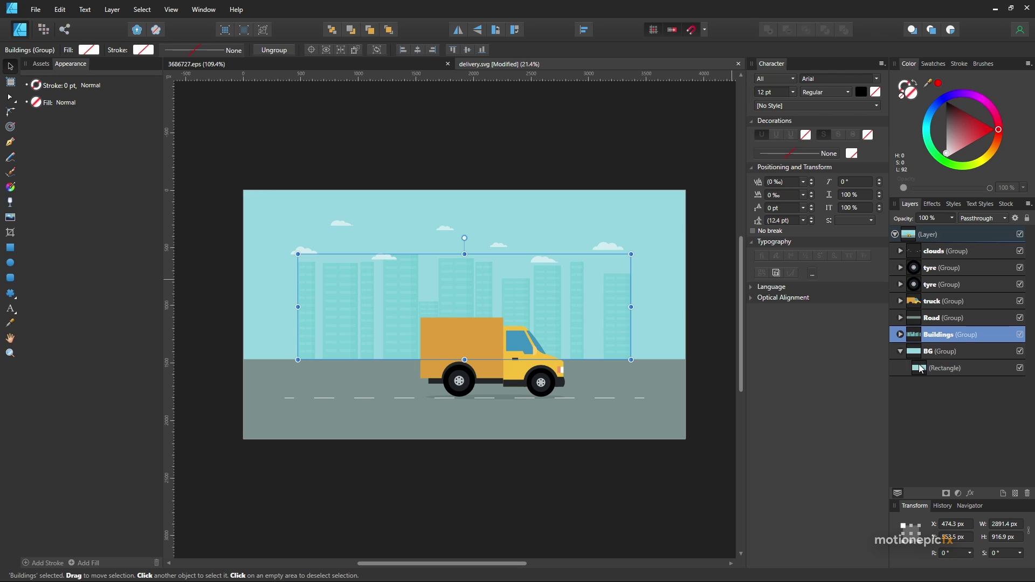
left_click(921, 374)
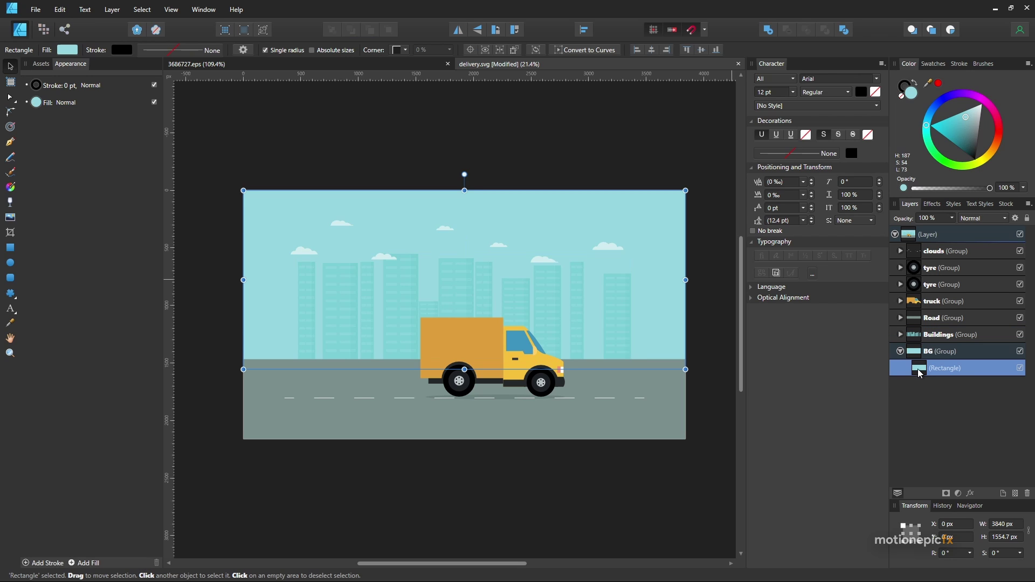
left_click(36, 103)
left_click(138, 196)
key("ctrl+c")
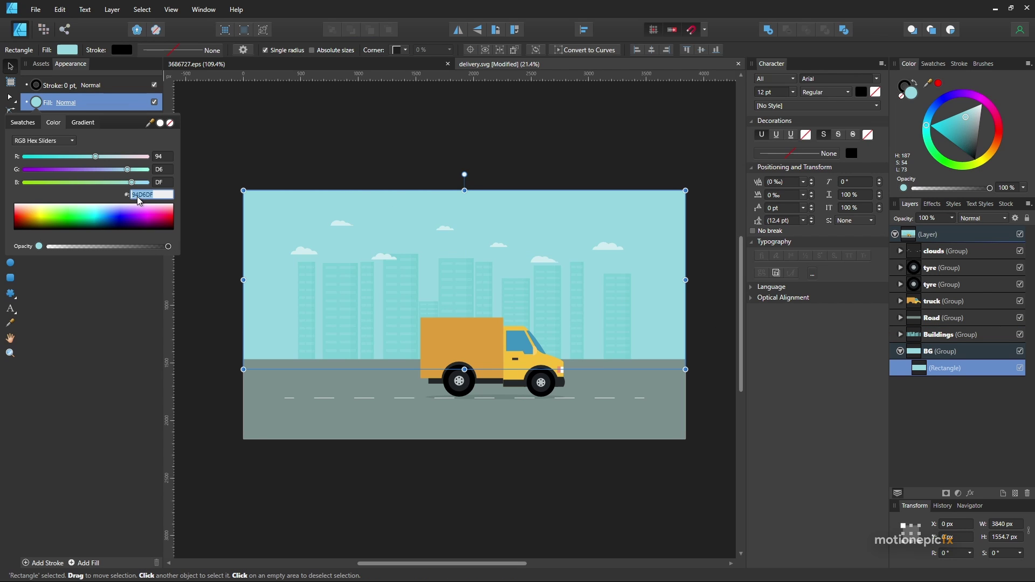
Return to DaVinci Resolve, set Background1's colour to the copied hex code 94D6DF and play the composition from the start
key("alt+Tab")
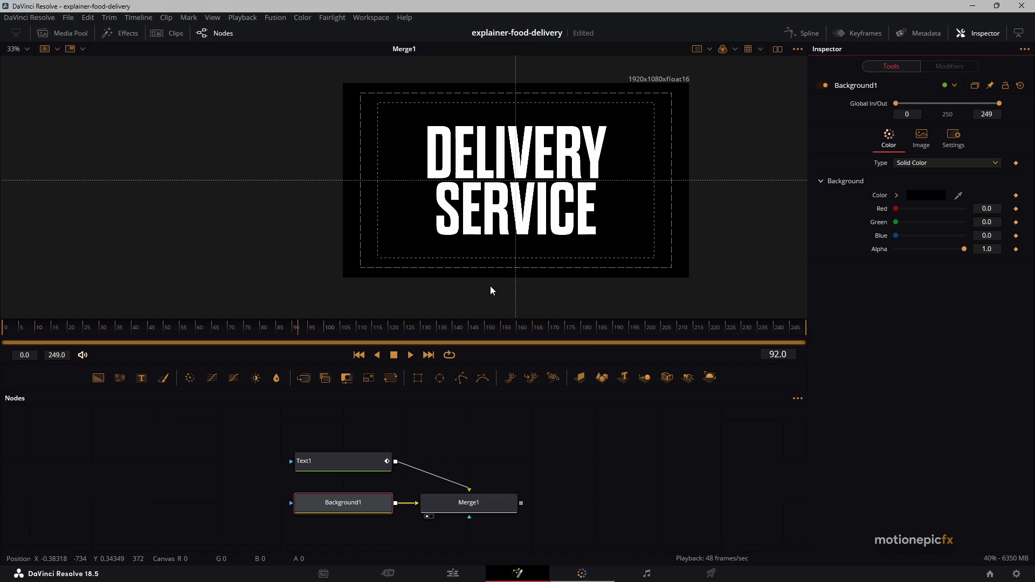
left_click(925, 195)
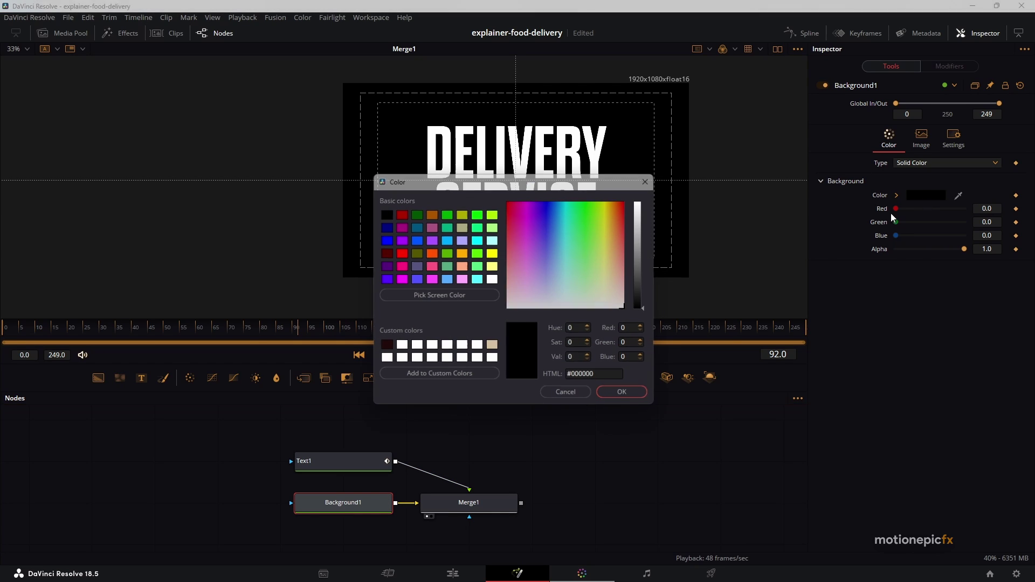
left_click_drag(606, 376, 570, 379)
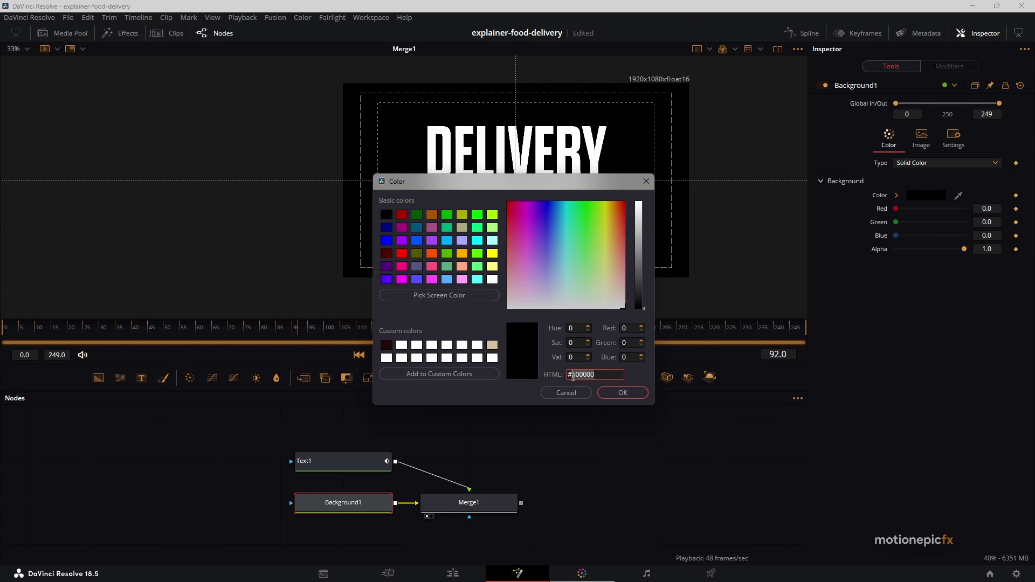
key("ctrl+v")
left_click(614, 392)
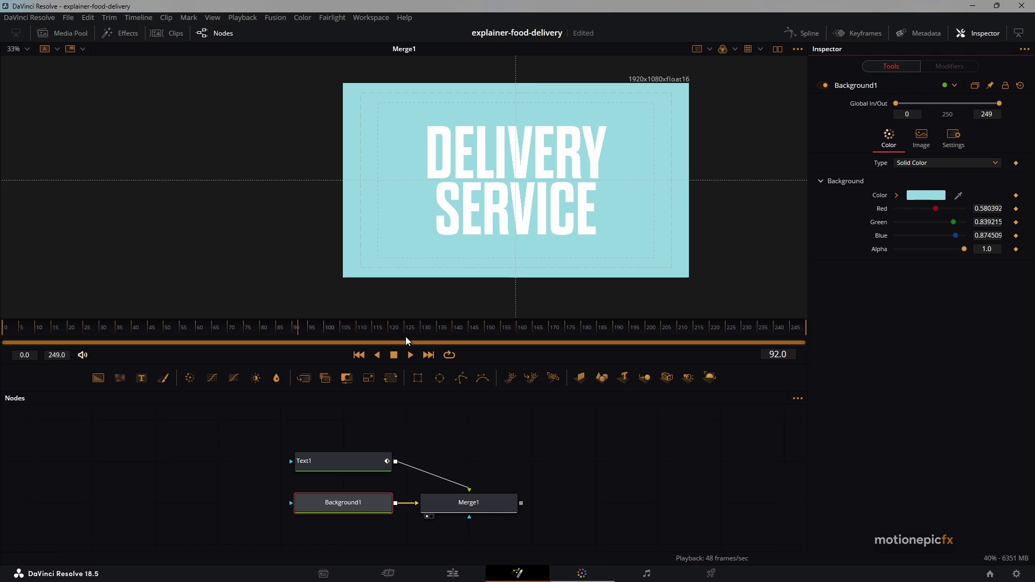
left_click(359, 355)
Add building.png from the media pool to the node graph below Background1 and rename its node buildings
scroll(581, 462, "down", 2)
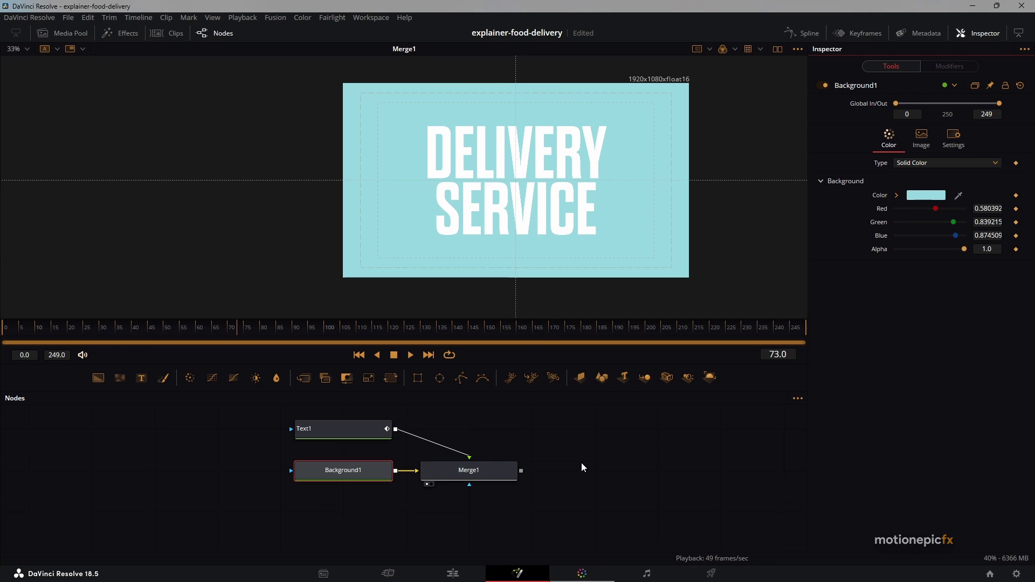
scroll(575, 459, "down", 2)
left_click_drag(575, 459, 411, 437)
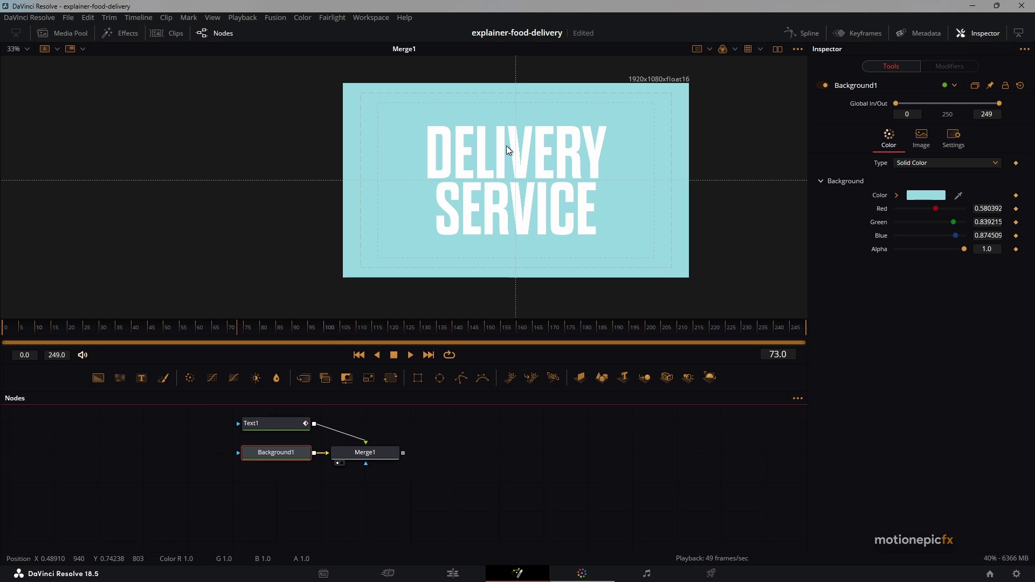
left_click(72, 33)
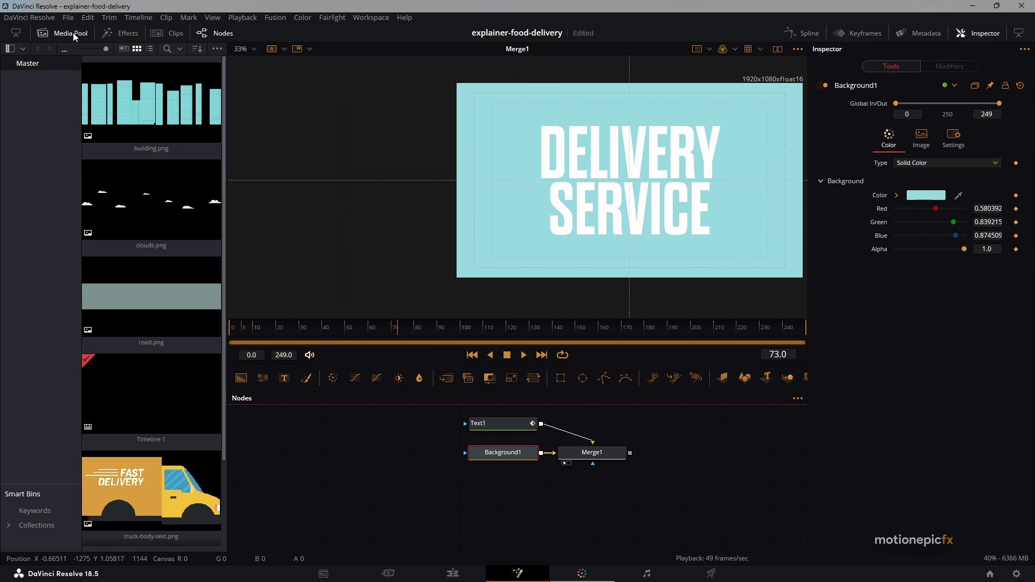
left_click(151, 108)
left_click_drag(125, 101, 501, 510)
left_click(78, 37)
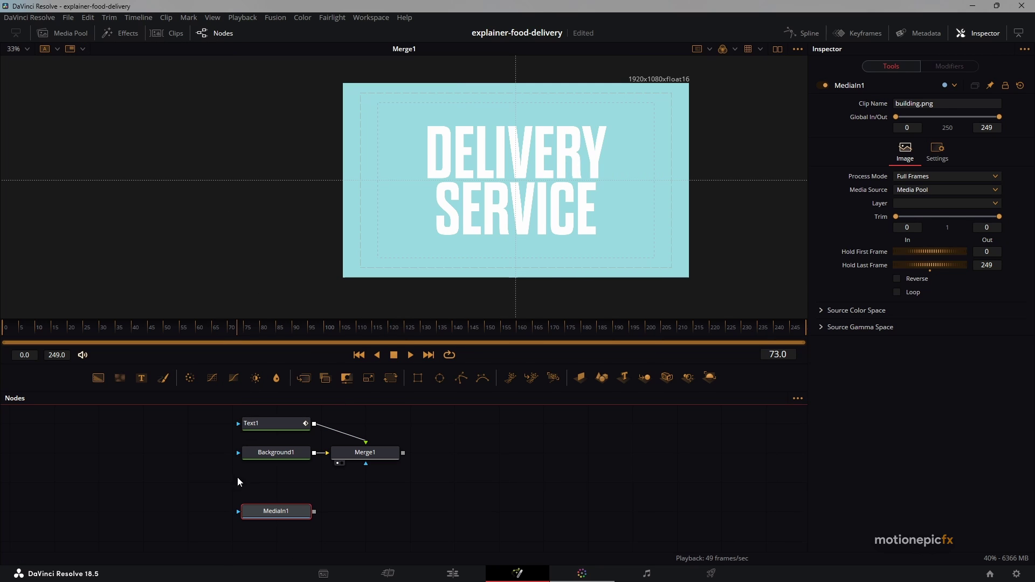
key("F2")
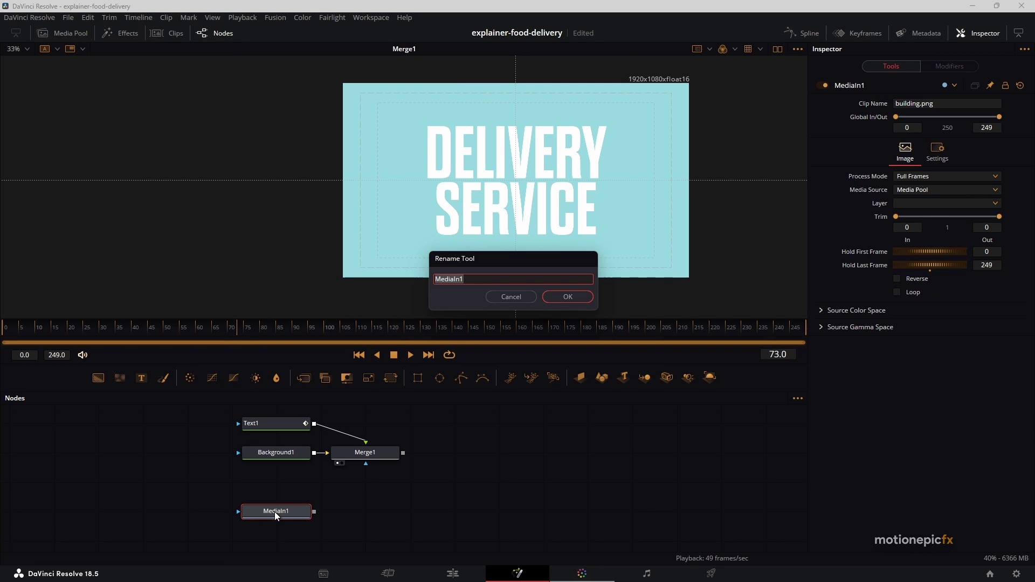
type("buildings")
key("Return")
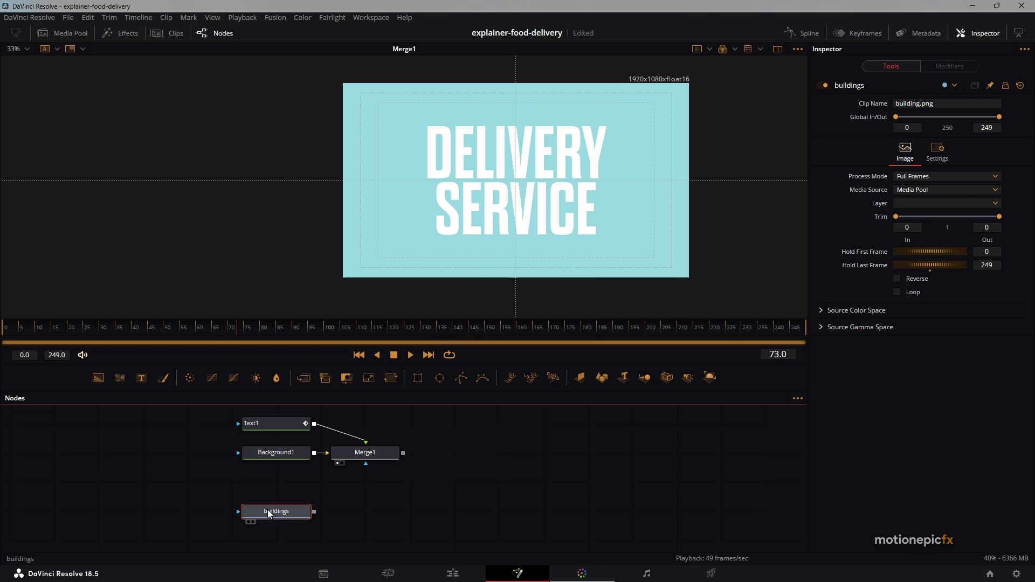
Merge the buildings node over Merge1's output, display the new merge and set its size to 0.664
left_click_drag(315, 510, 403, 453)
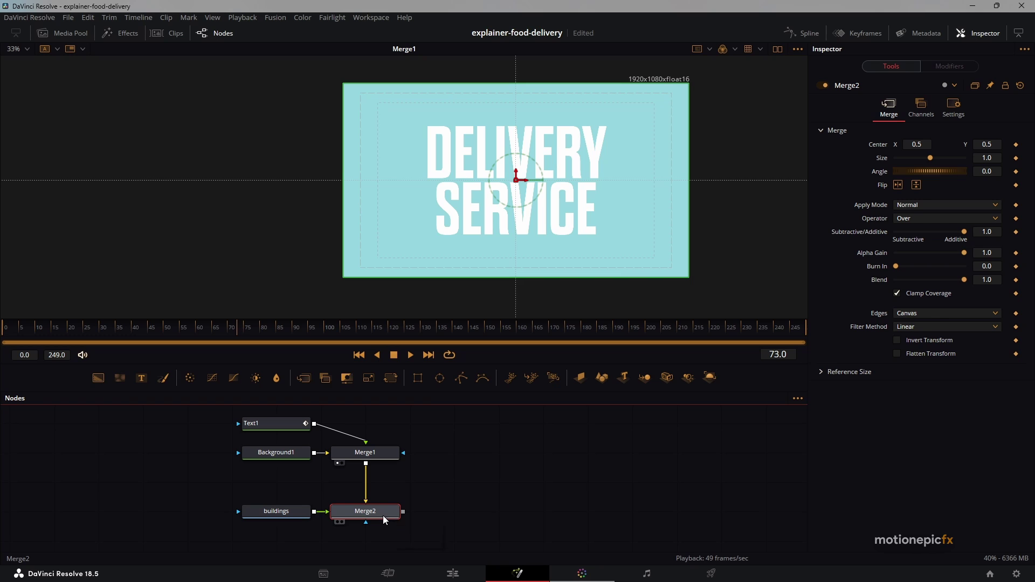
key("1")
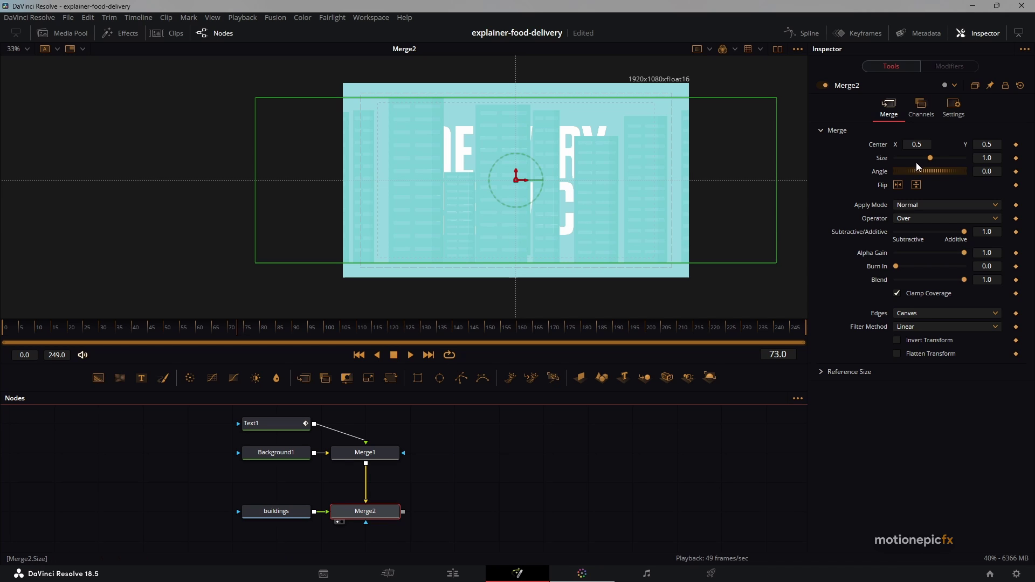
left_click_drag(930, 158, 919, 160)
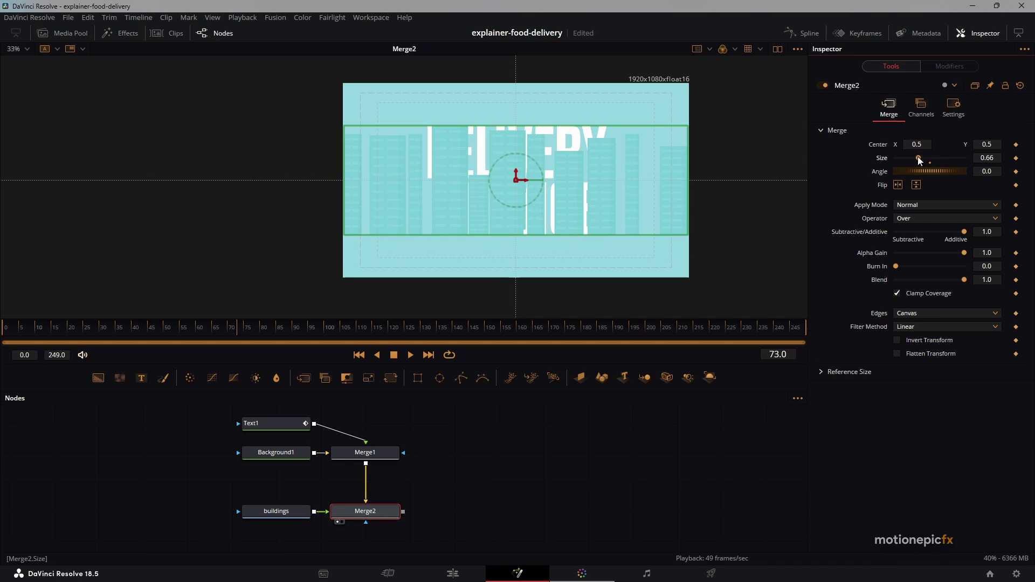
left_click_drag(984, 153, 986, 156)
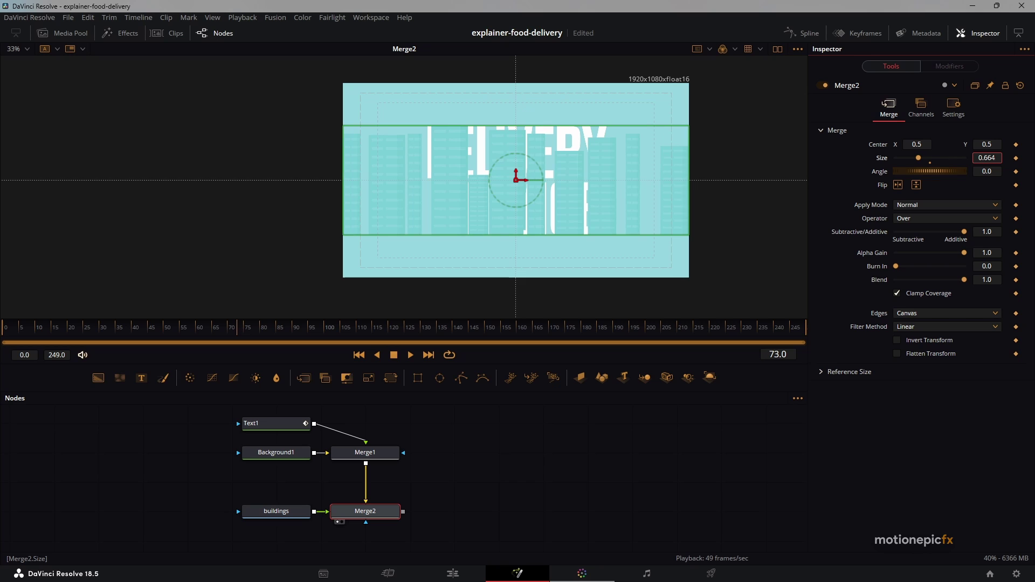
left_click(492, 463)
Add road.png as a node named roads and merge it over Merge2's output, displaying the new merge in the viewer
scroll(492, 464, "down", 1)
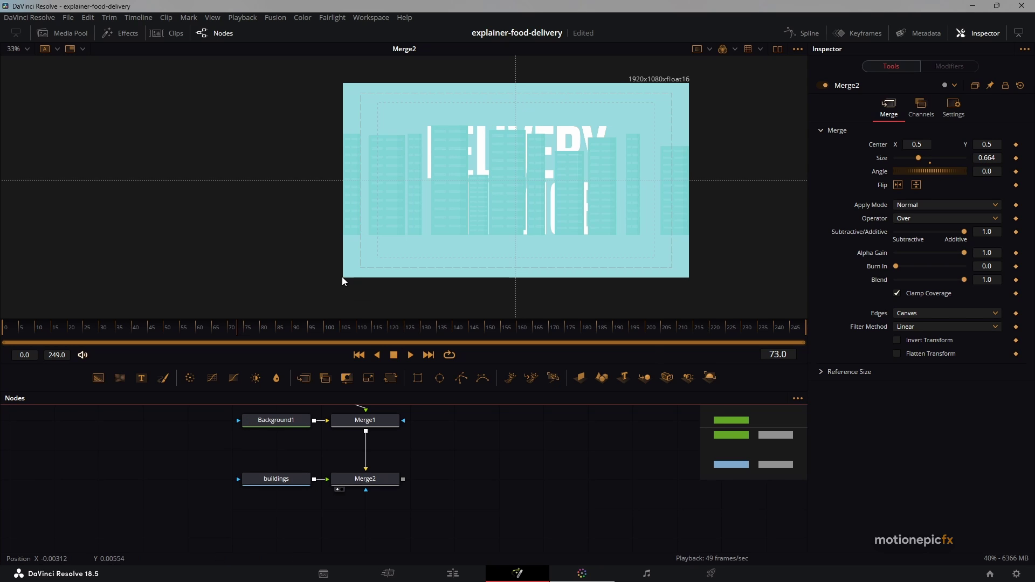
left_click(64, 32)
left_click_drag(159, 297, 507, 533)
key("F2")
type("roads")
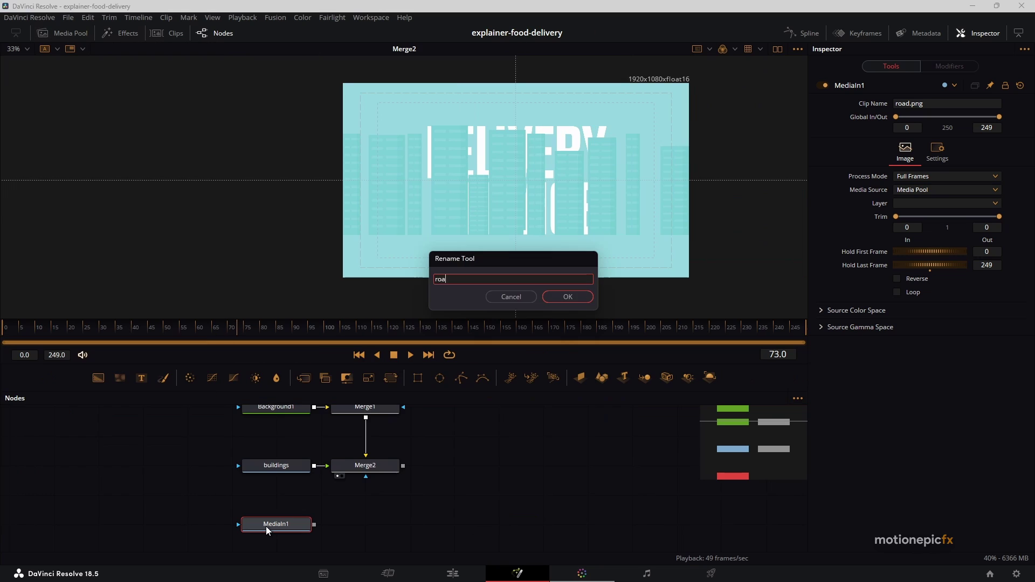
key("Return")
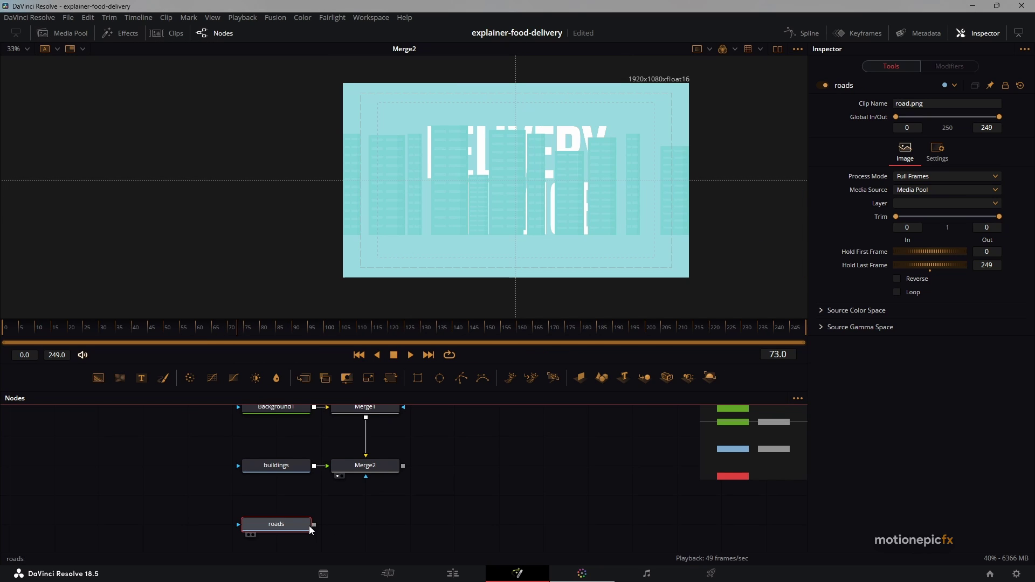
left_click_drag(318, 522, 400, 472)
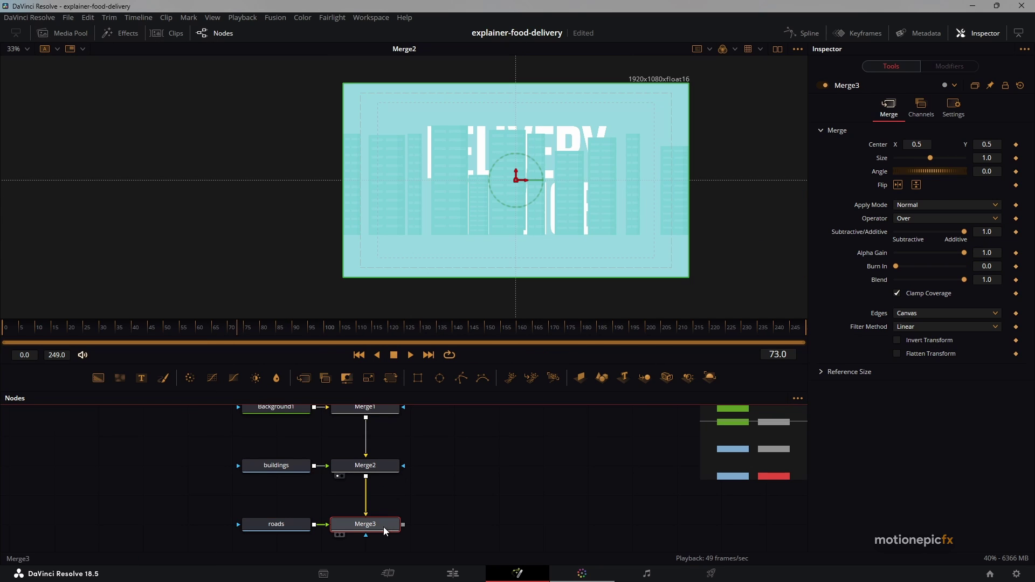
left_click_drag(383, 531, 506, 242)
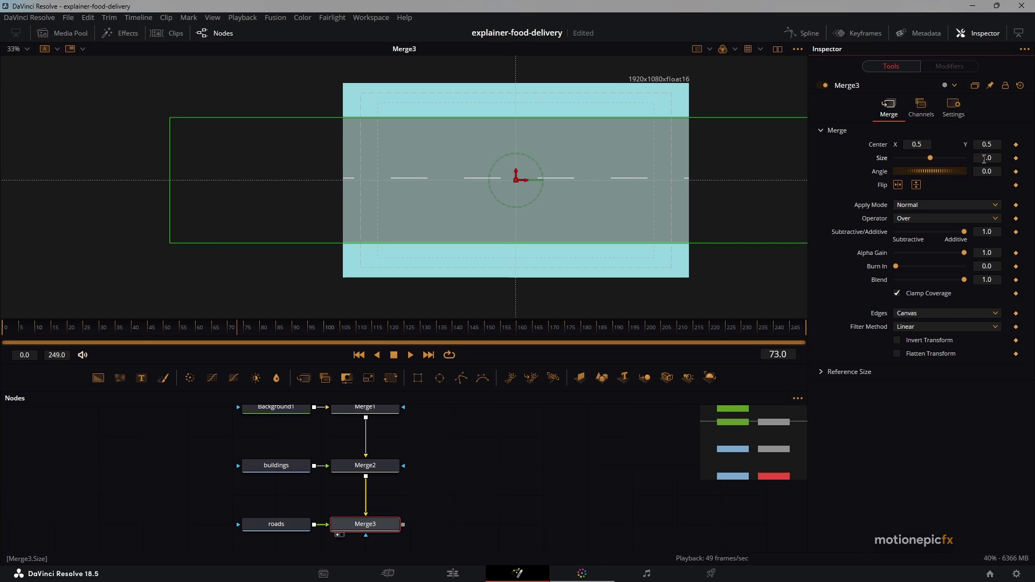
Set the road merge's size to 0.501 and lower the road to the frame's bottom edge, at centre Y about 0.165
left_click_drag(987, 158, 601, 176)
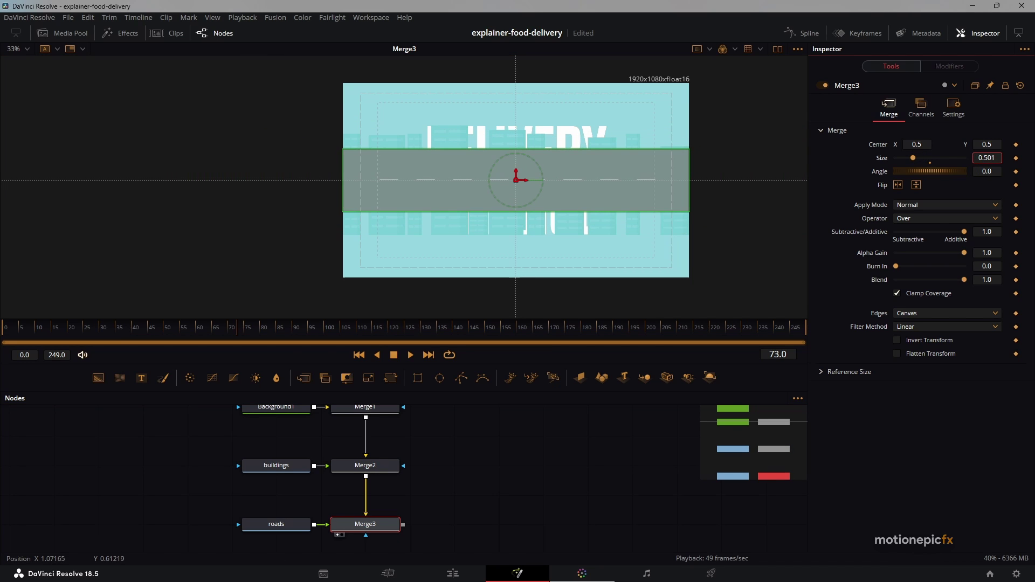
left_click_drag(517, 178, 517, 241)
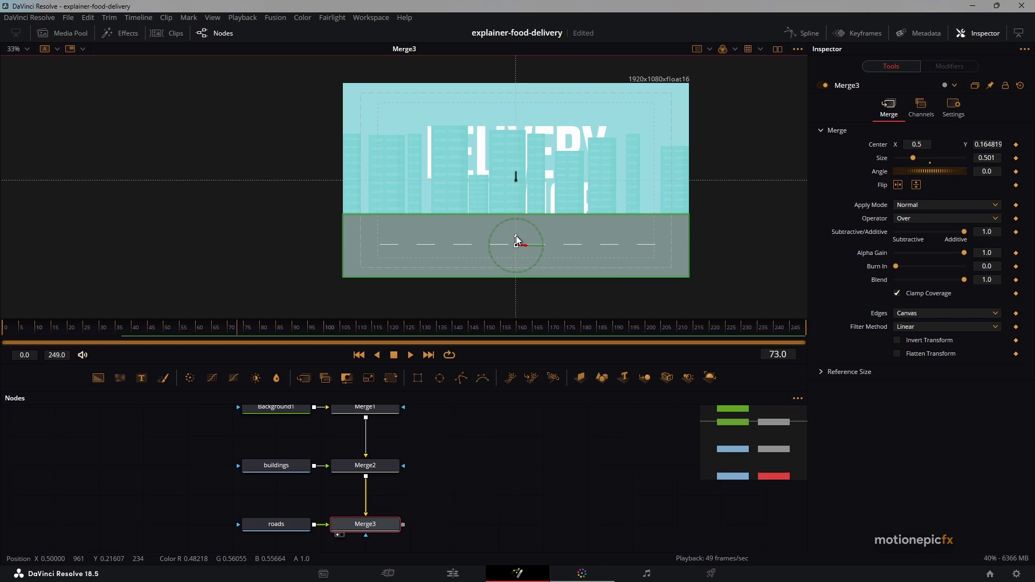
Raise the buildings so they stand on the road's upper edge by setting Merge2's centre Y to 0.592
left_click(365, 466)
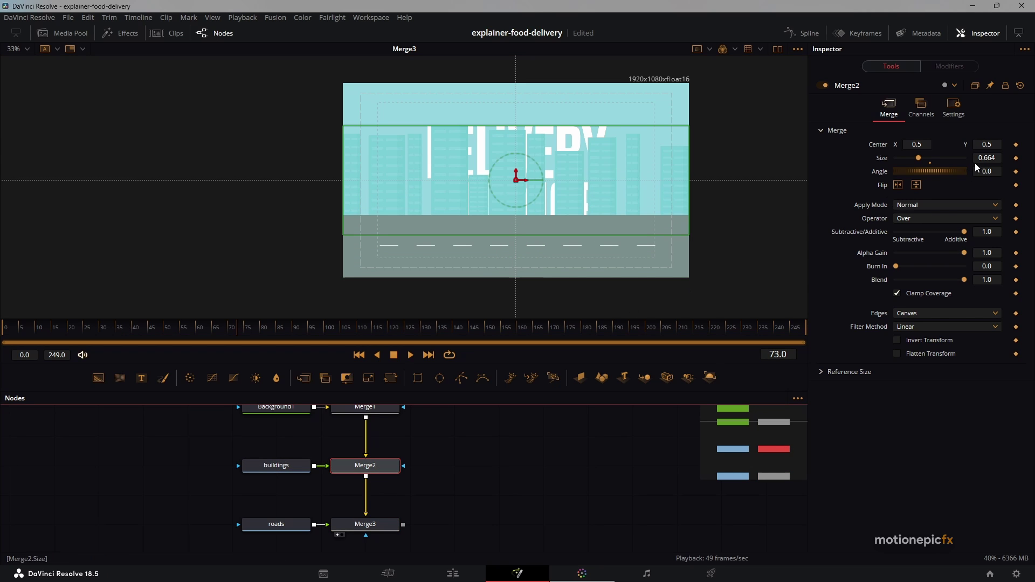
mouse_move(531, 170)
left_mouse_down()
mouse_move(531, 149)
mouse_move(516, 162)
left_mouse_up()
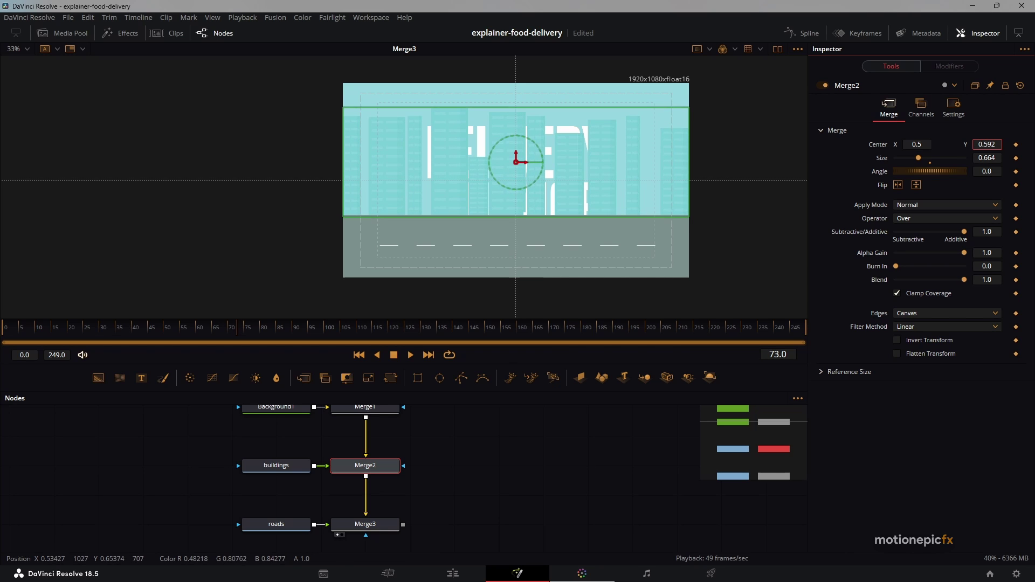
left_click(455, 429)
Add truck-body-text.png from the media pool below the roads node and rename its node truck
scroll(374, 523, "down", 3)
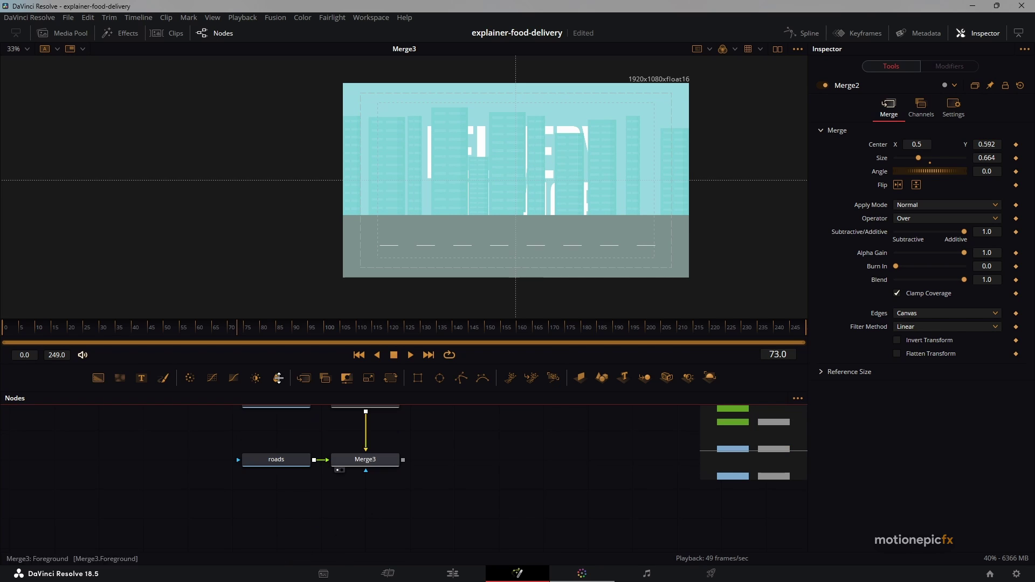
left_click(60, 33)
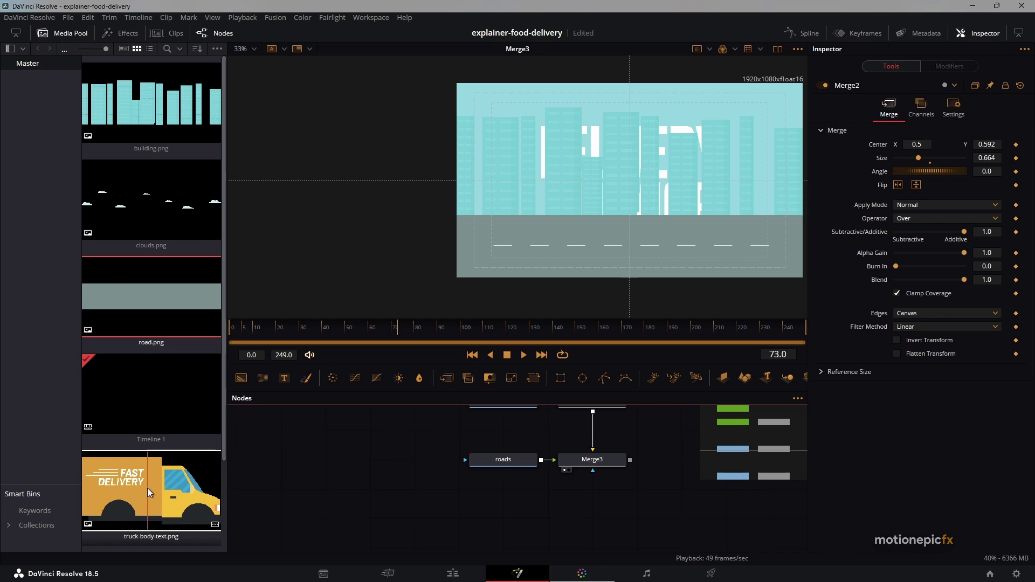
left_click_drag(129, 485, 503, 519)
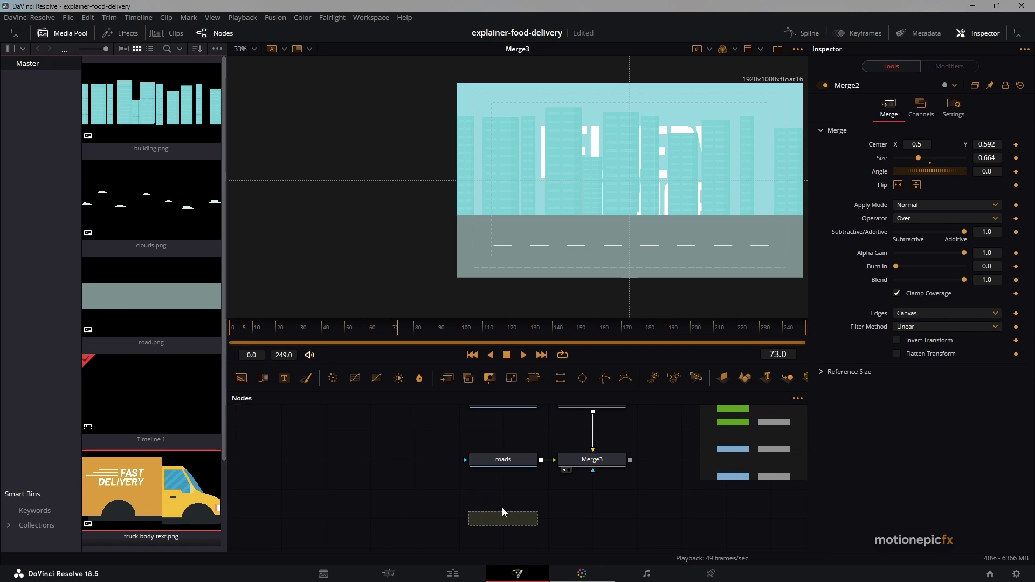
left_click(65, 33)
key("F2")
type("truck")
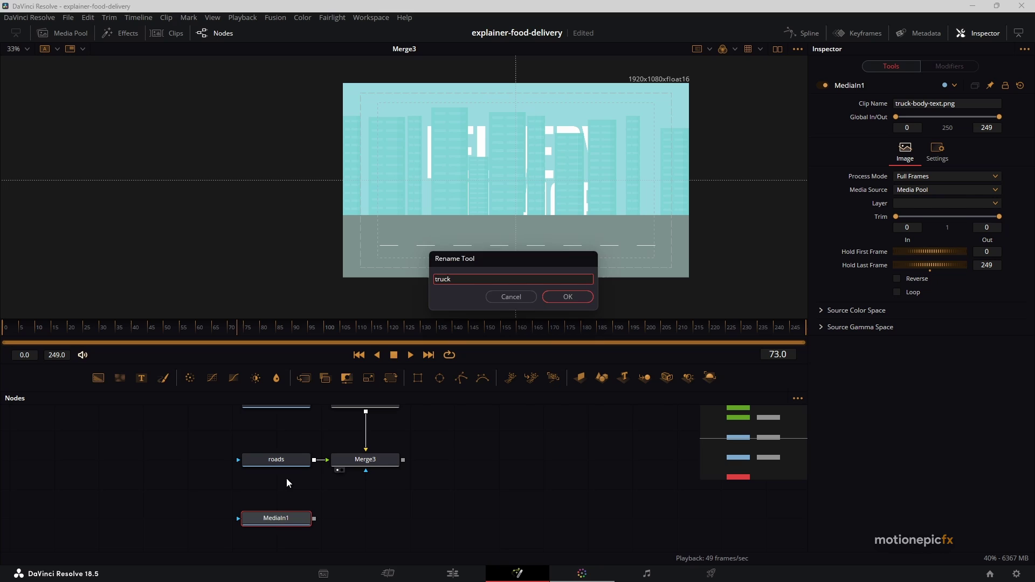
key("Return")
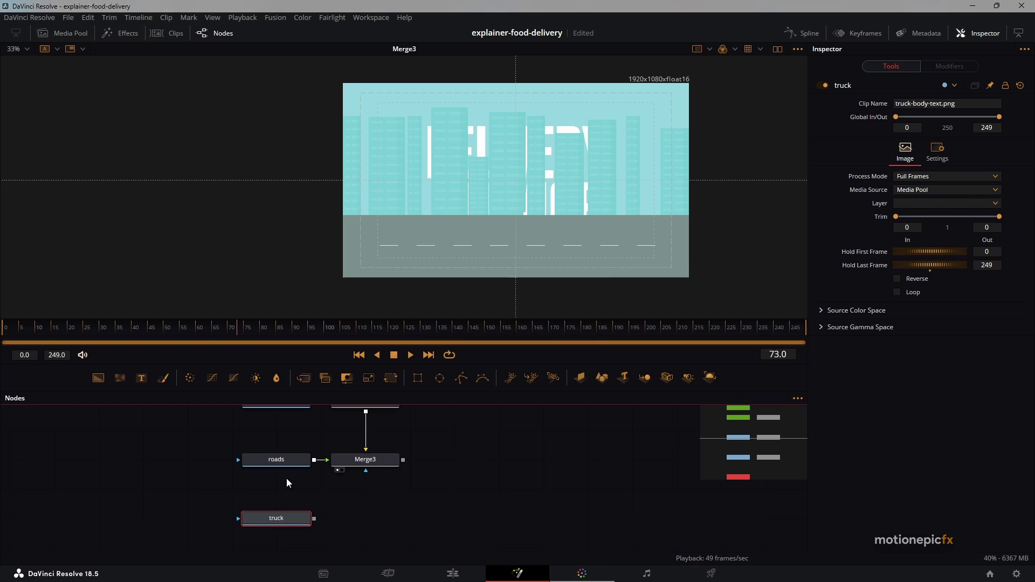
Merge the truck node over Merge3's output, display the new merge and set its size to 0.5
left_click_drag(315, 519, 403, 459)
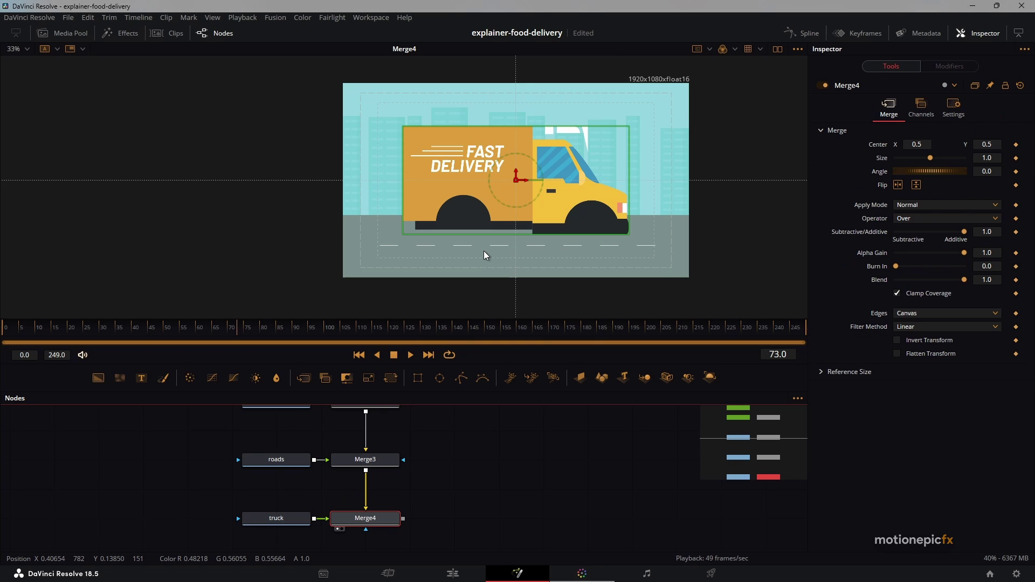
left_click(996, 158)
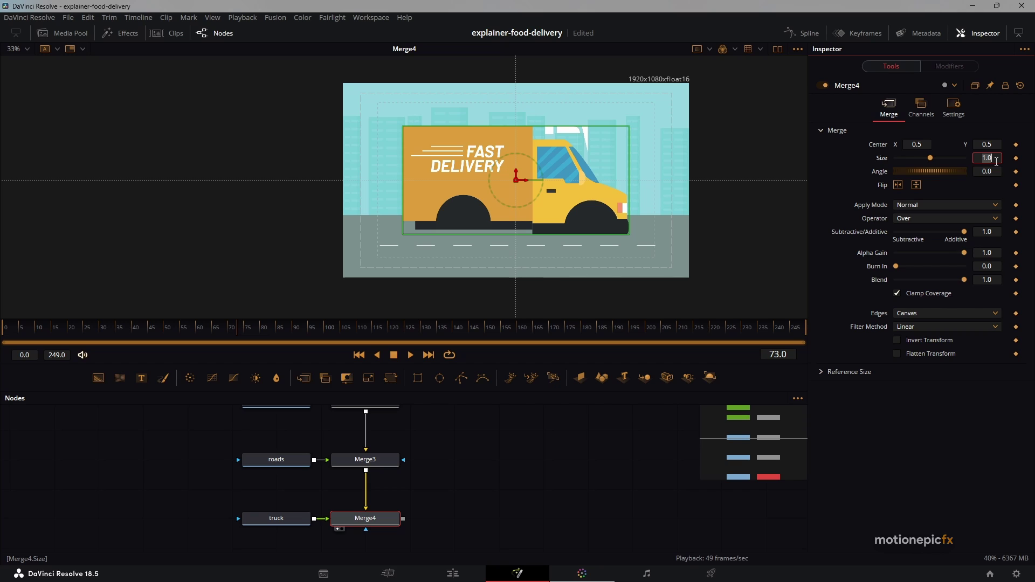
type("0.5")
key("Tab")
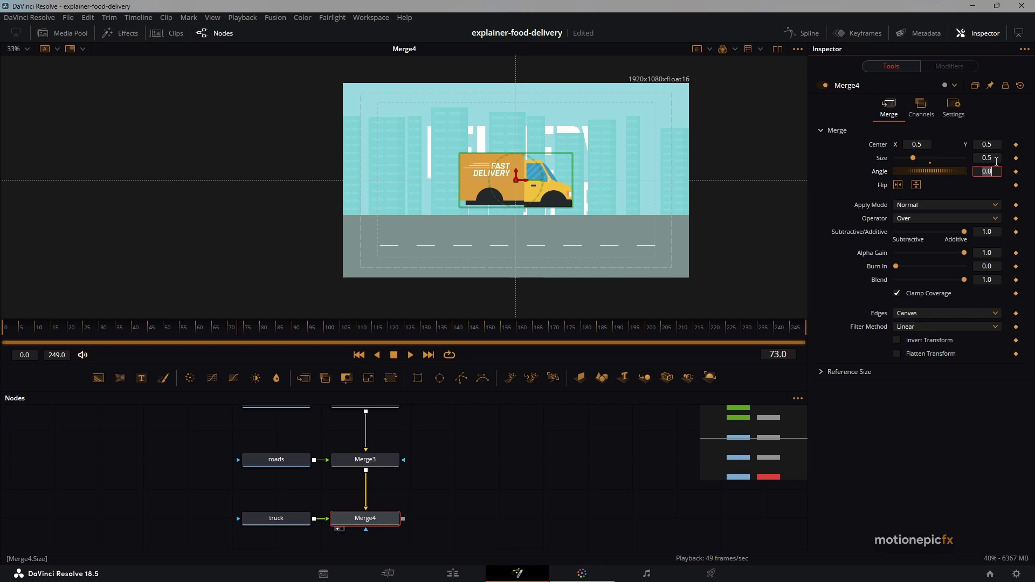
Lower the truck onto the road by setting Merge4's centre Y to 0.345
left_click(987, 144)
type("0.362")
key("Return")
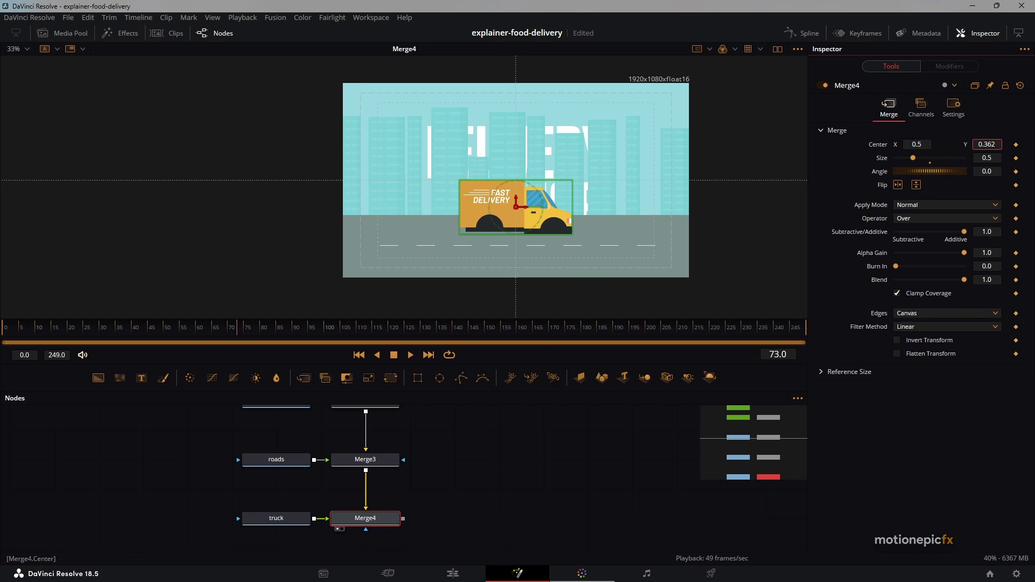
key("Down")
key("Down")
key("Down")
key("Down")
key("Down")
key("Down")
key("Down")
key("Down")
key("Down")
key("Down")
key("Down")
key("Down")
key("Down")
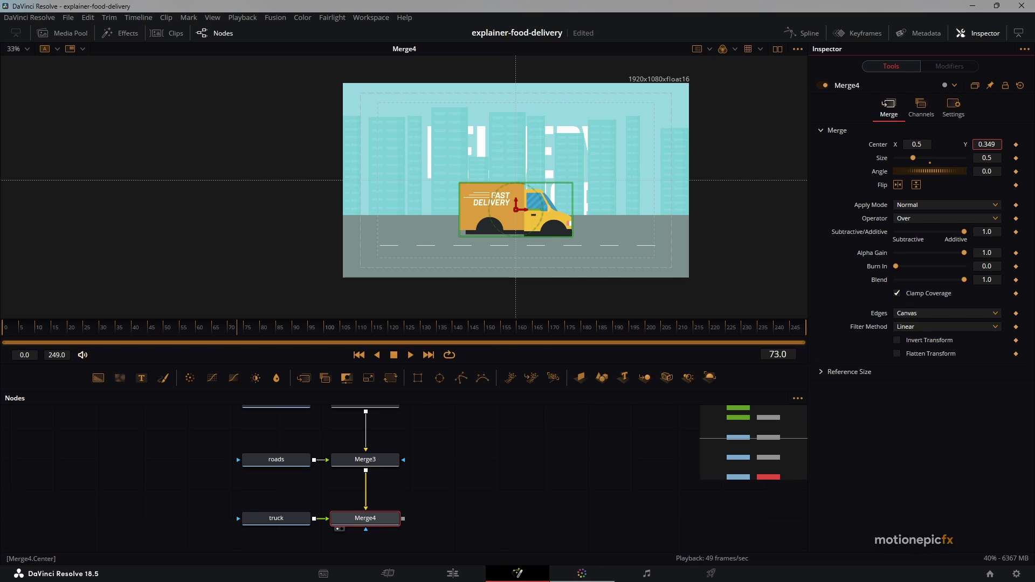
key("Down")
key("Down")
key("Down")
key("Down")
Add tyre.png below the truck node, merge it over Merge4's output and rename its node tyre
left_click(64, 33)
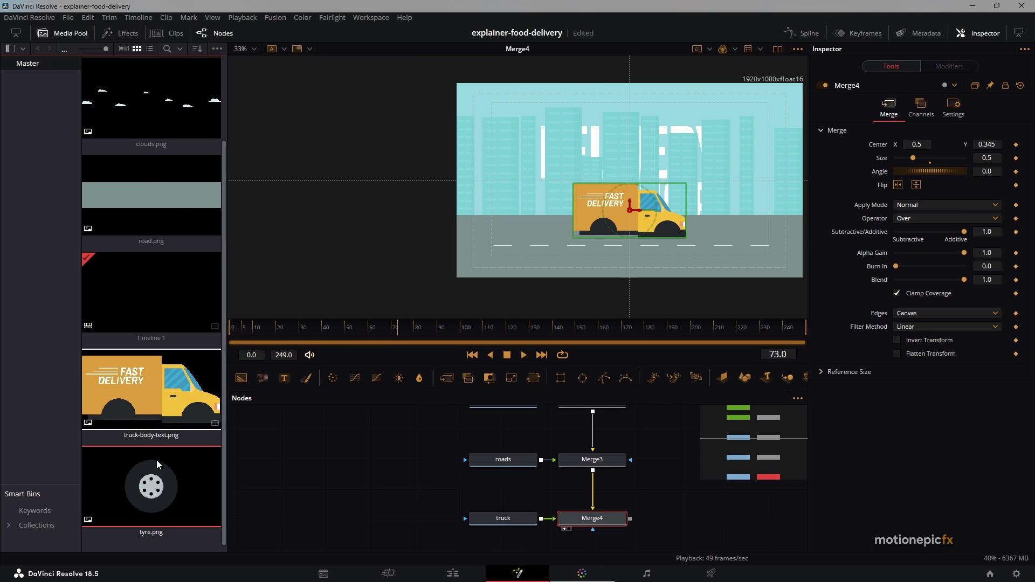
left_click_drag(156, 461, 429, 510)
left_click(64, 33)
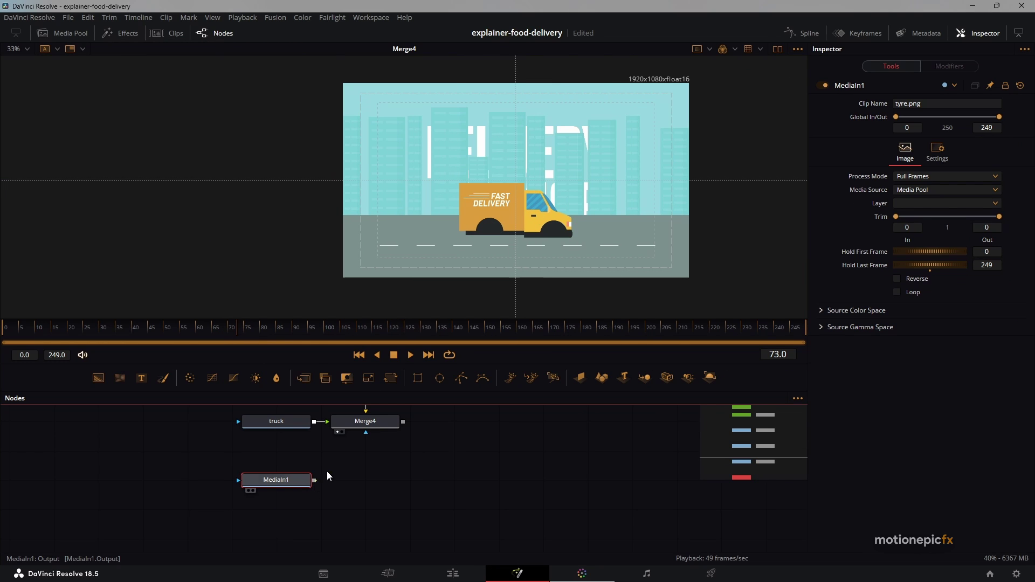
left_click_drag(314, 480, 402, 421)
left_click(272, 482)
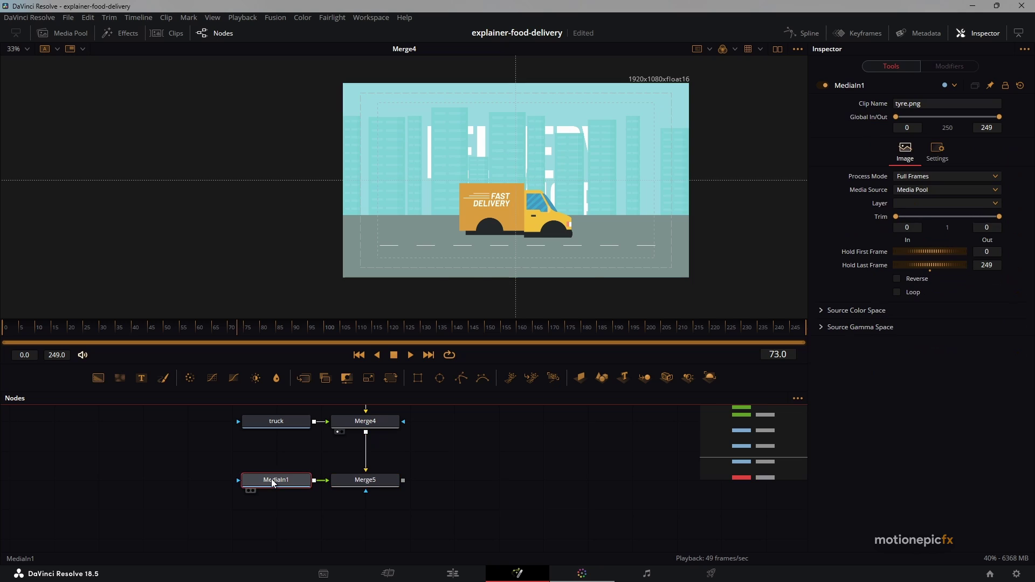
key("F2")
type("tyre")
key("Return")
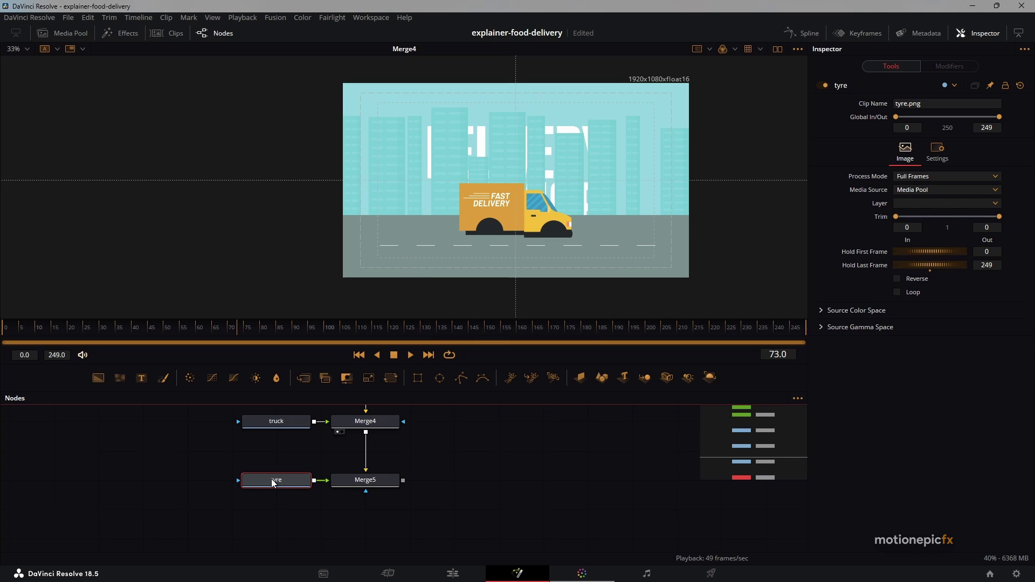
Display Merge5, set its size to 0.5 and place the tyre in the truck's rear wheel arch, at about X 0.425, Y 0.226
left_click_drag(526, 205, 534, 205)
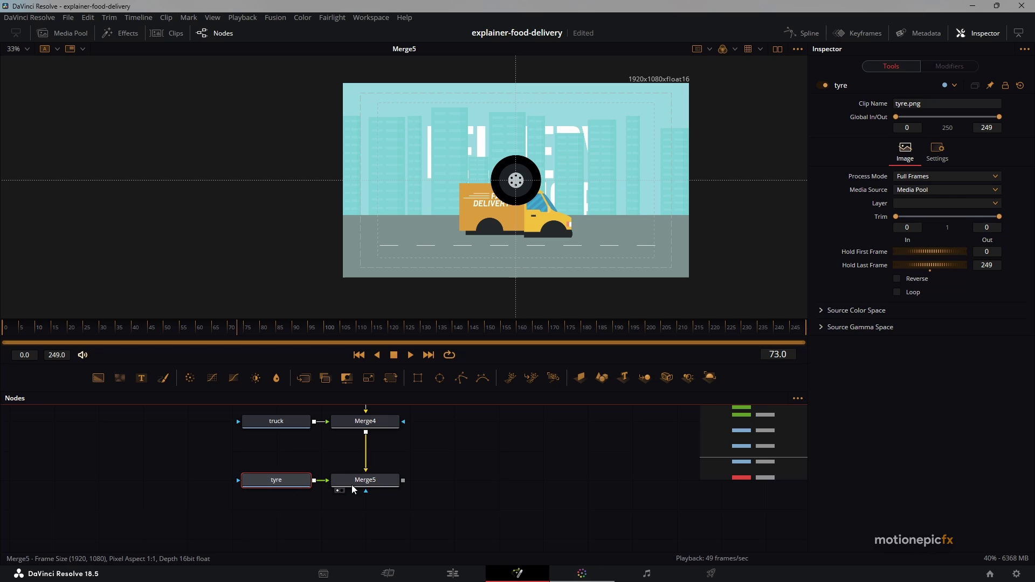
left_click(372, 479)
left_click(991, 157)
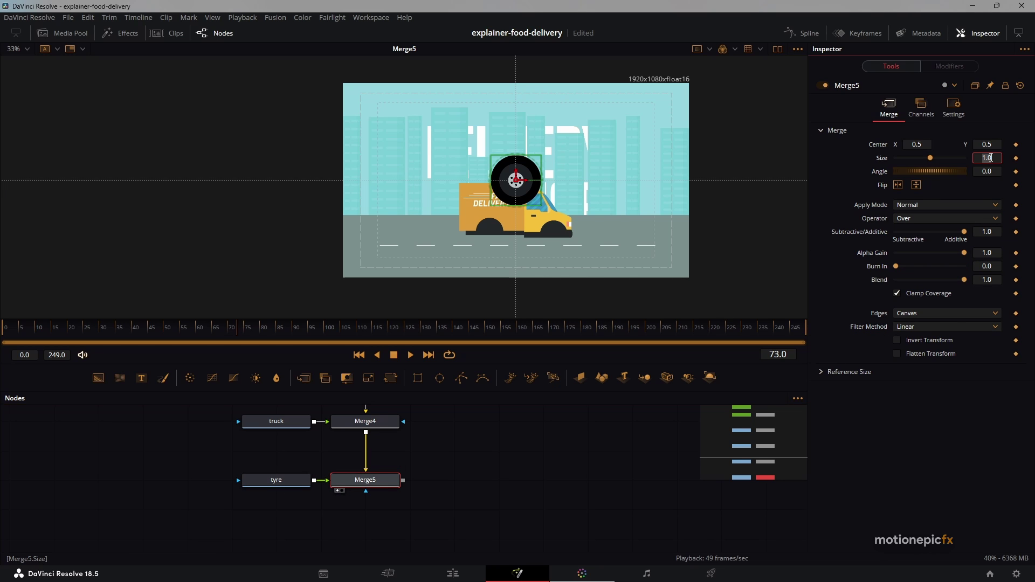
key("Tab")
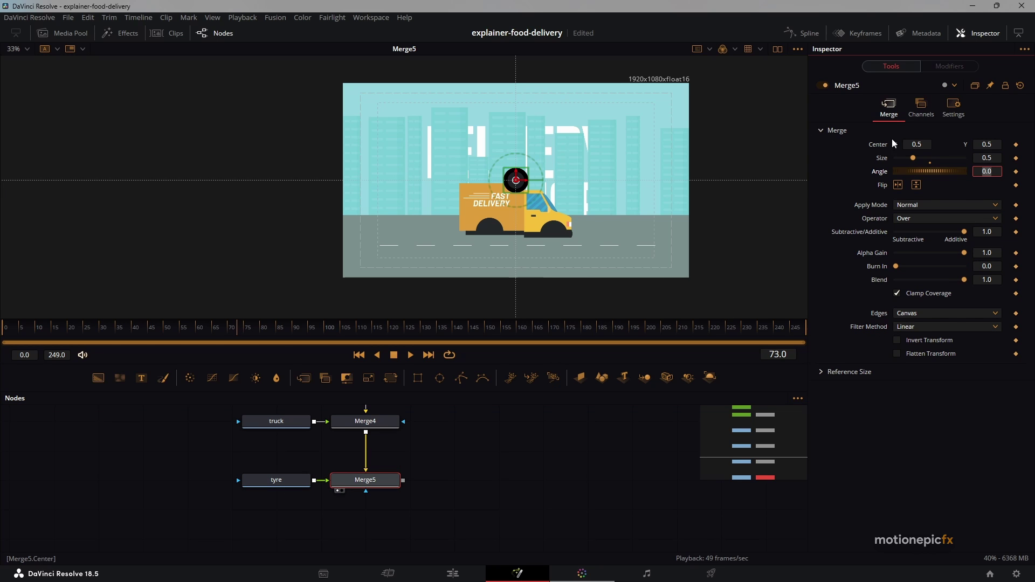
scroll(518, 190, "up", 5)
left_click_drag(505, 164, 470, 239)
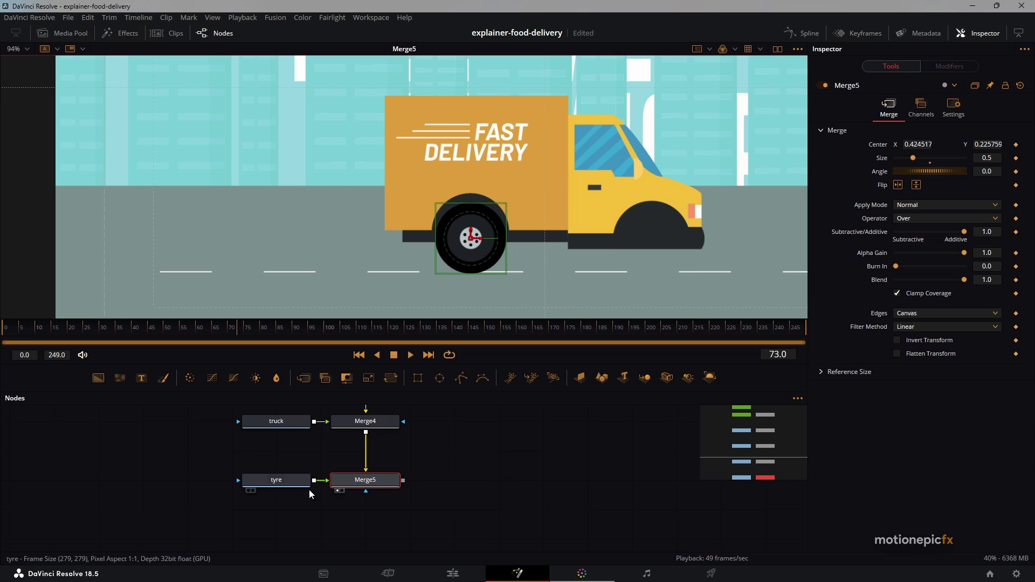
Rename the tyre node as tyre_L
left_click(293, 484)
key("F2")
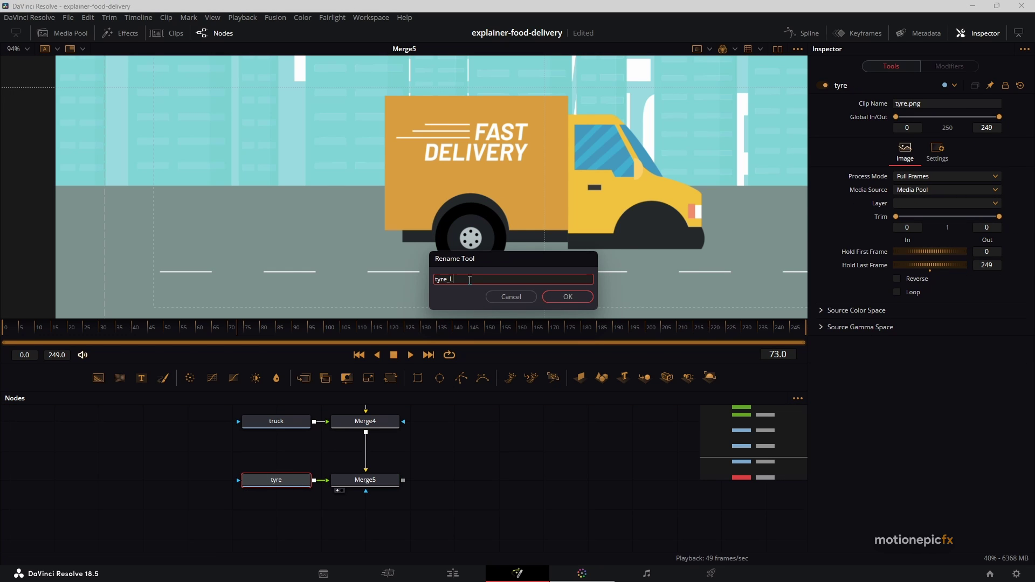
type("_L")
key("Return")
Paste a copy of the tyre_L node below it and rename the copy tyre_R
scroll(273, 497, "down", 1)
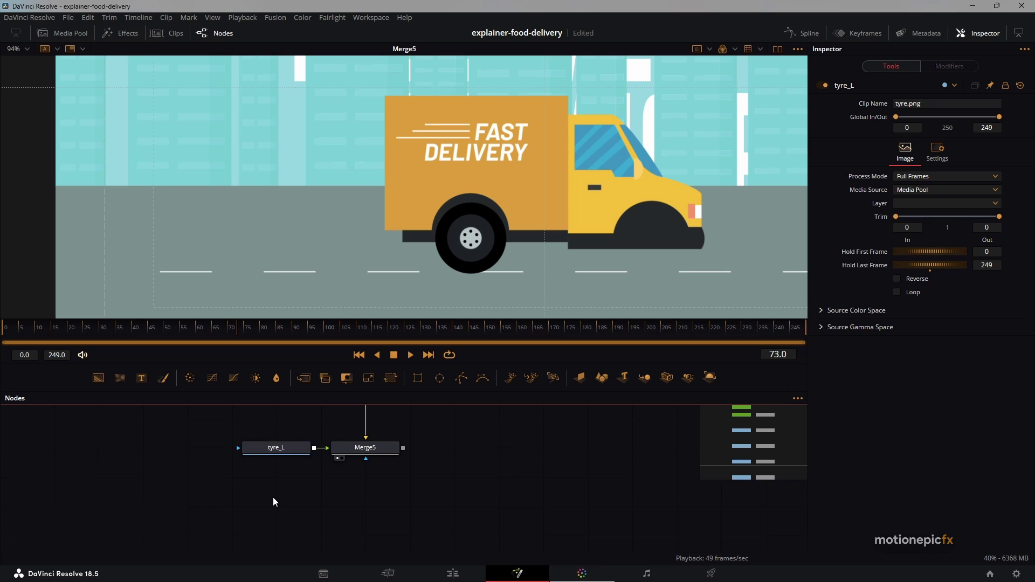
key("ctrl+v")
key("F2")
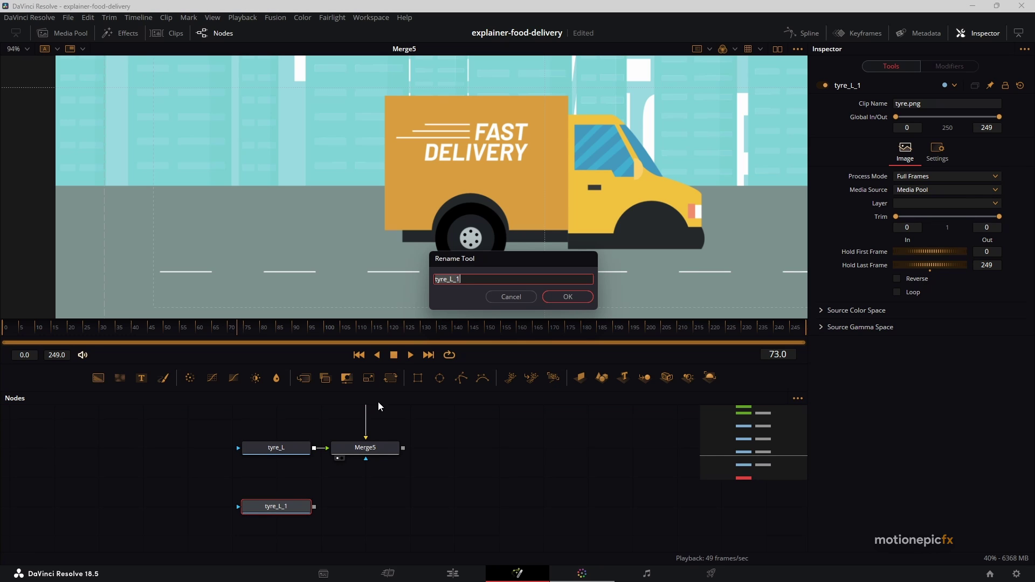
left_click(467, 280)
type("R")
key("Return")
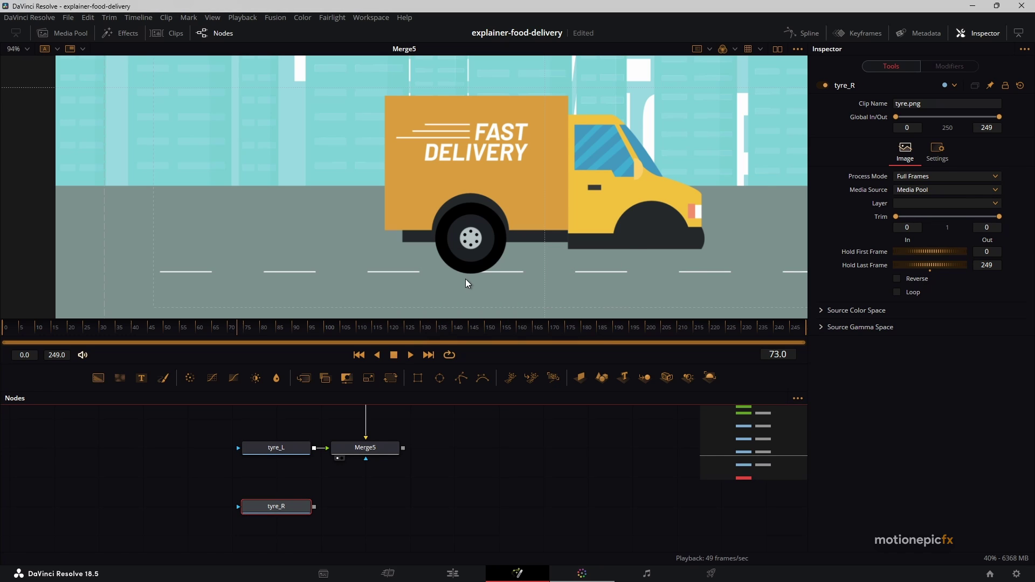
Duplicate Merge5 beside tyre_R, connect Merge5 as its background and tyre_R as its foreground, and display the duplicate
left_click(379, 452)
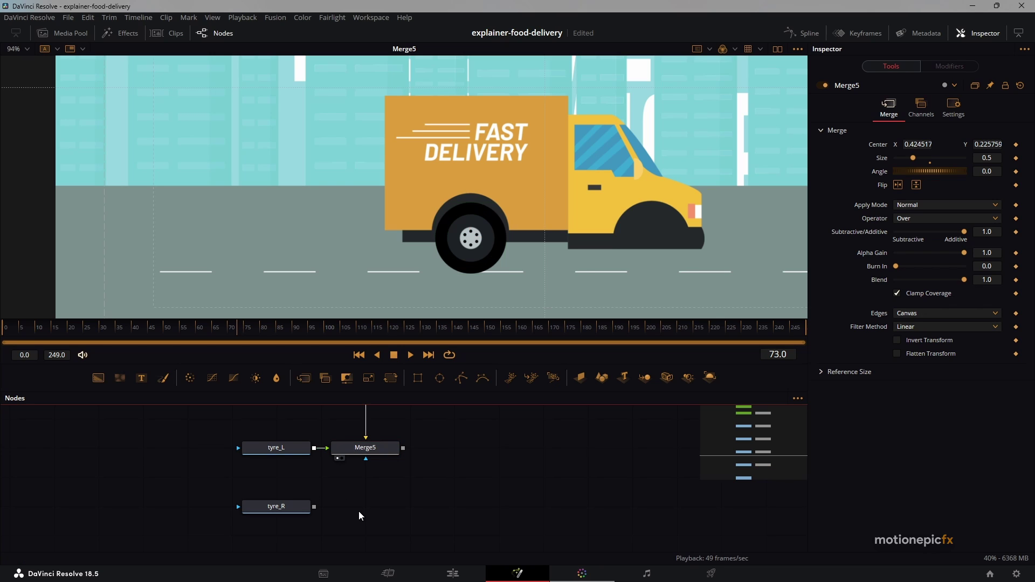
key("ctrl+v")
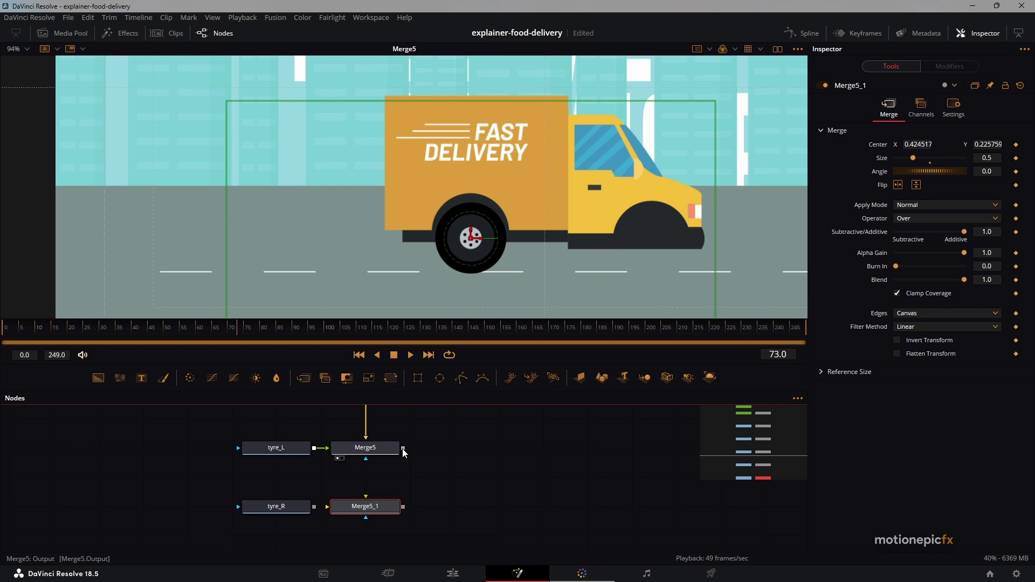
left_click_drag(403, 448, 365, 502)
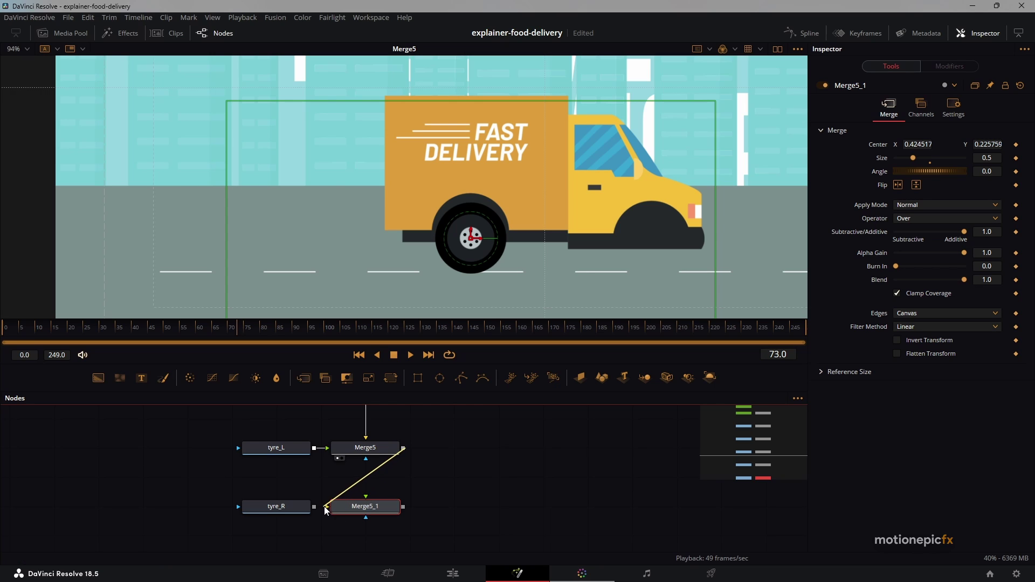
left_click_drag(314, 508, 338, 507)
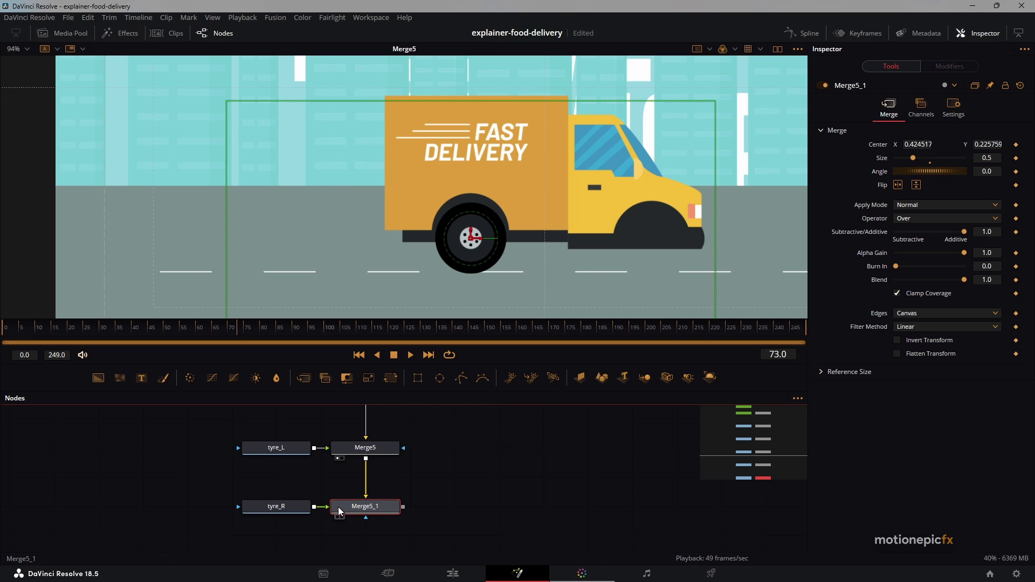
key("1")
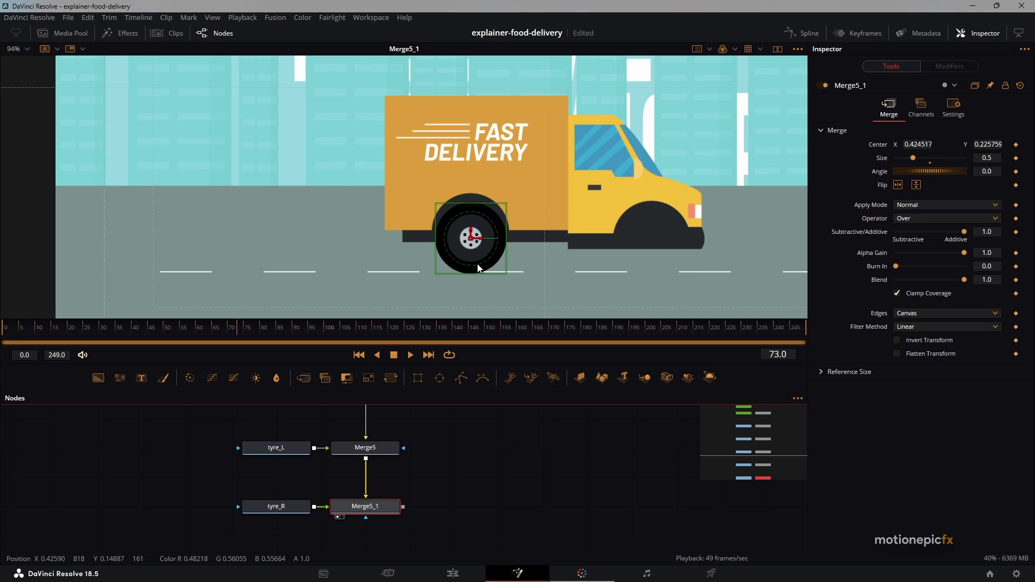
Move the second tyre horizontally to the front wheel arch, at centre X about 0.61, and set its merge size to 0.45
left_click_drag(480, 241, 662, 228)
left_click(995, 157)
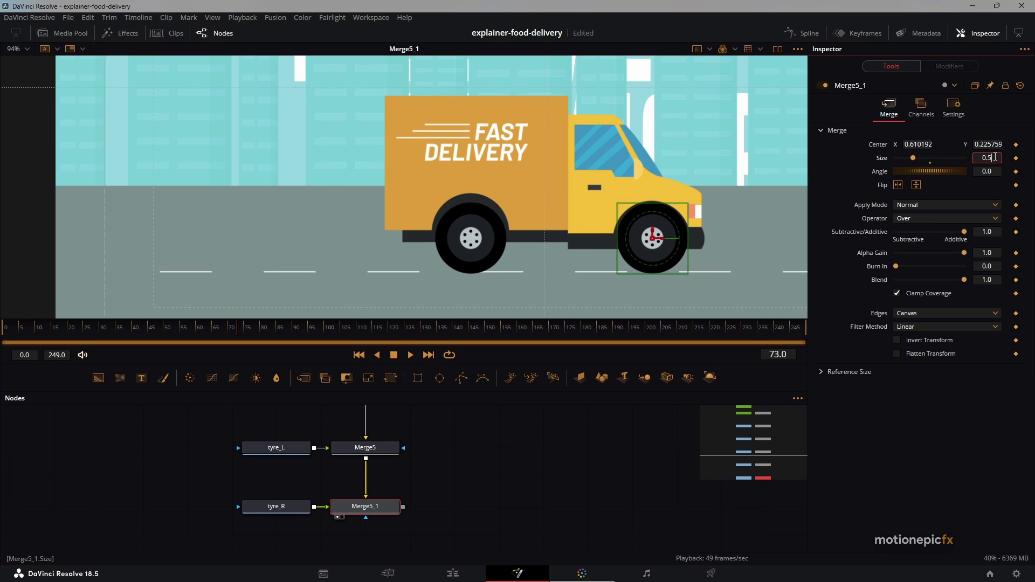
type("4")
key("Tab")
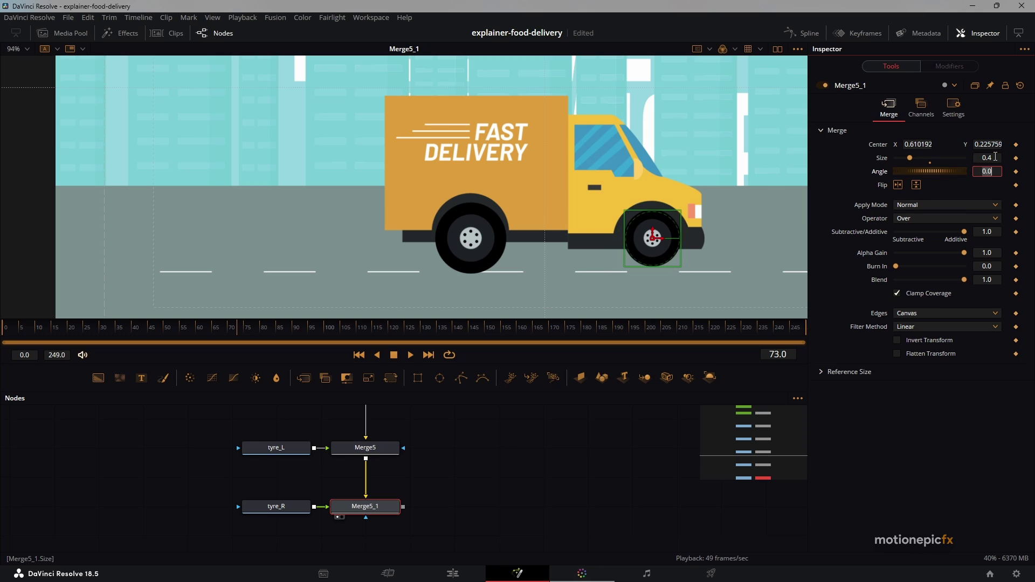
left_click(995, 157)
key("Tab")
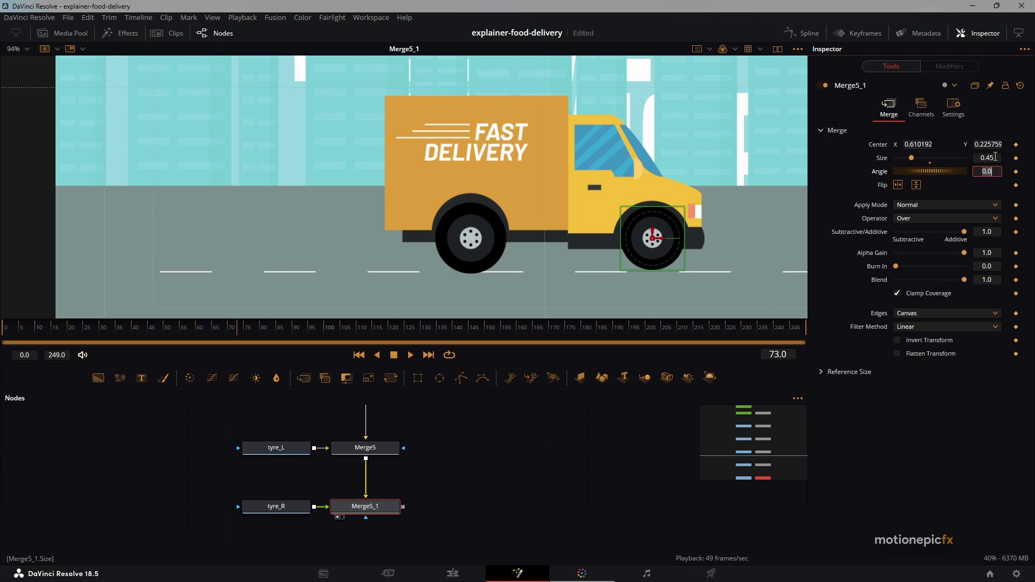
scroll(649, 224, "up", 3)
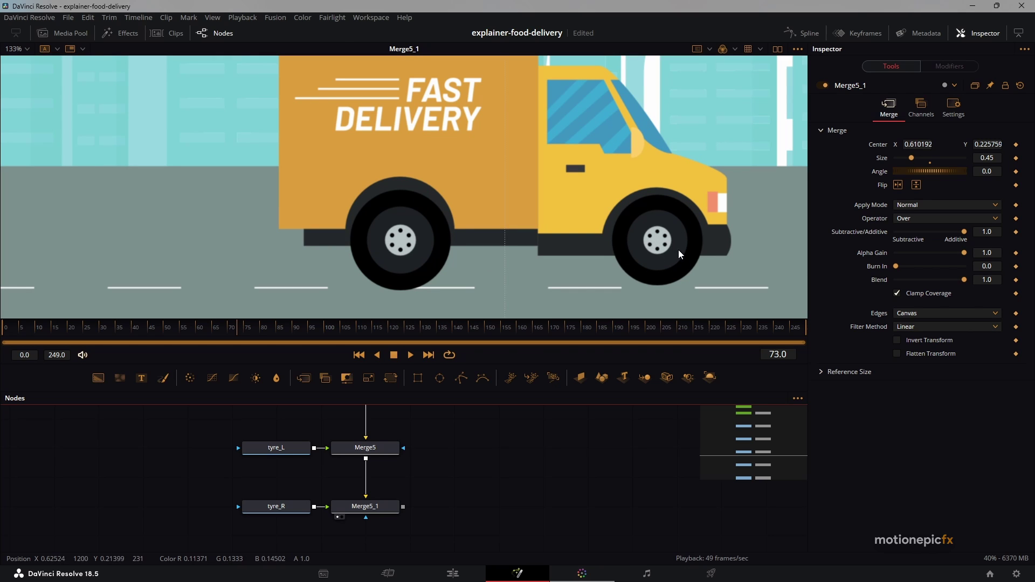
Lower the front tyre slightly into its wheel arch, to a centre Y of about 0.22
left_click(979, 145)
key("Down")
key("Down")
key("Down")
key("Down")
key("Down")
key("Down")
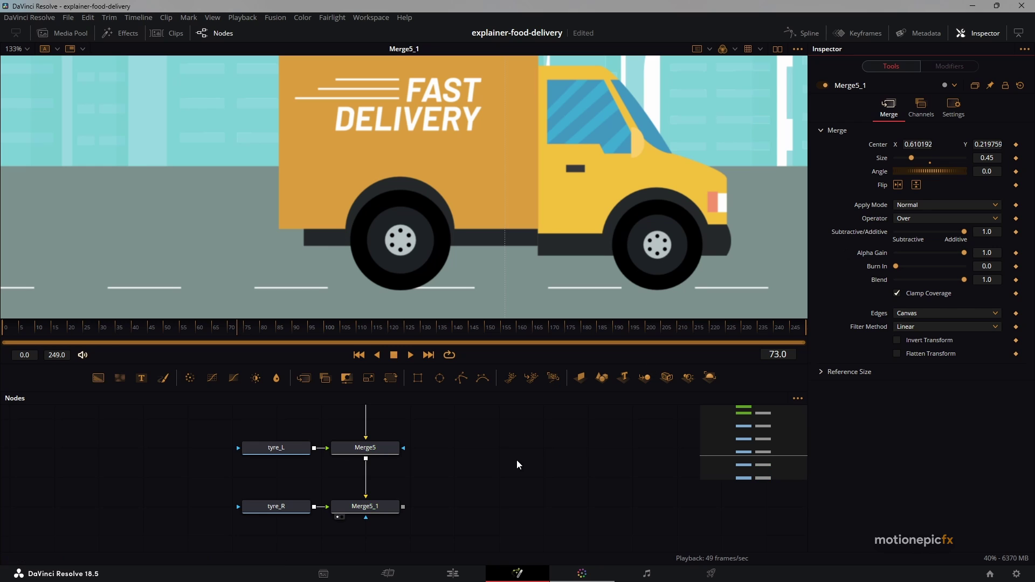
Move the buildings, roads, truck, tyre_L and tyre_R nodes together farther away from their merge nodes
scroll(560, 163, "down", 2)
scroll(548, 215, "down", 3)
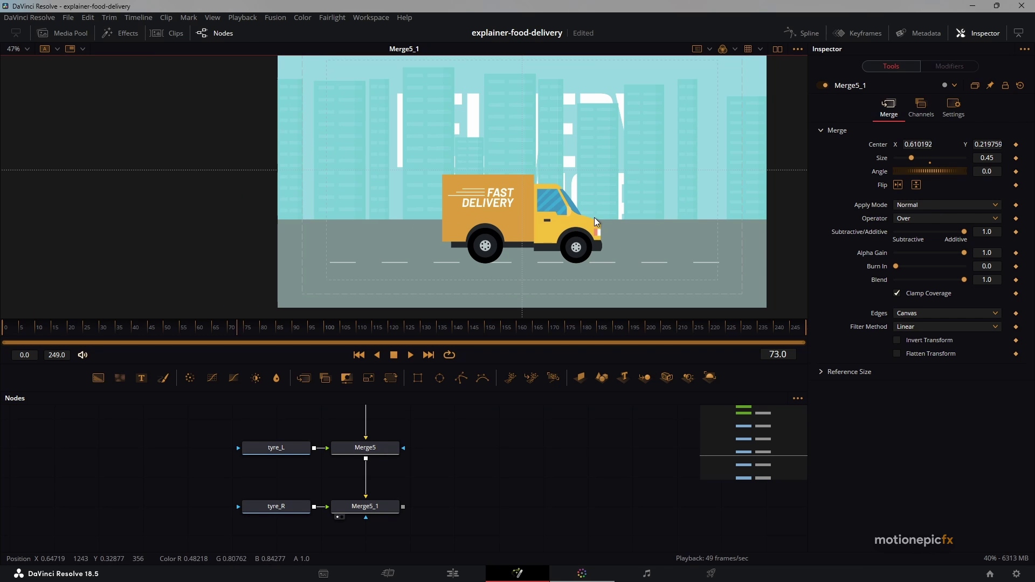
scroll(584, 222, "down", 1)
scroll(523, 205, "up", 4)
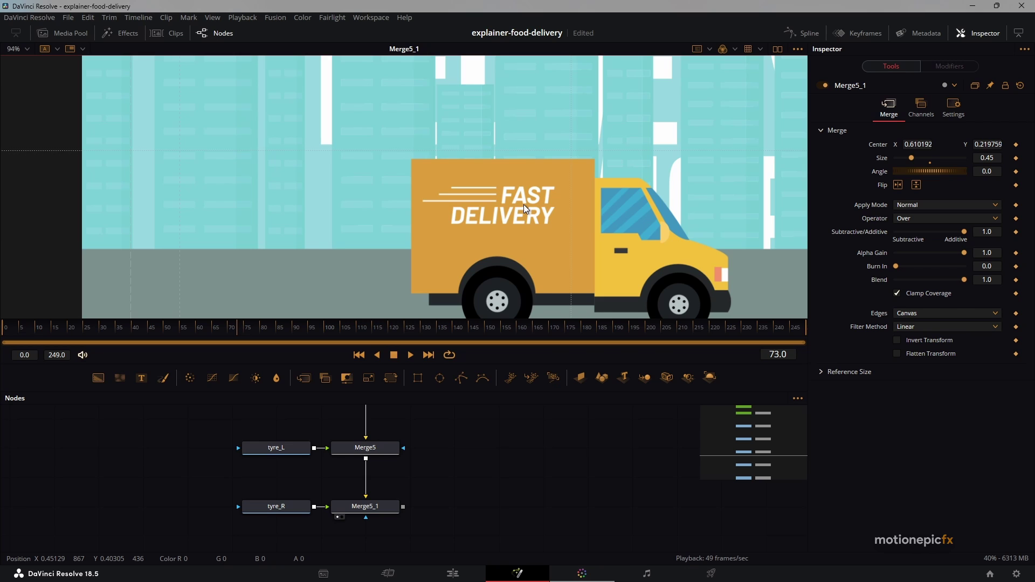
scroll(523, 205, "down", 4)
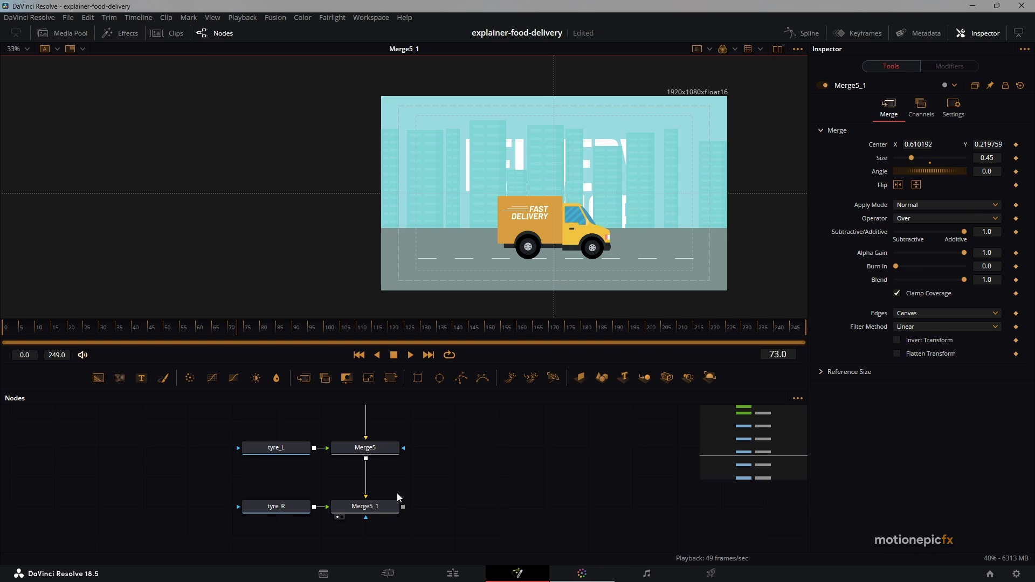
scroll(276, 454, "up", 3)
scroll(282, 453, "down", 2)
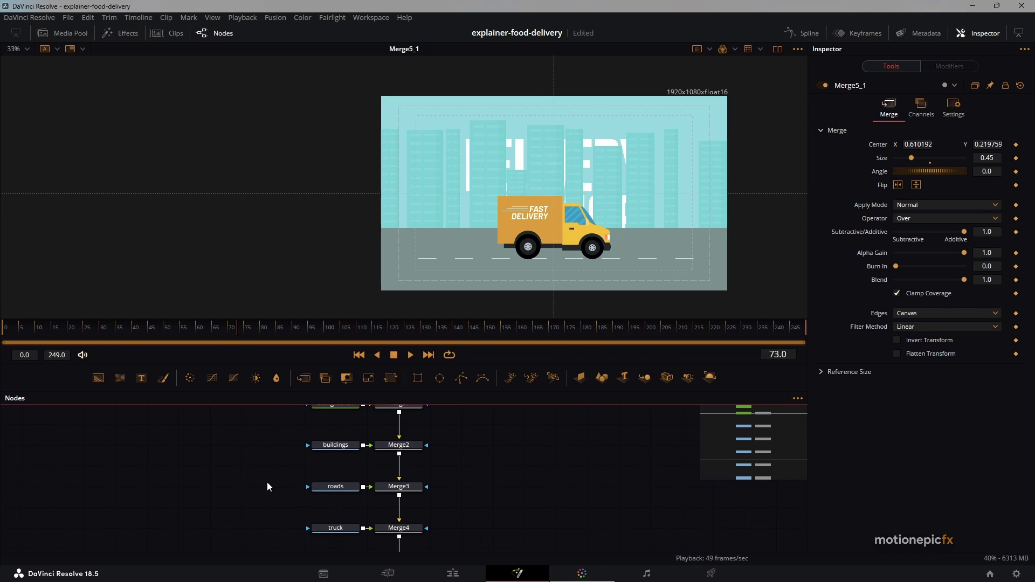
left_click_drag(272, 434, 340, 550)
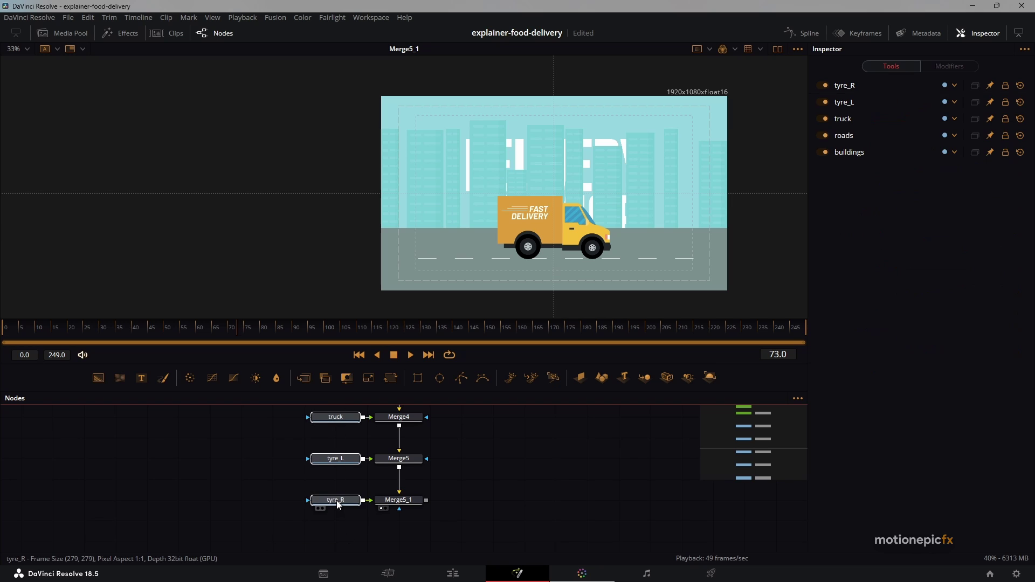
left_click(293, 498)
Insert a Transform (Xf) node between the buildings node and Merge2
scroll(356, 474, "up", 5)
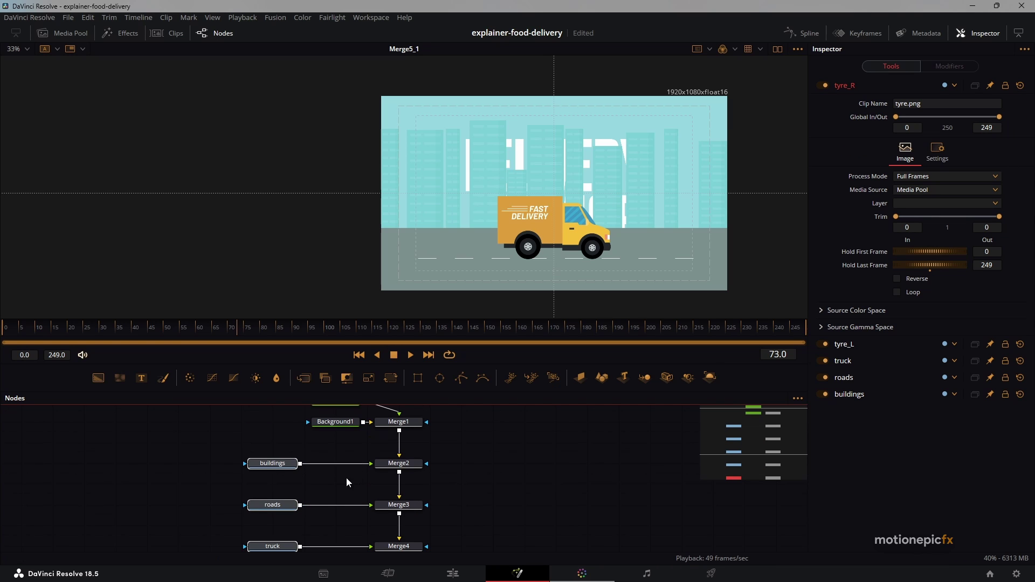
scroll(285, 471, "up", 2)
left_click(266, 457)
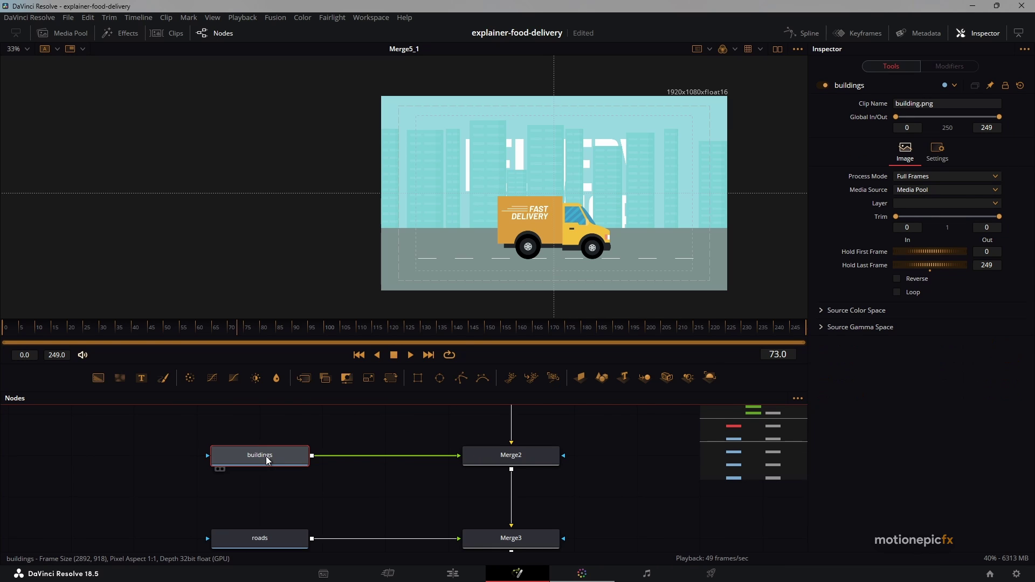
key("shift+space")
type("xf")
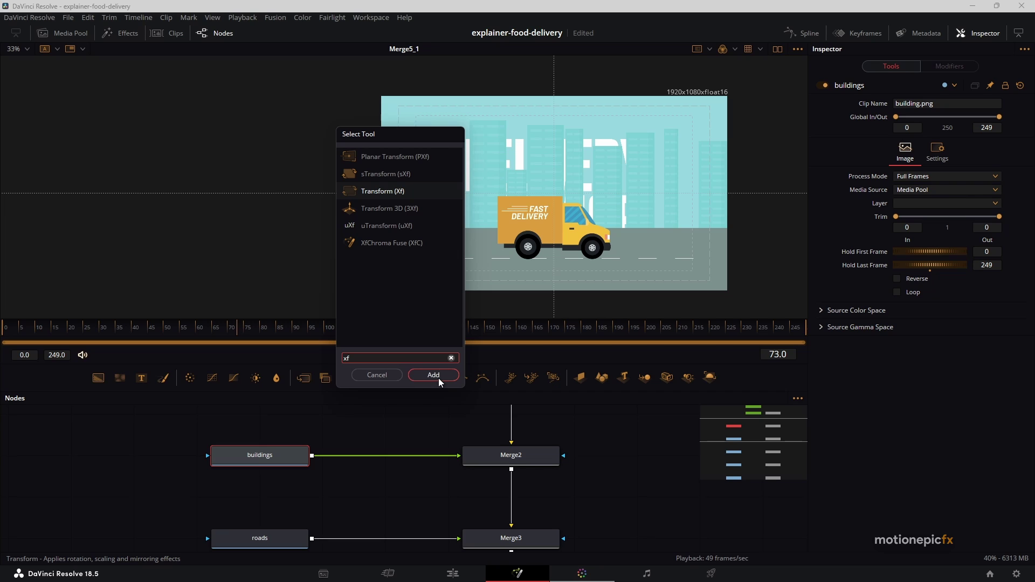
left_click(438, 377)
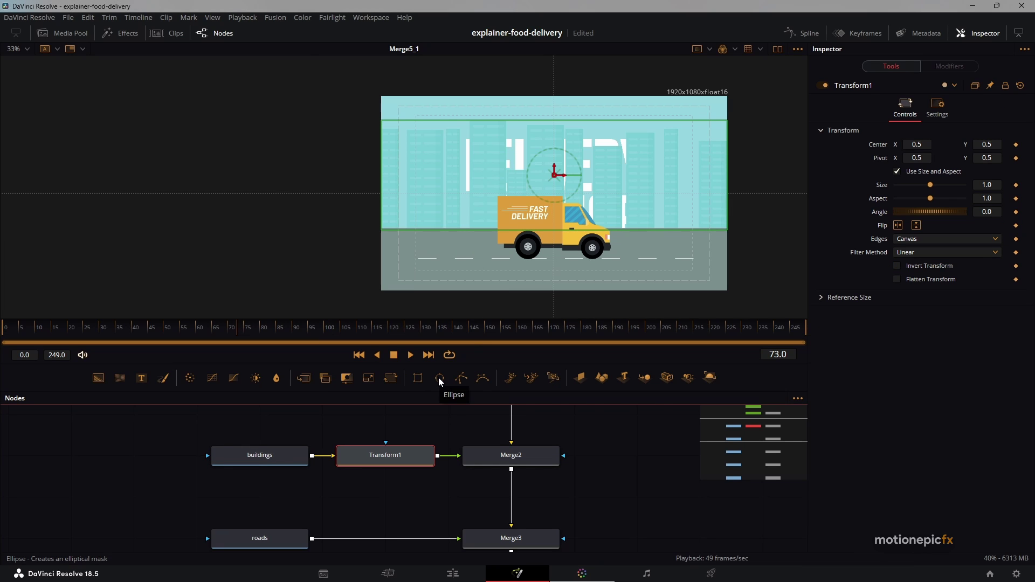
Keyframe the buildings transform's centre X from 0.5 at frame 0 to 0.35 at frame 249
left_click(358, 354)
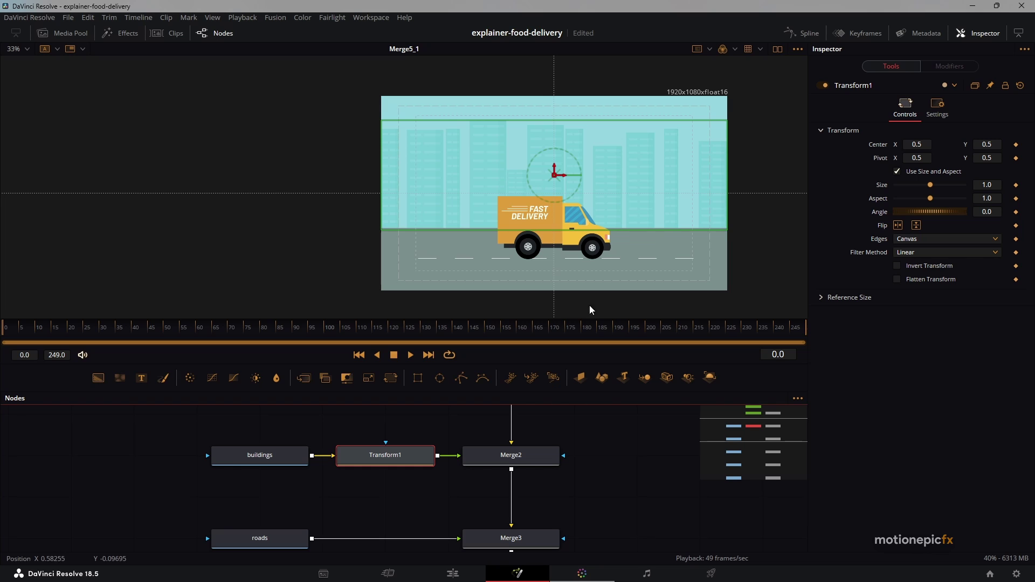
left_click_drag(929, 145, 926, 145)
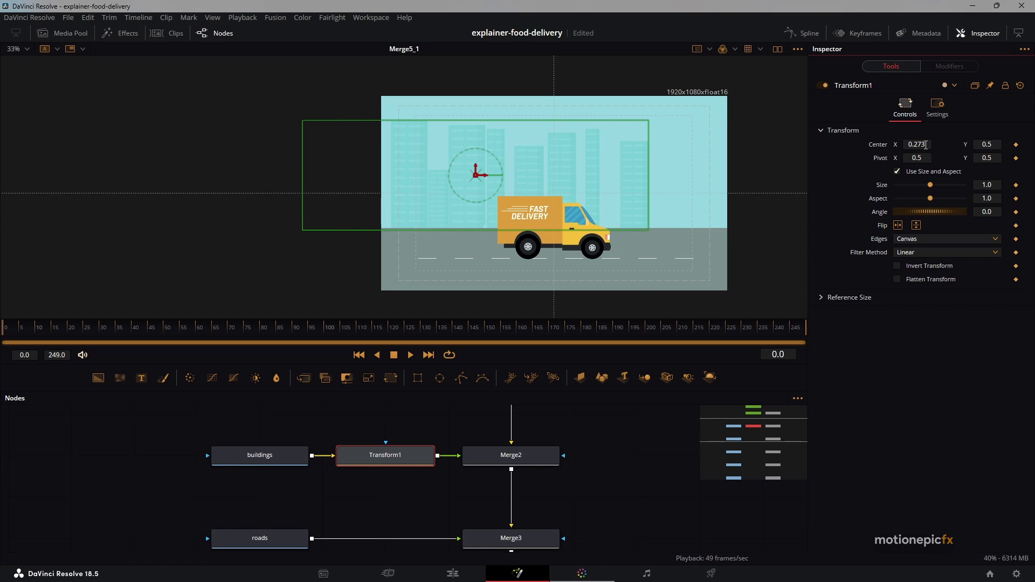
key("ctrl+z")
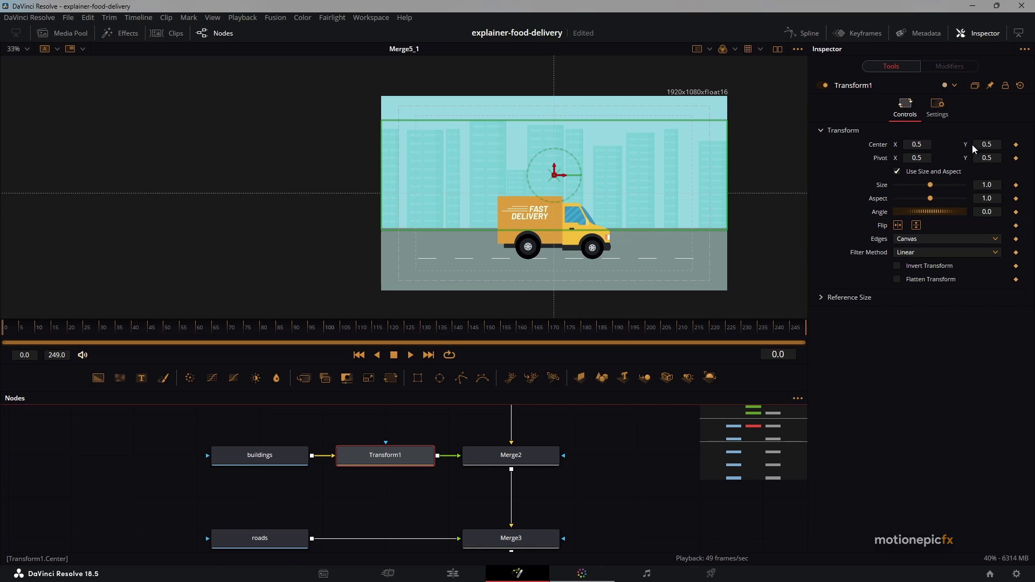
left_click(1016, 144)
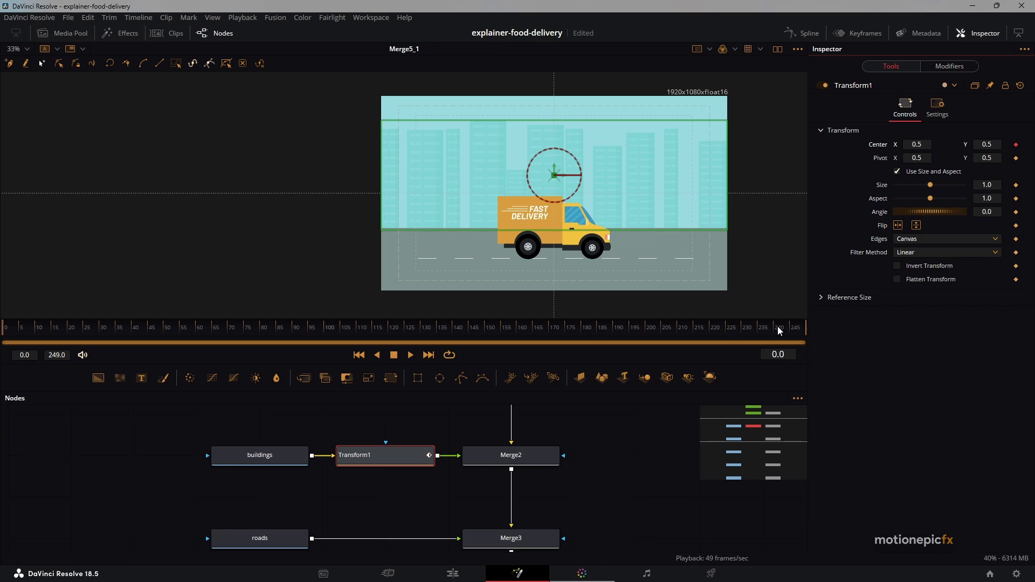
key("End")
left_click_drag(918, 145, 836, 144)
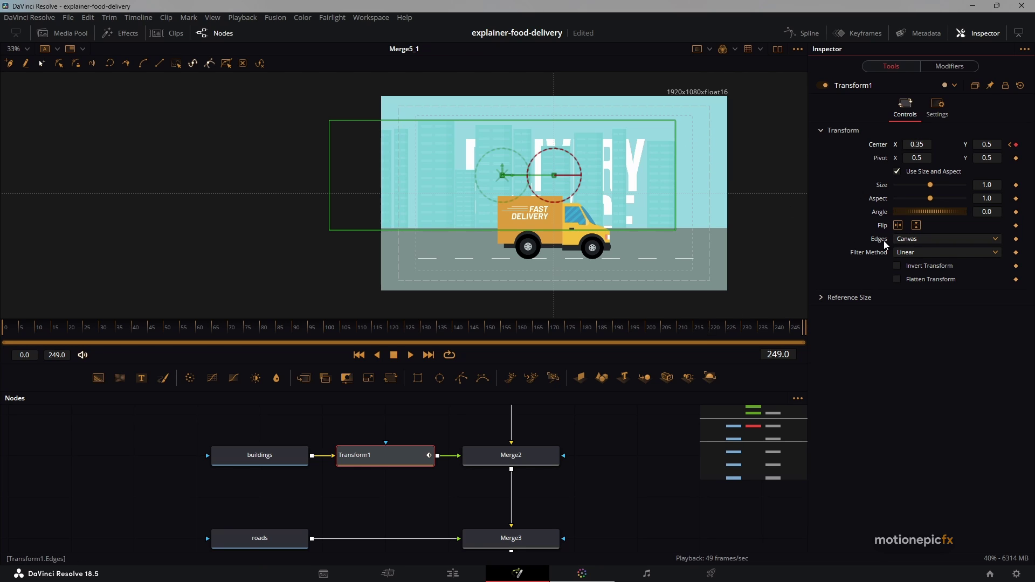
Set the buildings transform's edges to Wrap and play the animation from the first frame
left_click(905, 240)
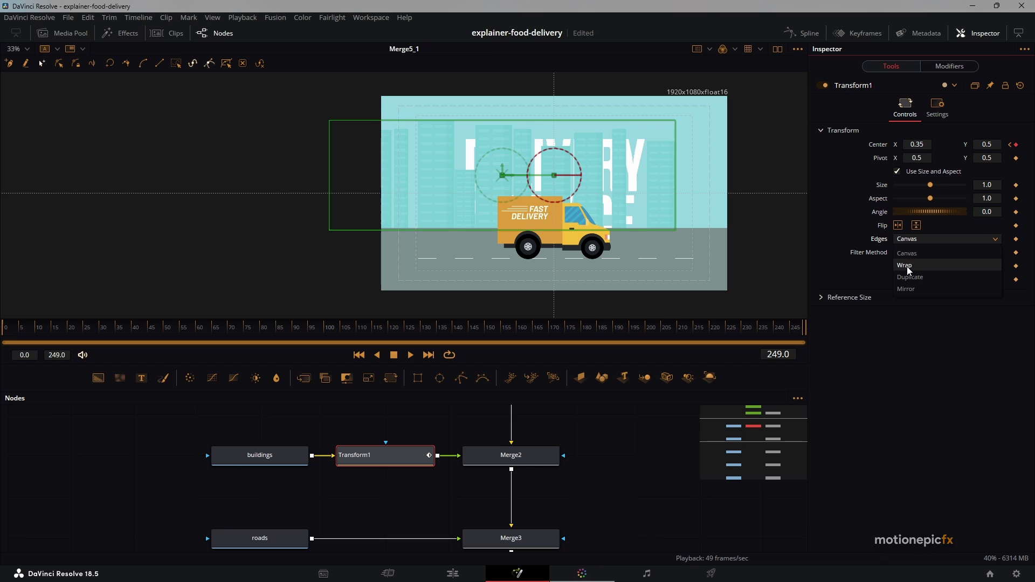
left_click(908, 266)
left_click(359, 354)
left_click(619, 458)
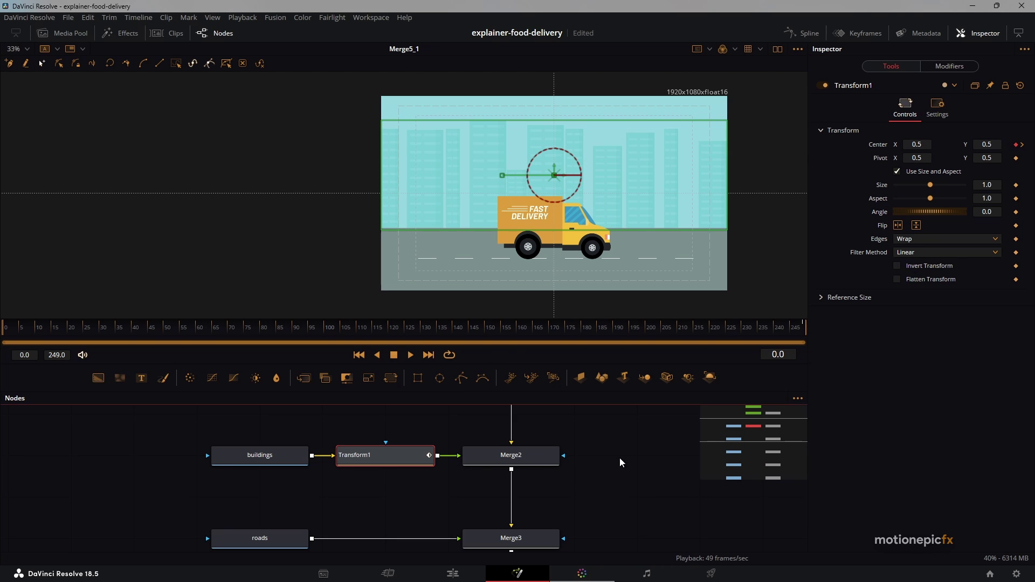
key("space")
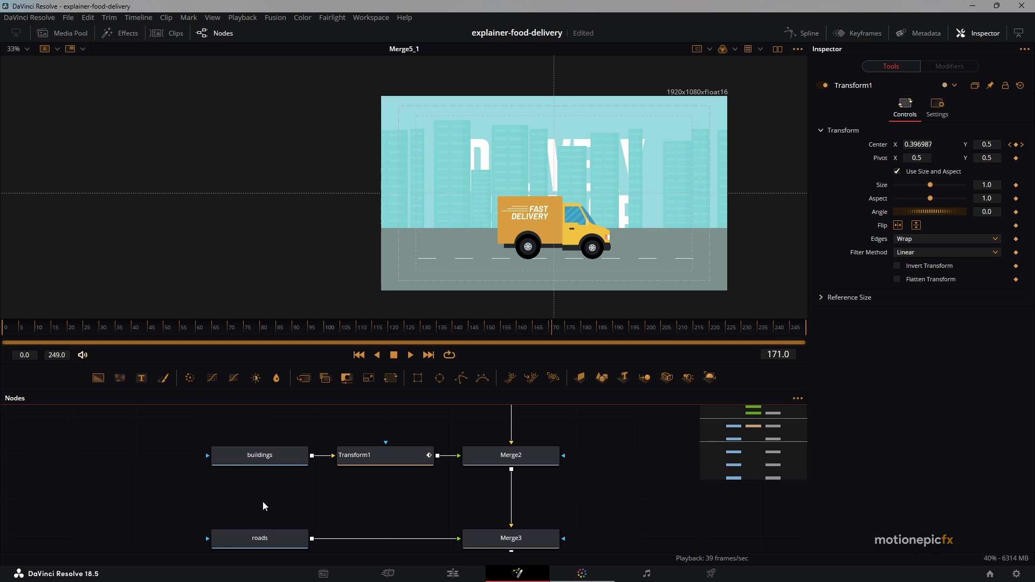
Insert a Transform (Xf) node between the roads node and Merge3
left_click(255, 538)
key("shift+space")
type("xf")
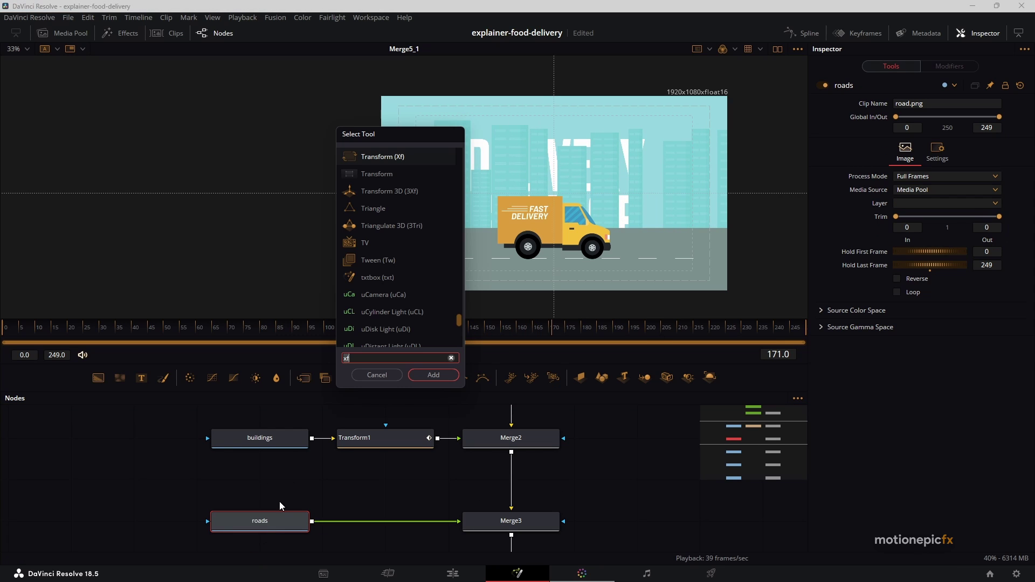
key("Return")
Keyframe the roads transform's centre X from 0.5 at frame 0 to -0.502 at frame 249
left_click(359, 356)
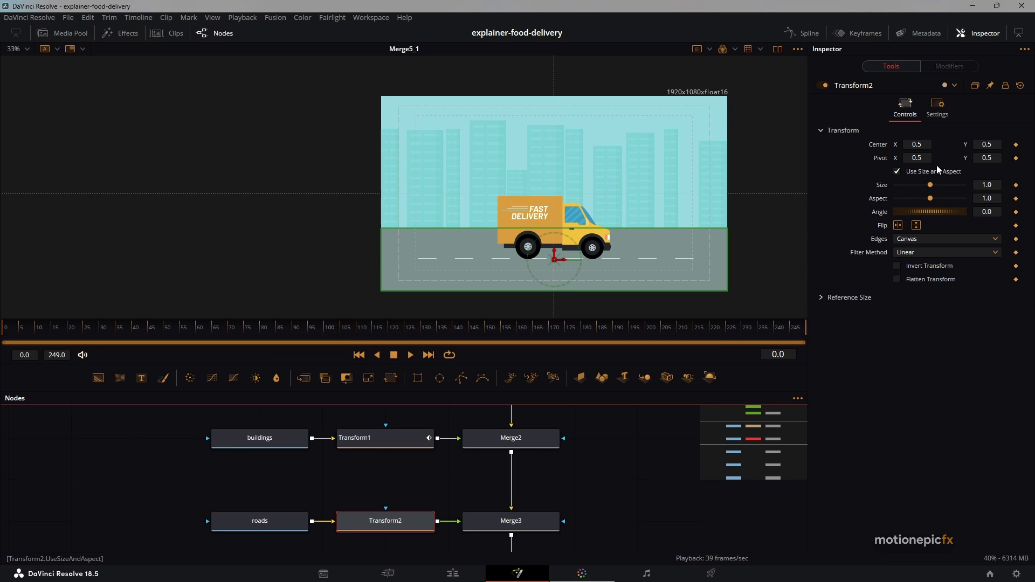
left_click(1017, 145)
left_click(805, 330)
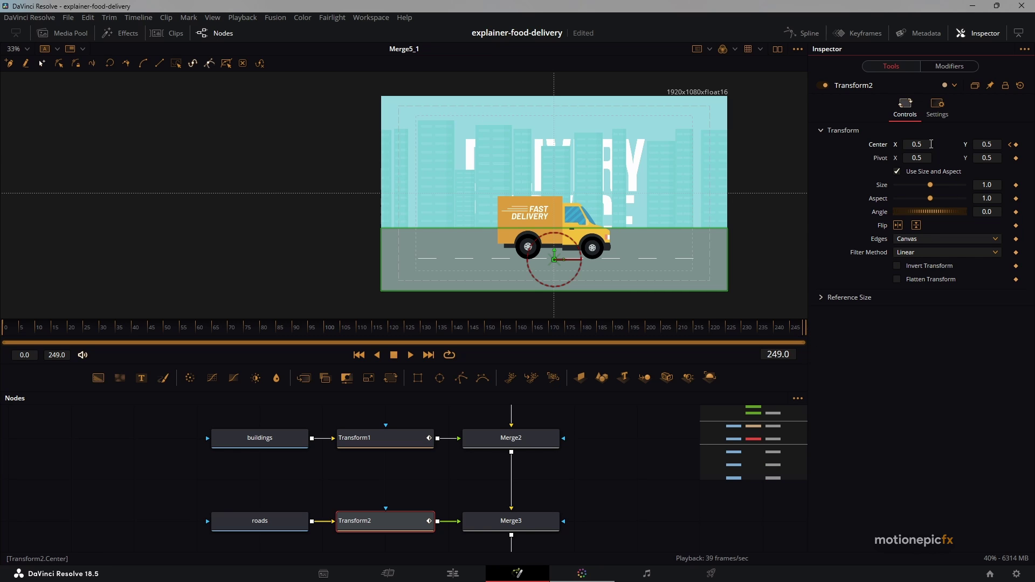
left_click_drag(931, 145, 686, 145)
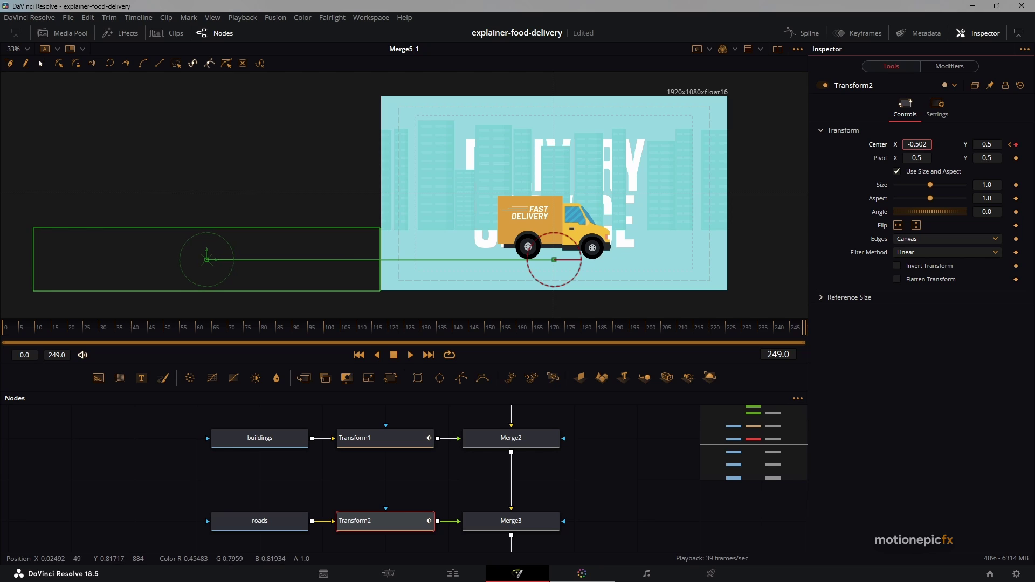
Set the roads transform's edges to Wrap and play the animation from the first frame
left_click(917, 239)
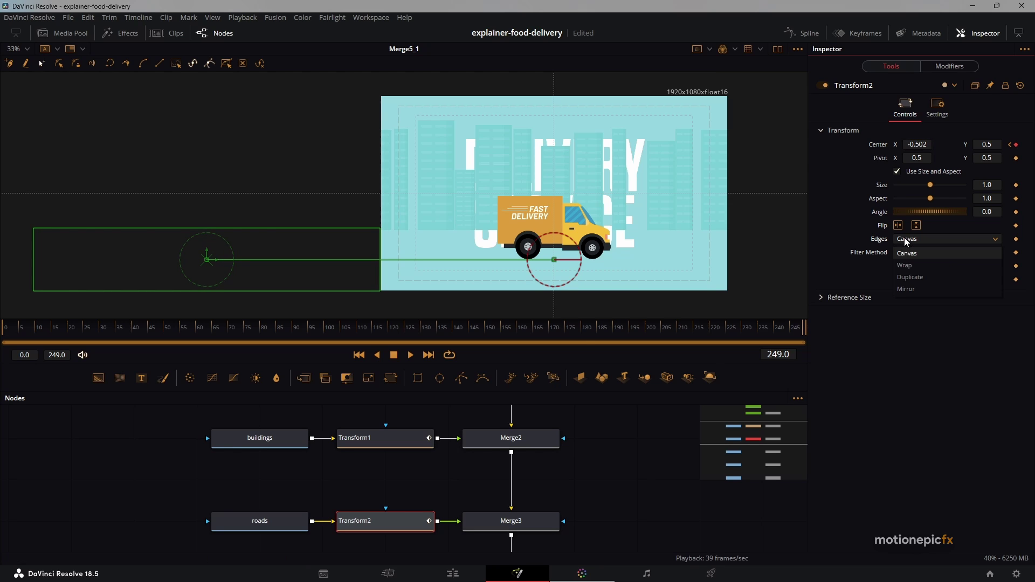
left_click(911, 264)
left_click(359, 355)
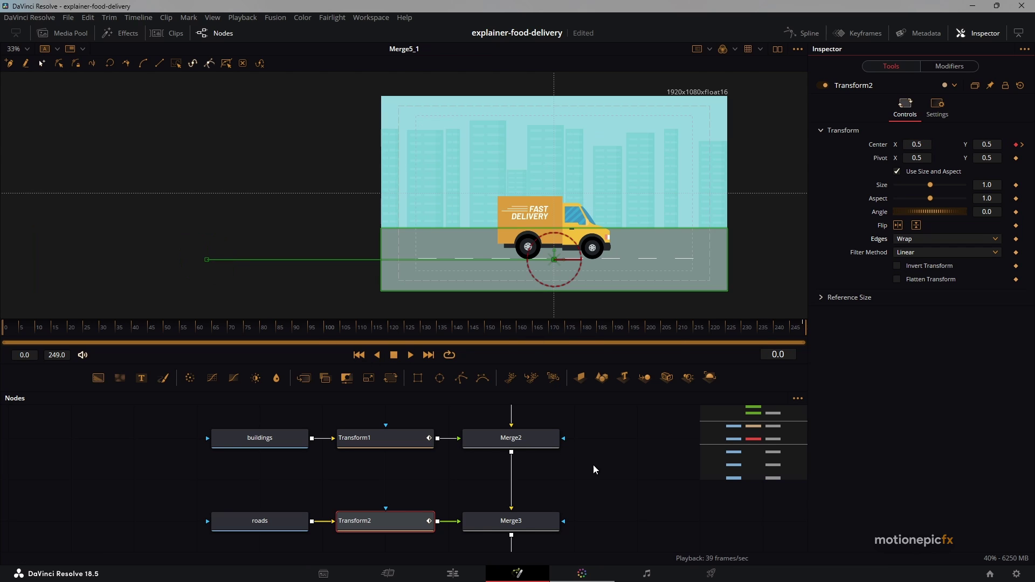
left_click(593, 465)
key("space")
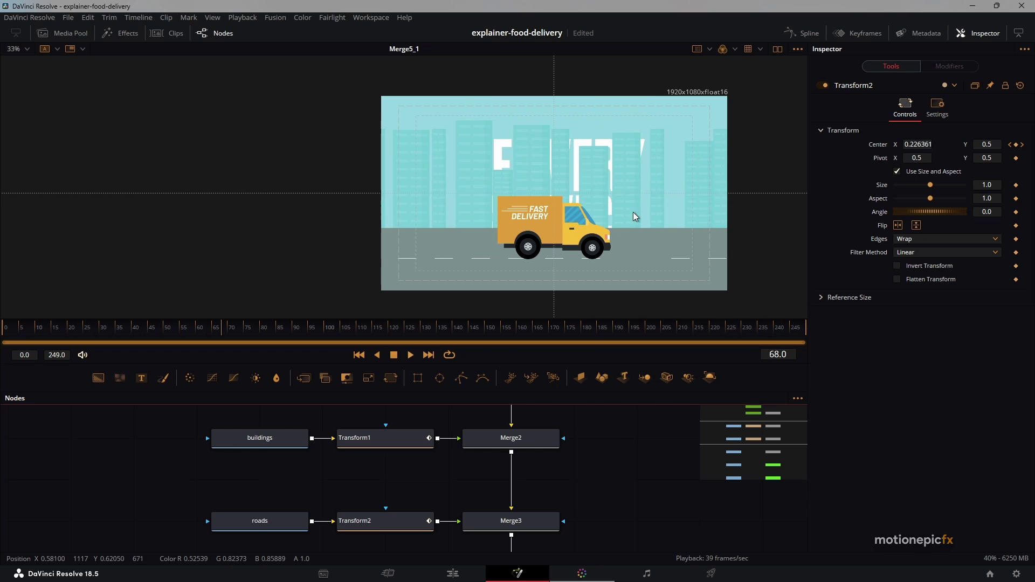
Speed up the road by setting its transform's centre X to -1.429 at frame 249, and play it back from the start
key("End")
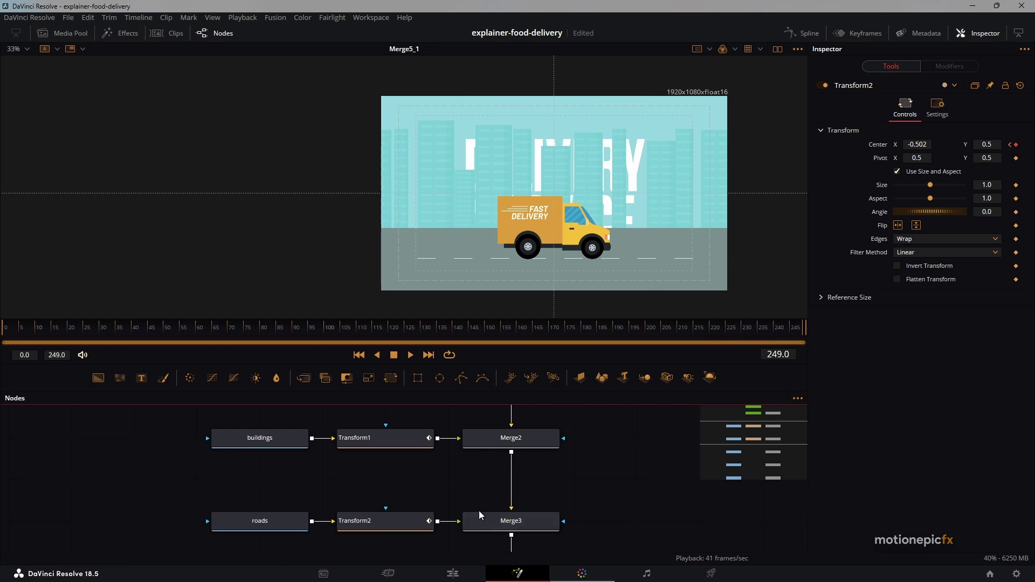
left_click(372, 521)
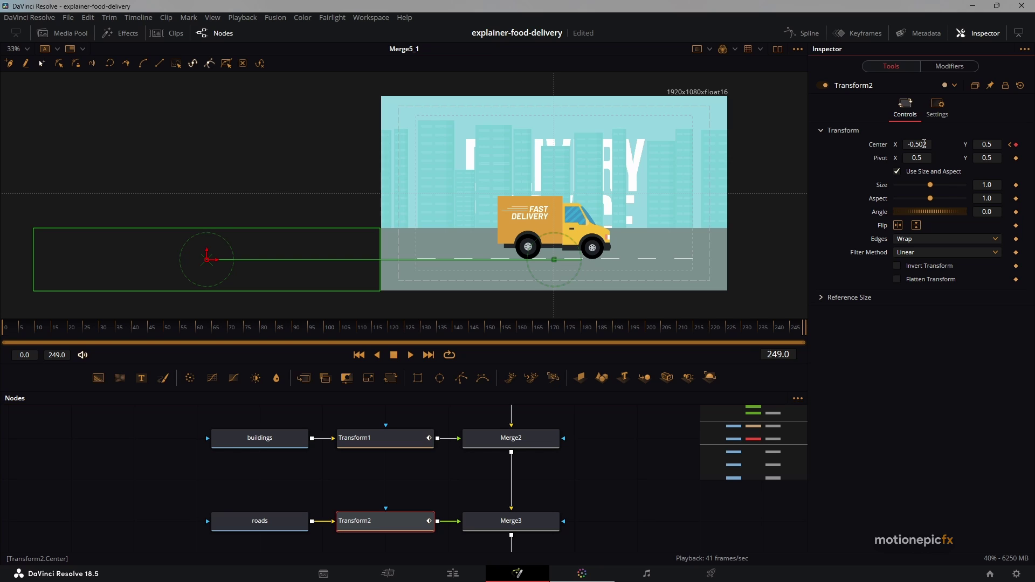
left_click_drag(923, 144, 833, 145)
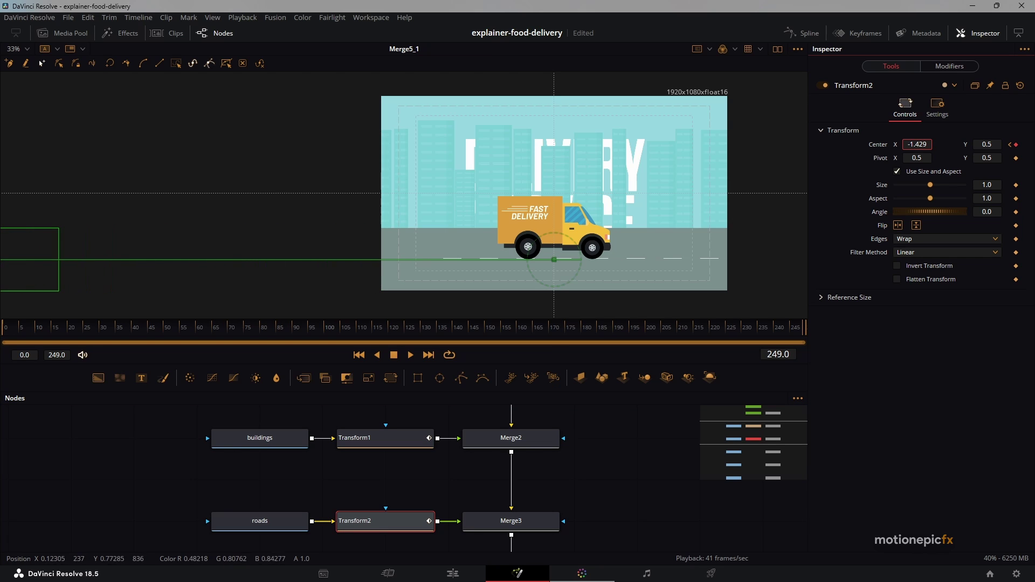
left_click(359, 356)
left_click(633, 477)
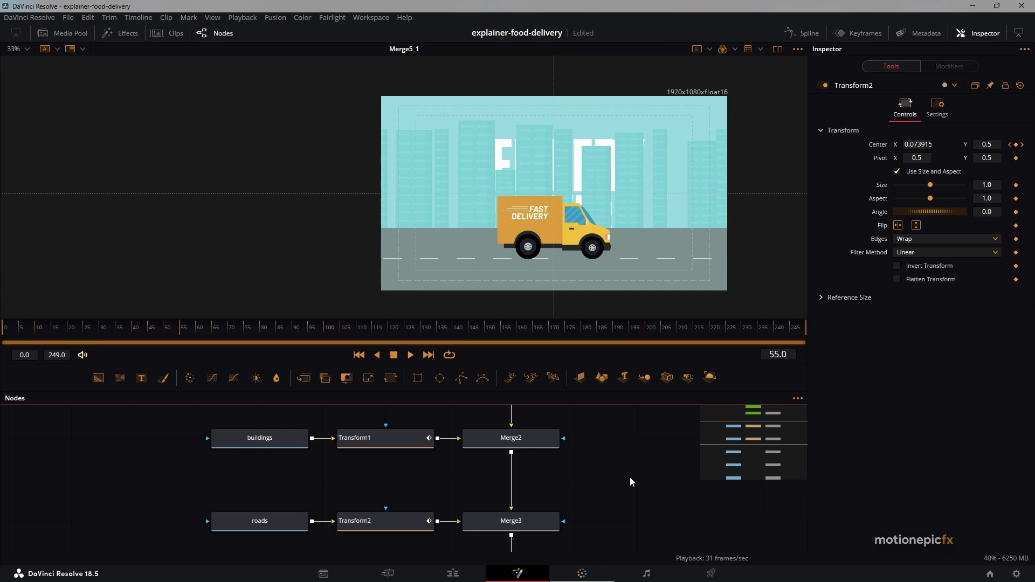
Insert a Transform (Xf) node between the tyre_L node and Merge5
scroll(607, 464, "down", 4)
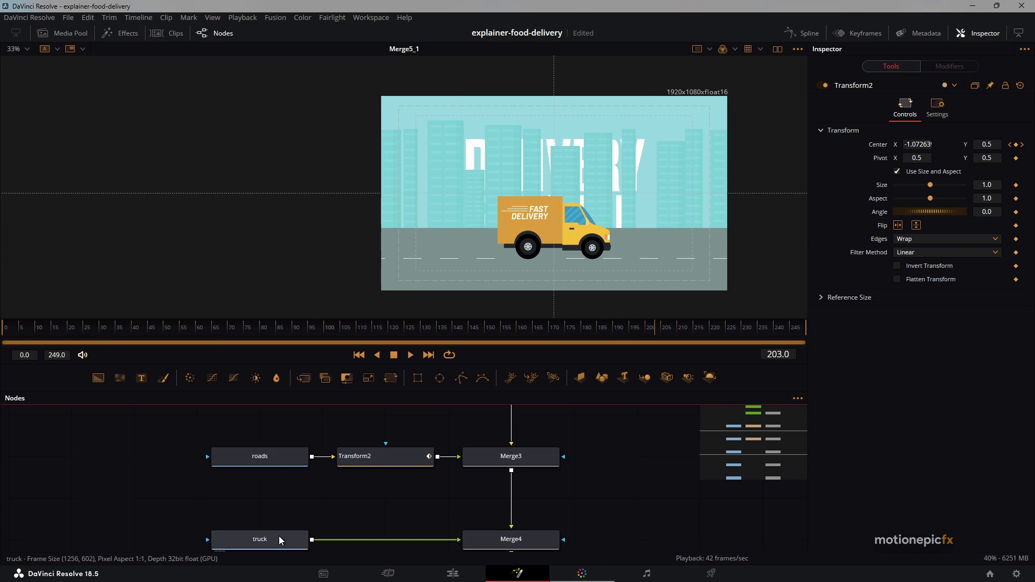
scroll(323, 507, "down", 1)
scroll(383, 477, "down", 1)
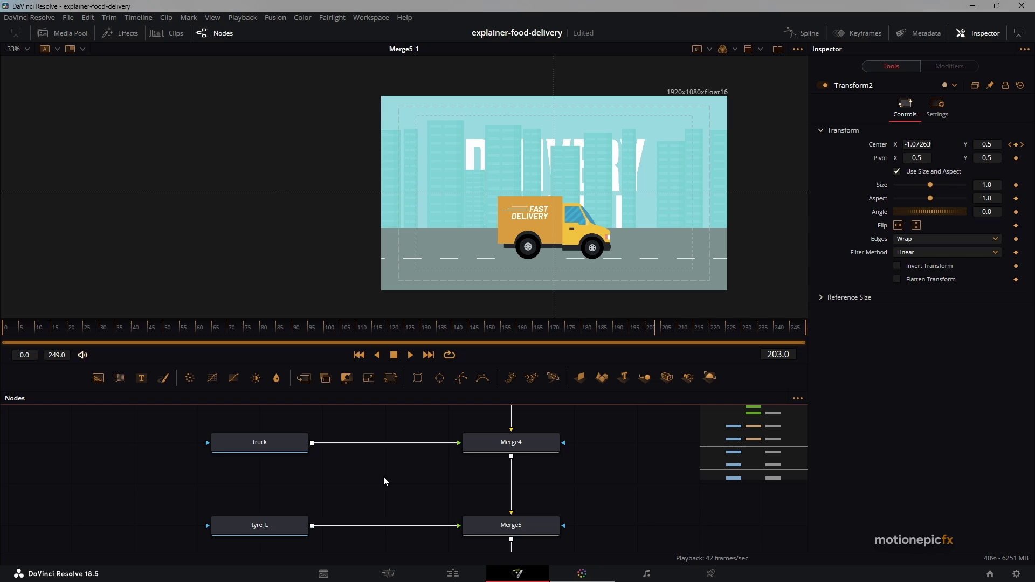
left_click(271, 441)
scroll(273, 514, "down", 1)
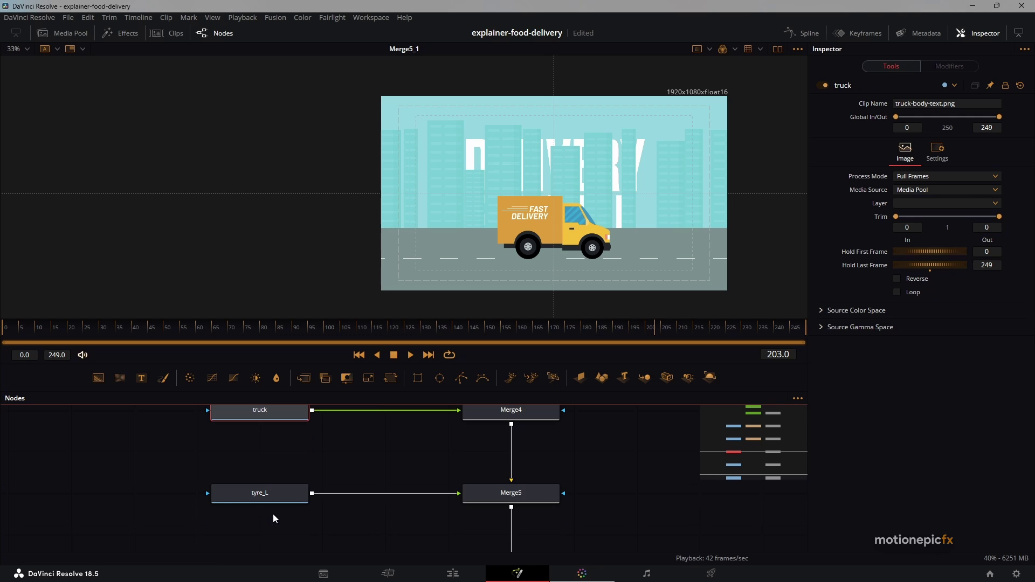
left_click(274, 500)
key("shift+space")
type("xf")
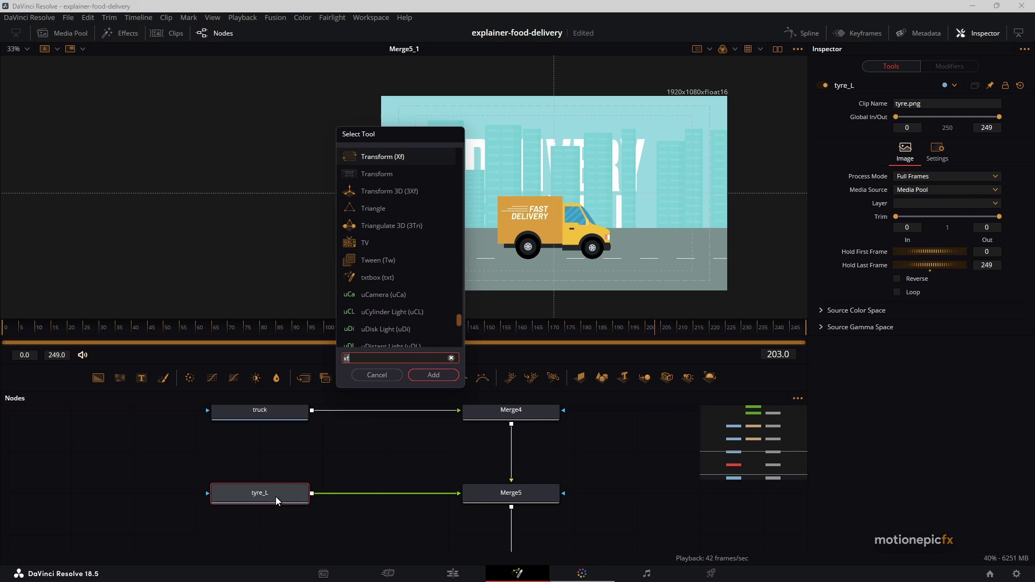
left_click(434, 375)
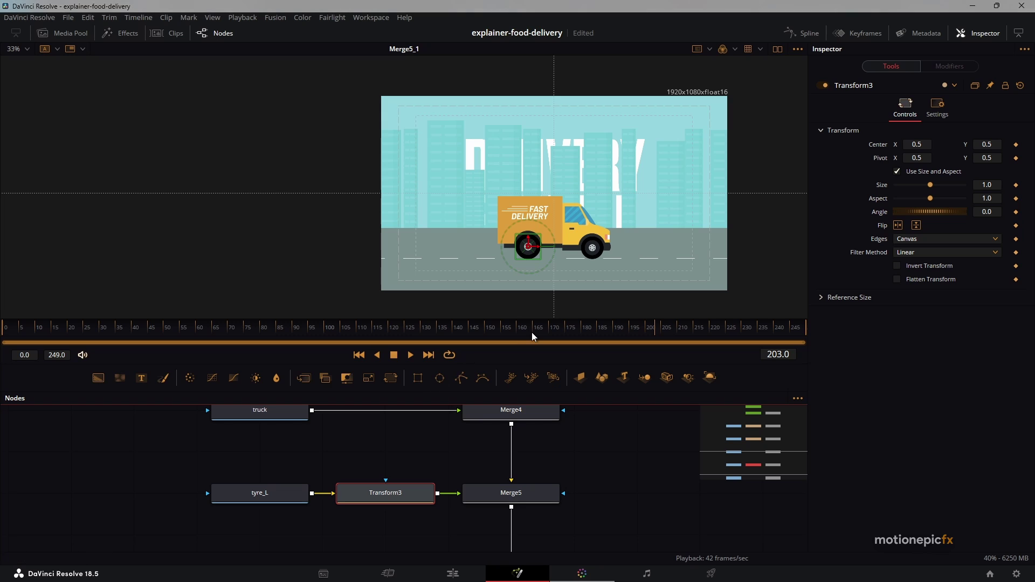
scroll(529, 267, "up", 4)
scroll(520, 187, "up", 2)
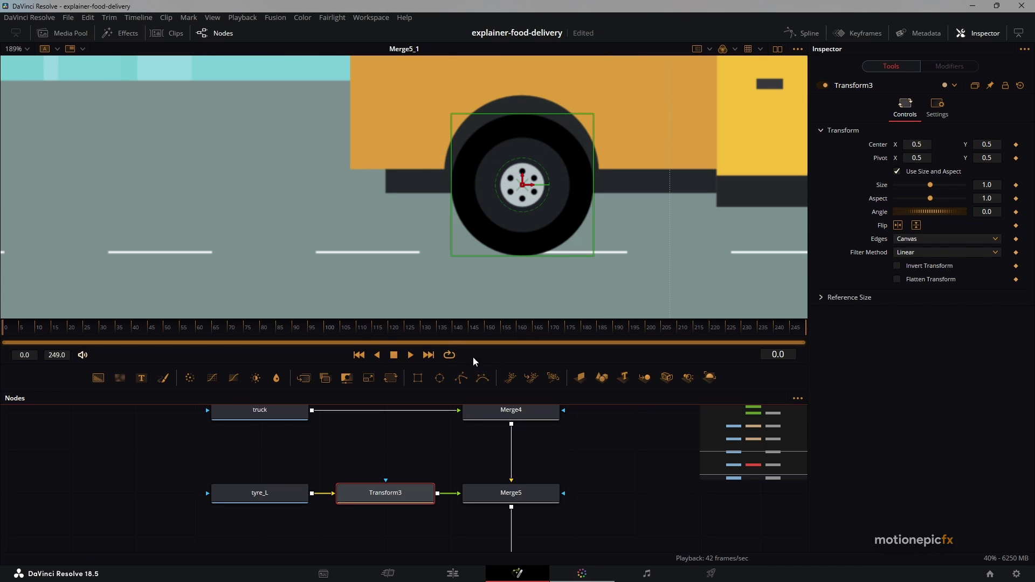
Keyframe the tyre_L transform's angle from 0 at frame 0 to 1000 at frame 249, and play it back from the start
left_click(1017, 212)
left_click_drag(795, 332, 876, 320)
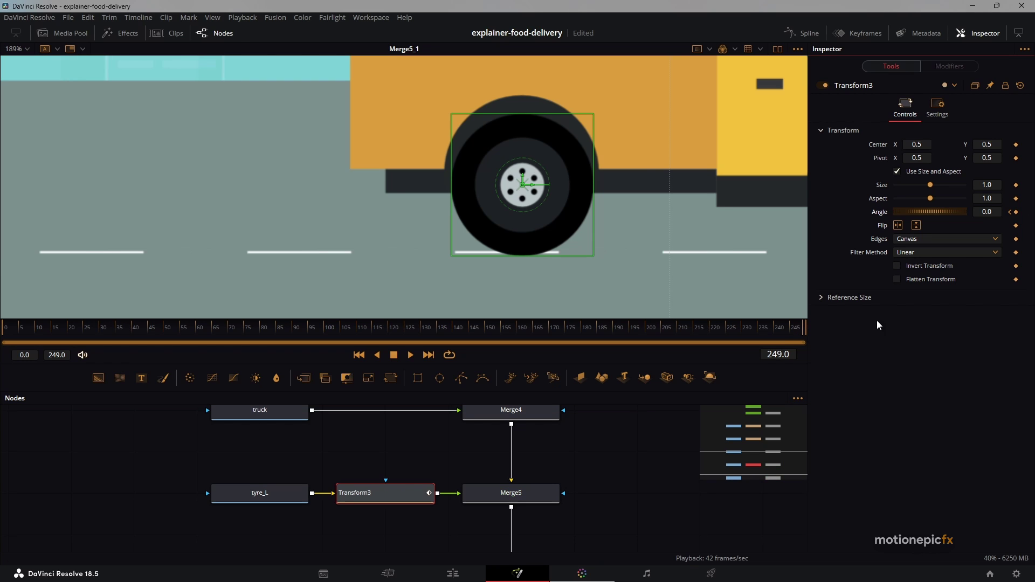
left_click_drag(934, 209, 977, 211)
left_click(982, 211)
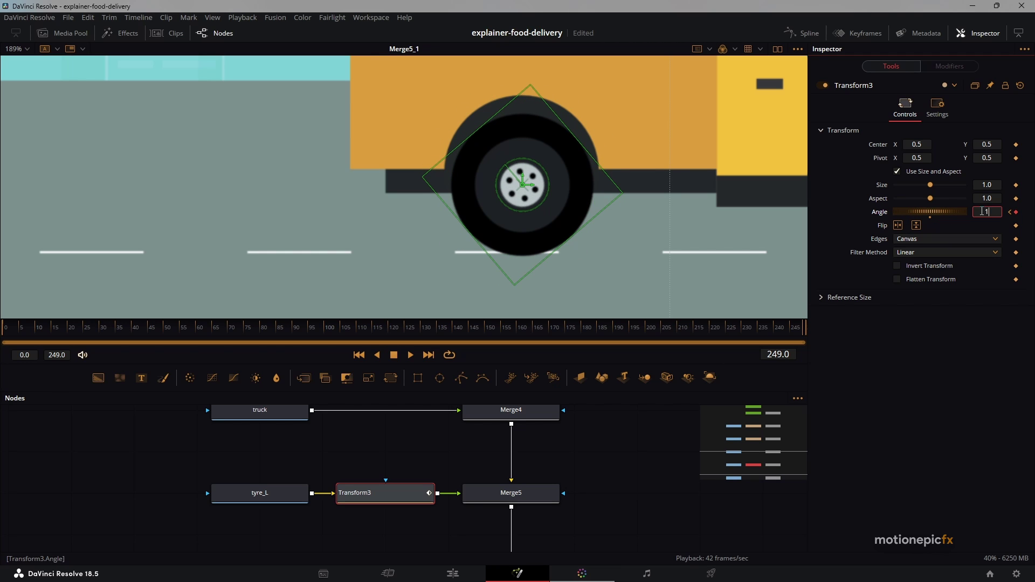
key("Tab")
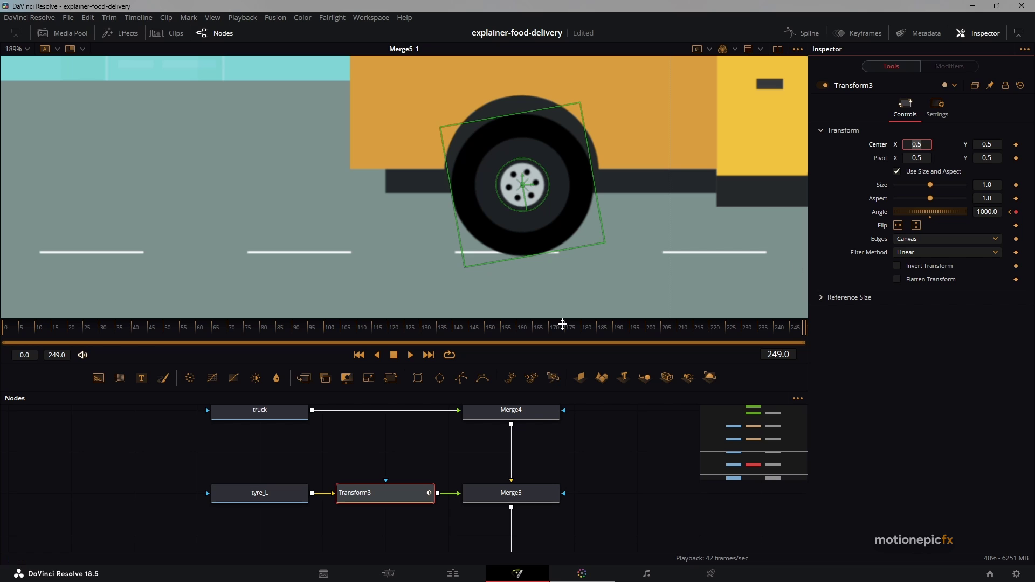
left_click(364, 357)
scroll(522, 235, "down", 2)
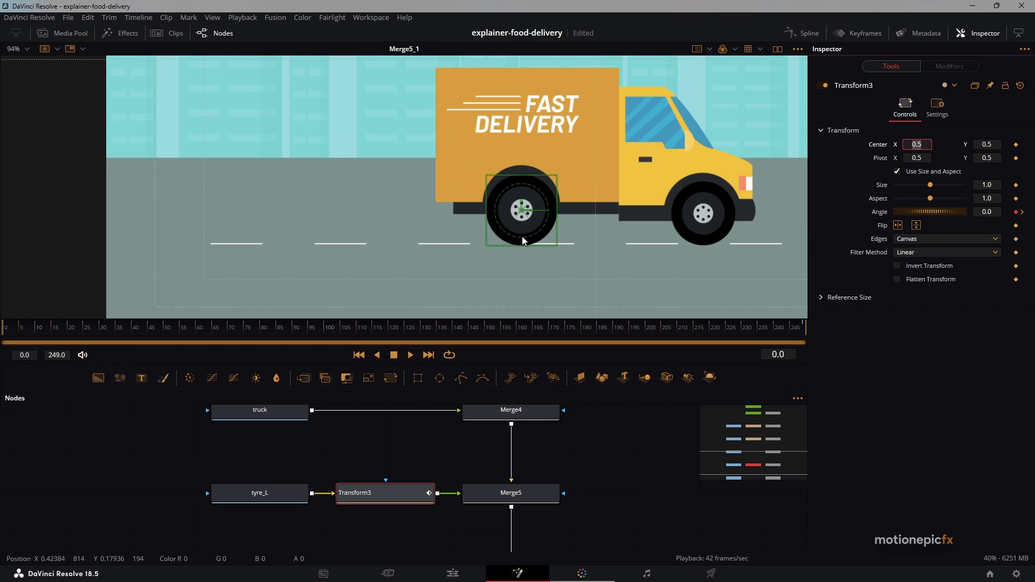
key("space")
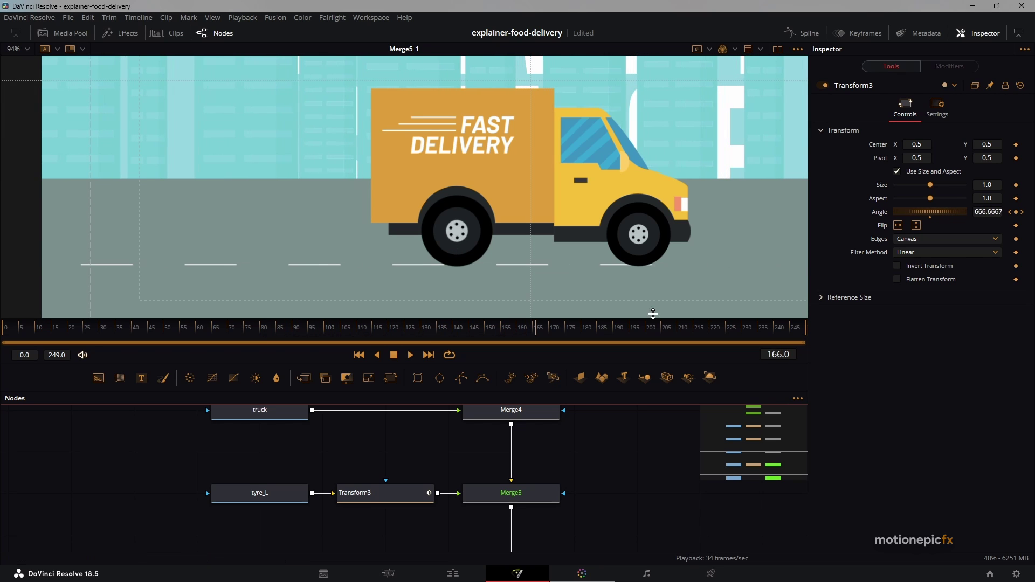
left_click(803, 327)
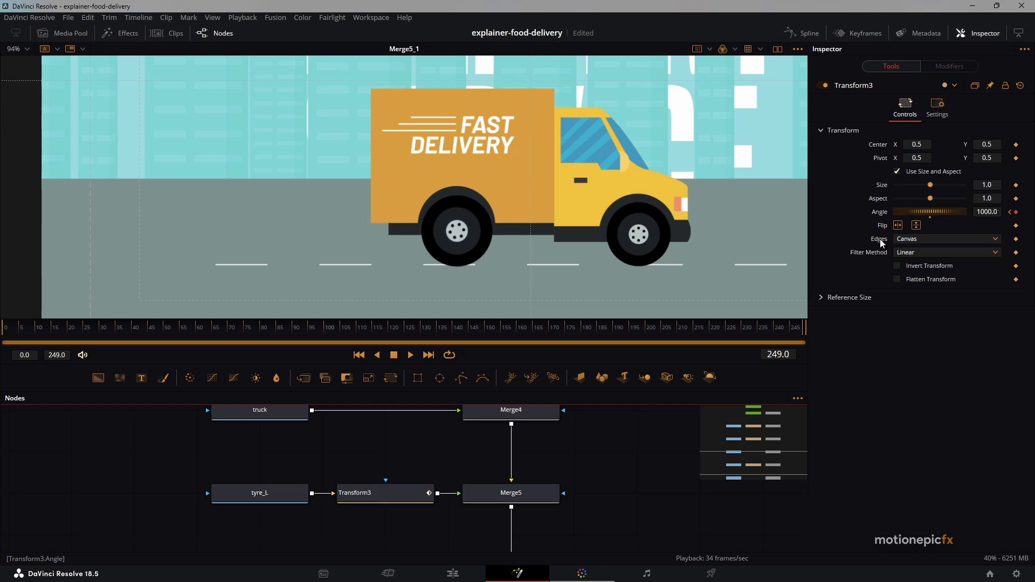
Copy the animated tyre_L transform and paste it between the tyre_R node and Merge5_1
scroll(410, 448, "down", 2)
left_click(364, 461)
scroll(313, 507, "down", 2)
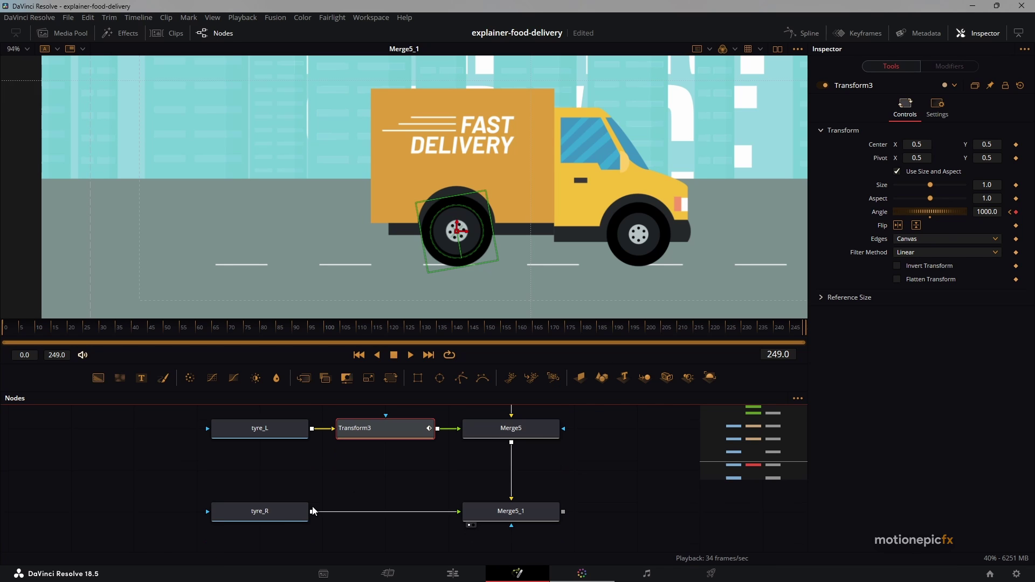
left_click(267, 516)
key("ctrl+v")
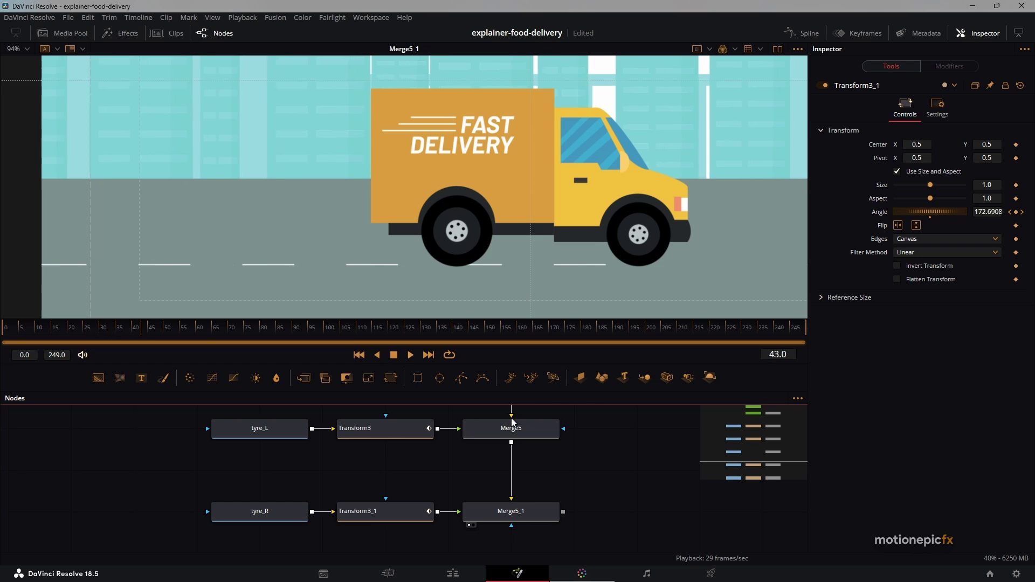
Modify the tyre_L transform's center with Perturb and play the animation with the modifier's controls open
scroll(415, 520, "up", 3)
left_click(388, 474)
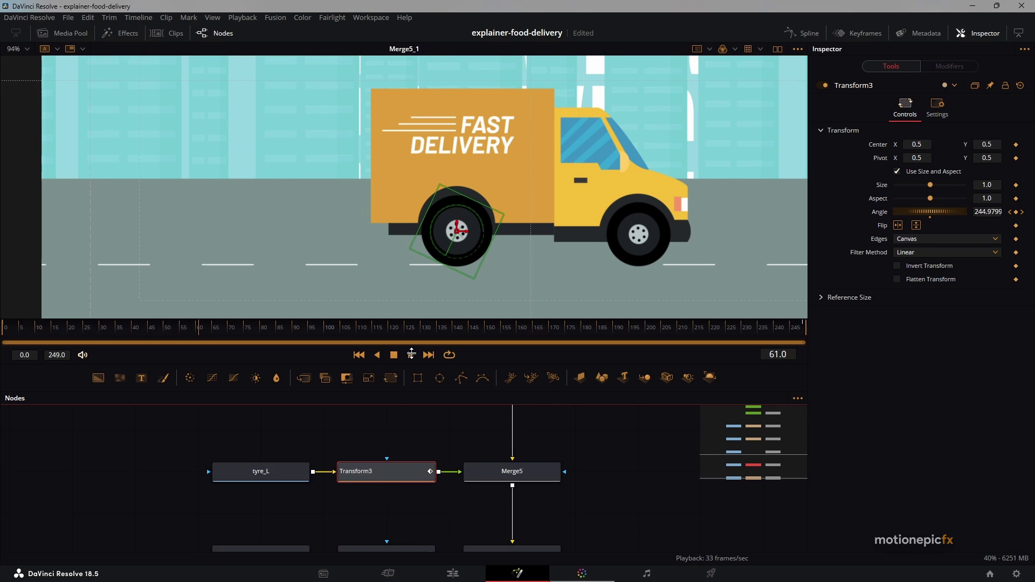
scroll(457, 232, "up", 5)
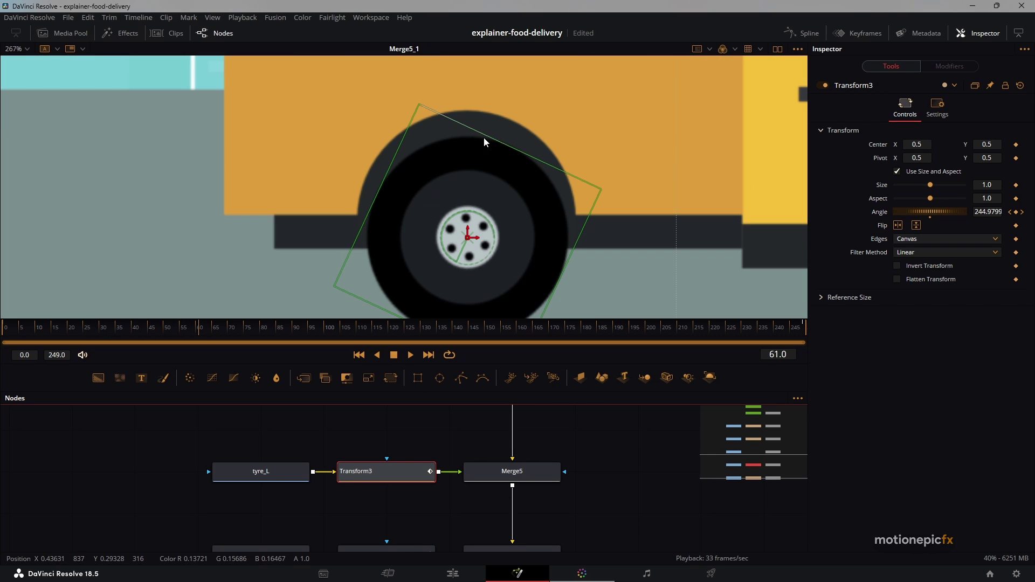
scroll(536, 235, "down", 2)
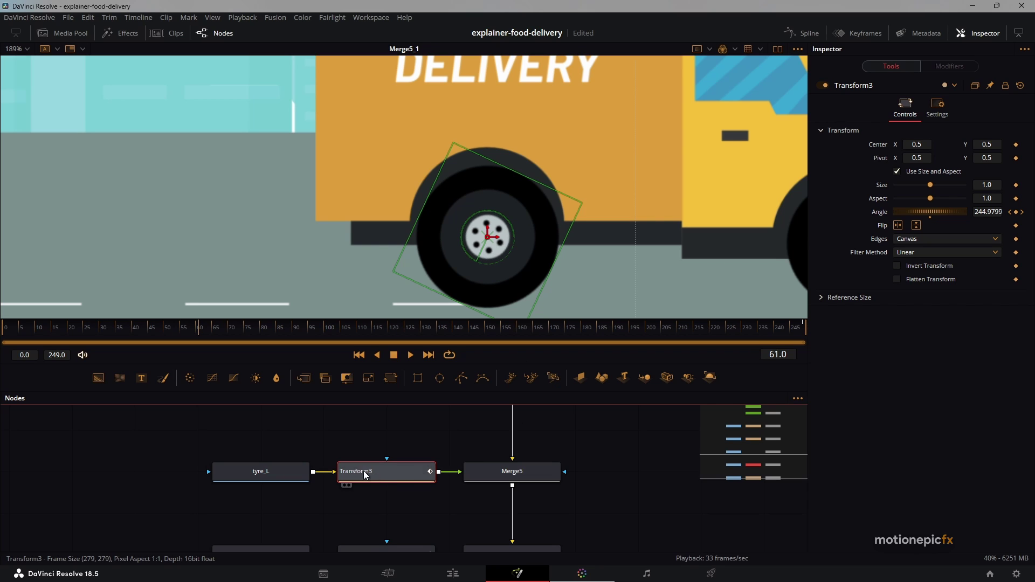
left_click(266, 478)
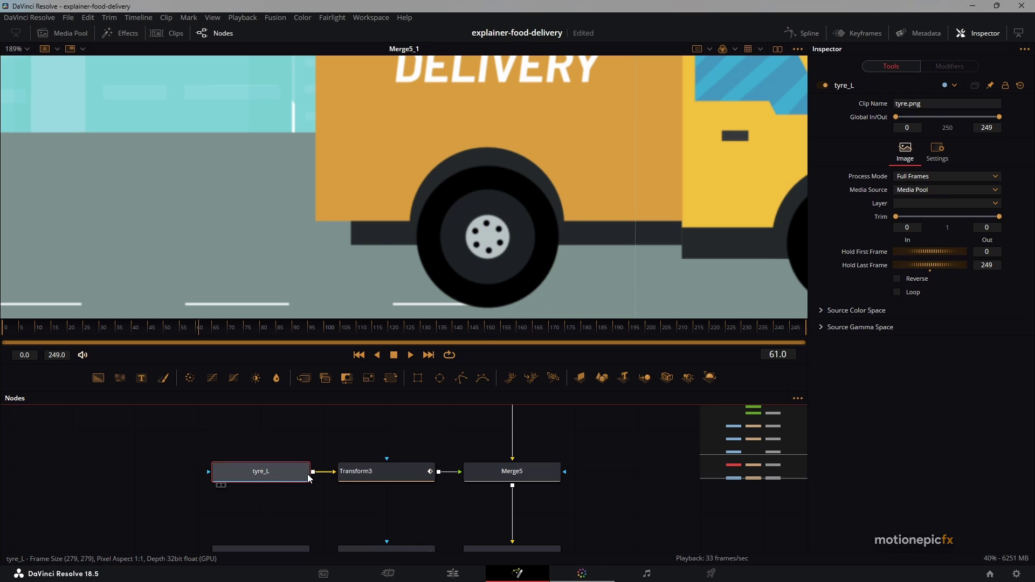
left_click(386, 474)
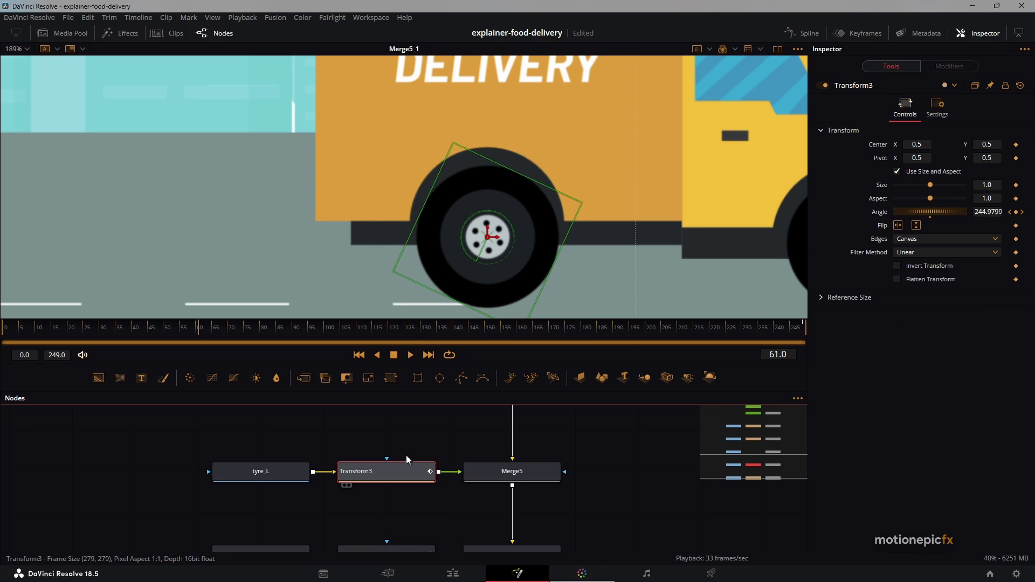
right_click(885, 149)
mouse_move(914, 188)
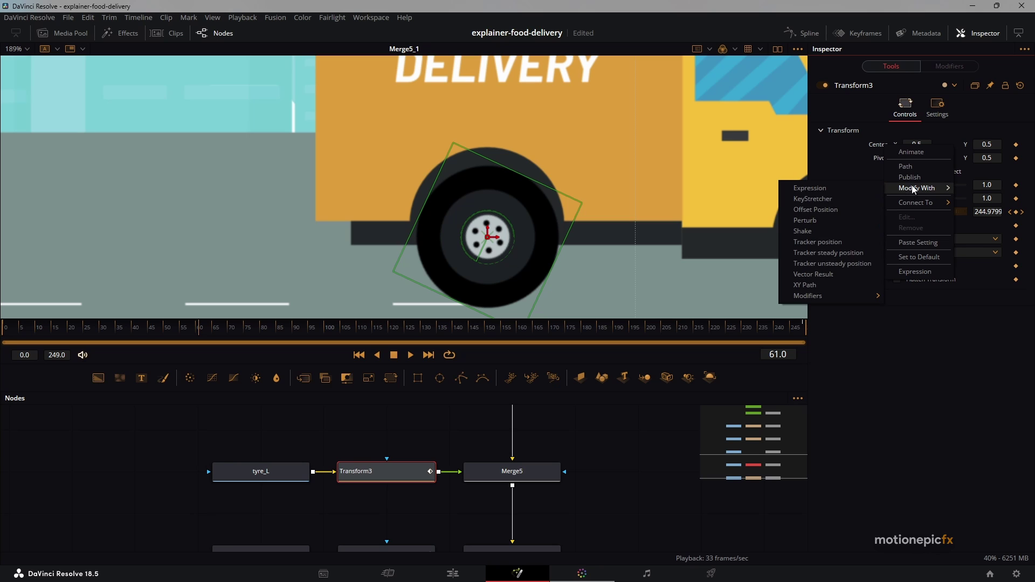
left_click(820, 221)
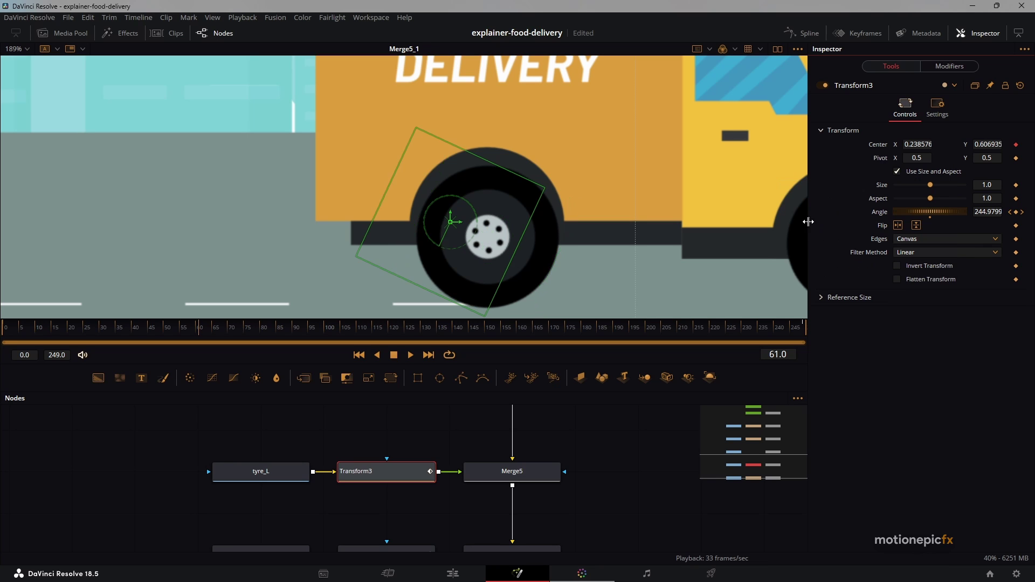
left_click(949, 67)
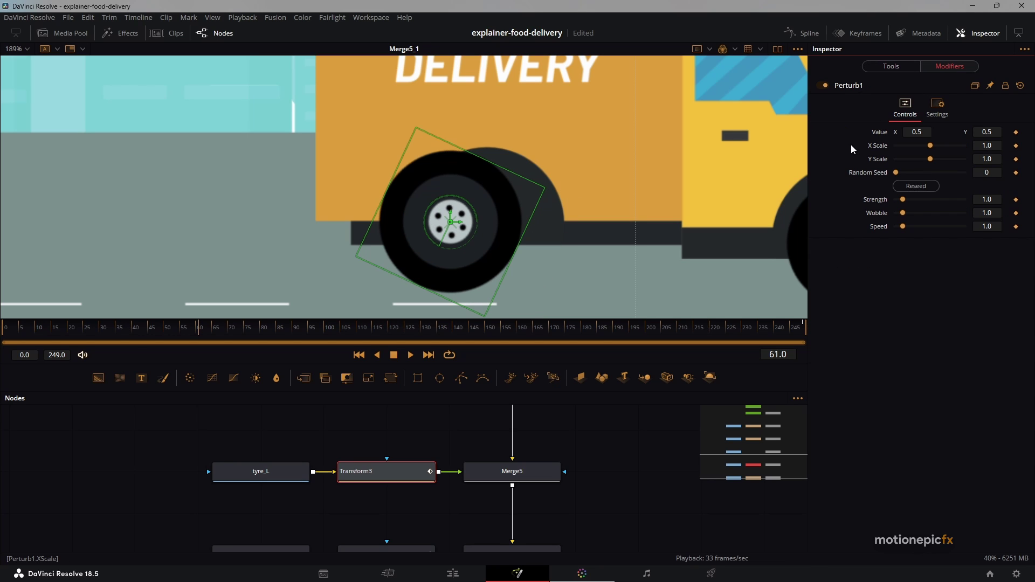
scroll(542, 232, "down", 5)
key("space")
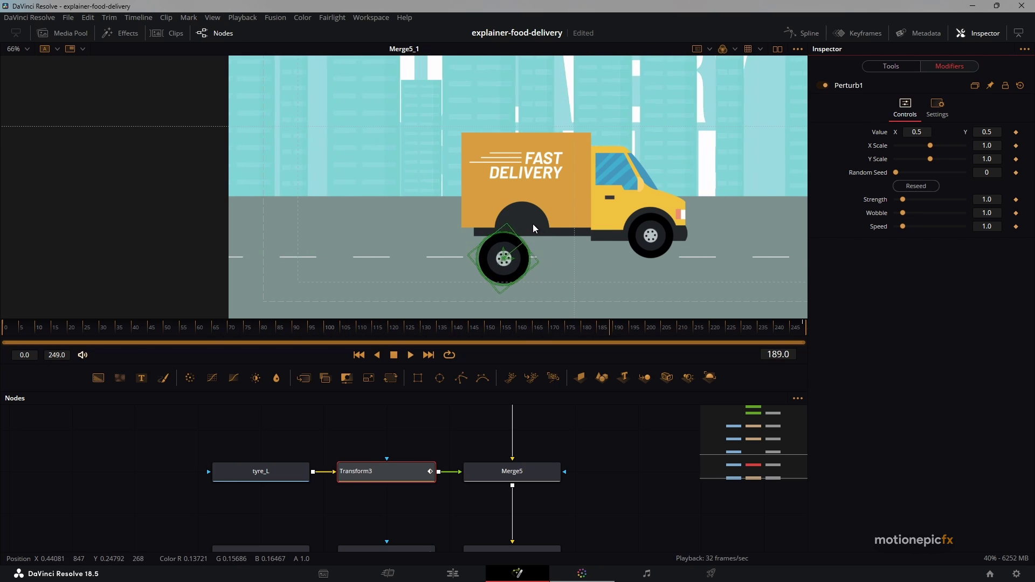
Limit the rear tyre's Perturb movement by setting its X Scale to 0.0 and Y Scale to 0.02
left_click_drag(930, 146, 857, 154)
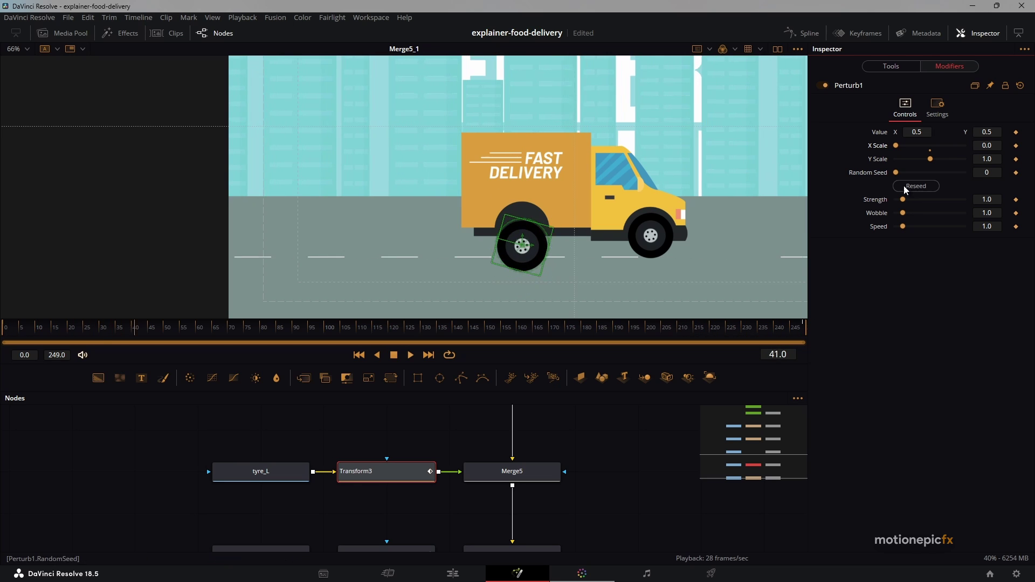
left_click_drag(930, 159, 898, 160)
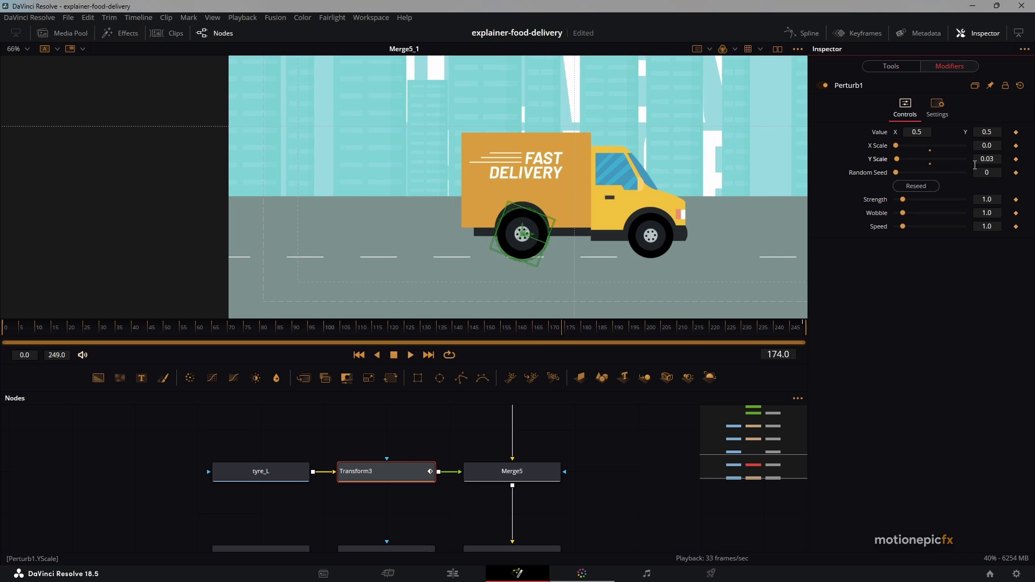
left_click(995, 159)
key("BackSpace")
type("2")
key("Tab")
Raise the rear tyre's Perturb speed to 10.0 and review the tyre's bounce during playback
scroll(527, 232, "up", 8)
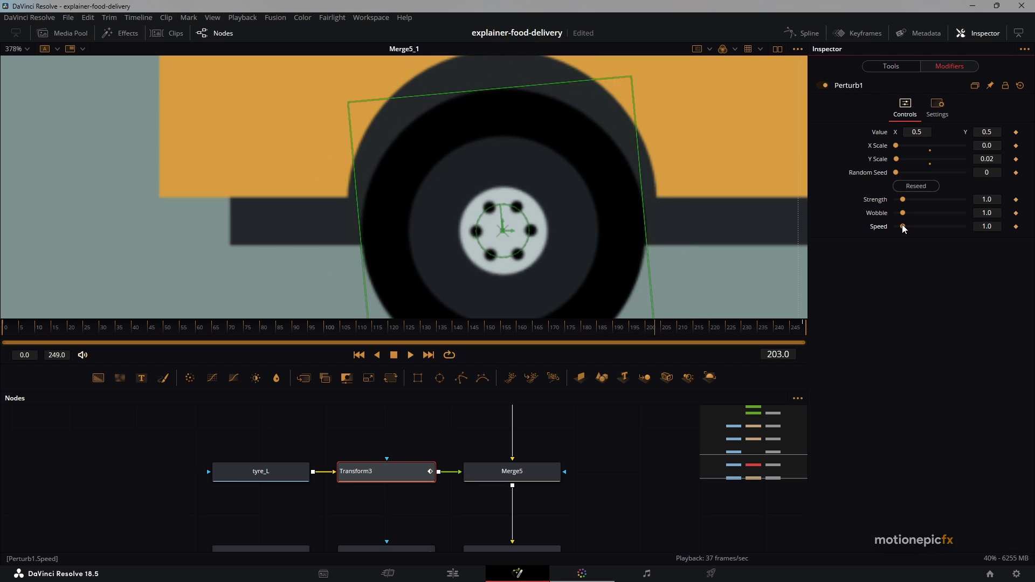
left_click_drag(902, 224, 1023, 236)
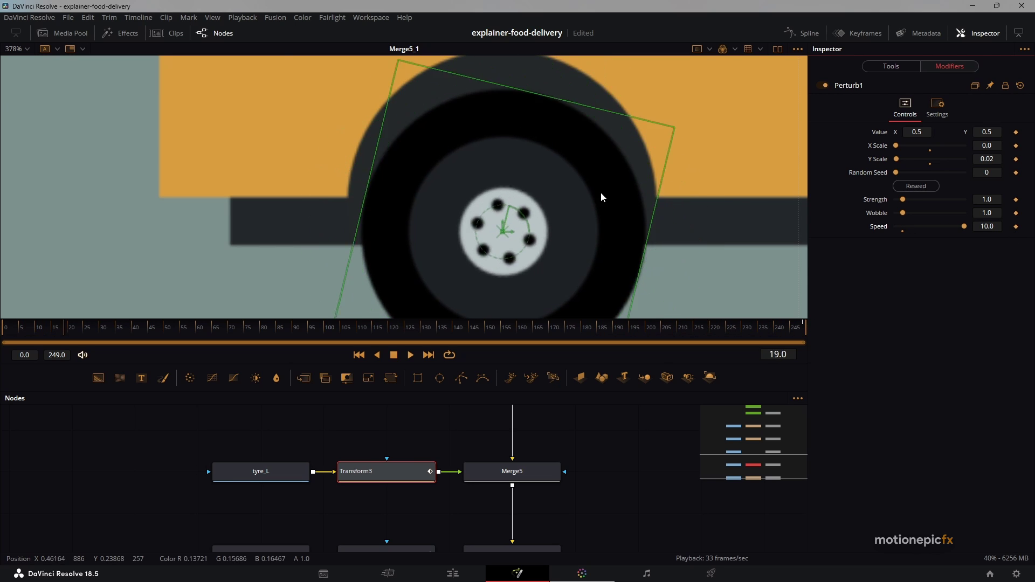
scroll(601, 192, "down", 2)
left_click(571, 181)
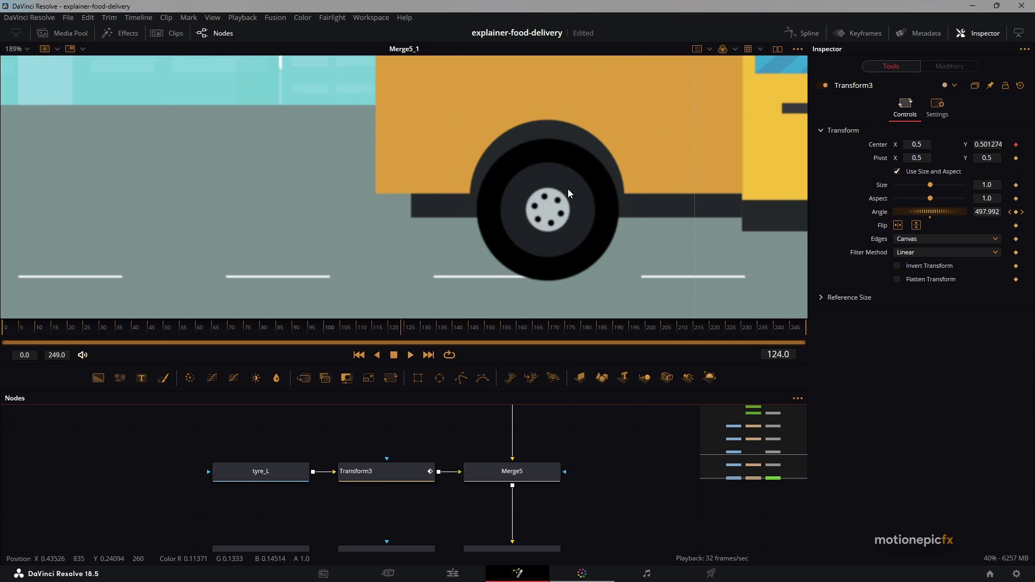
scroll(539, 176, "up", 1)
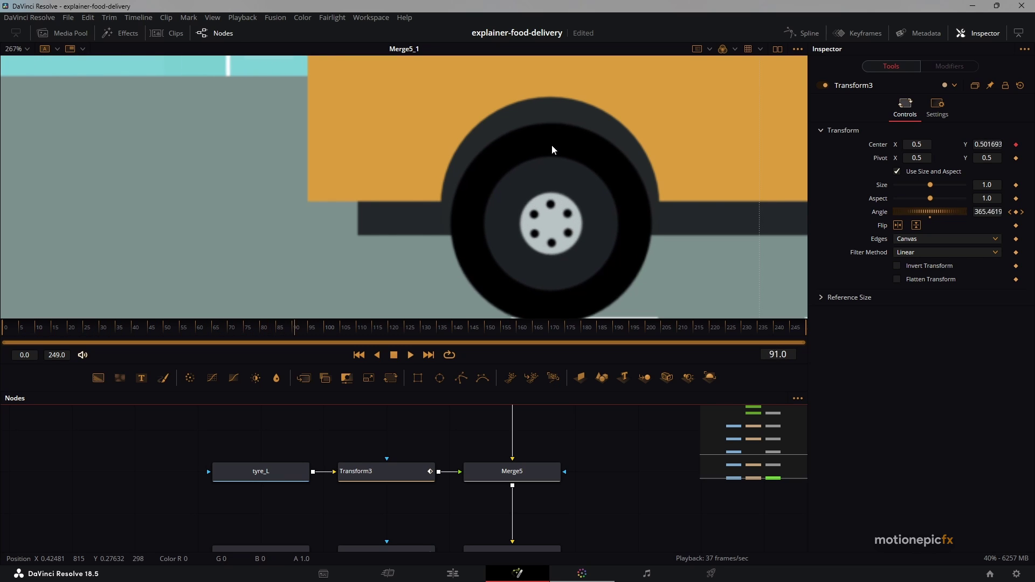
scroll(552, 145, "down", 3)
scroll(568, 157, "up", 2)
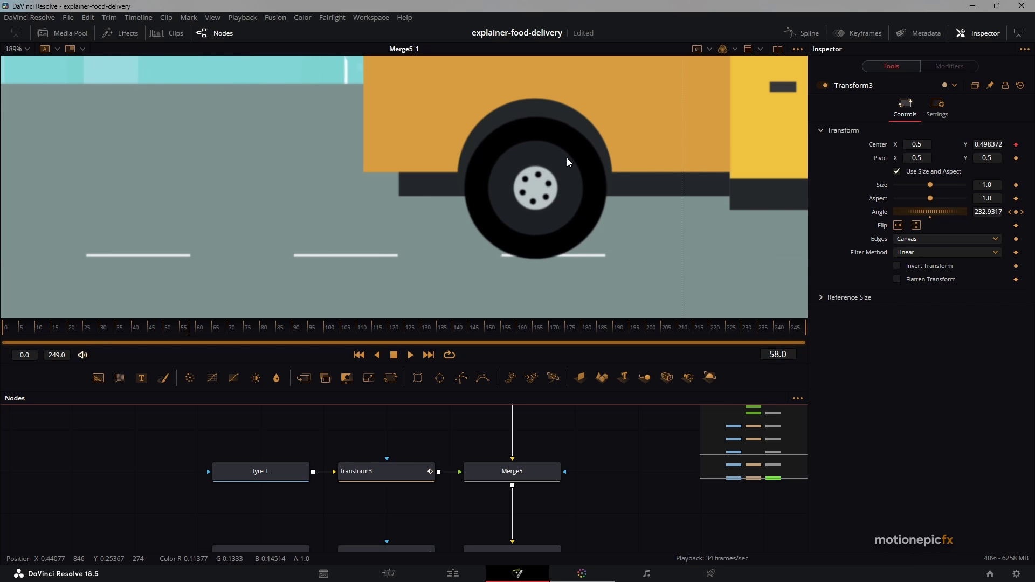
scroll(506, 164, "down", 2)
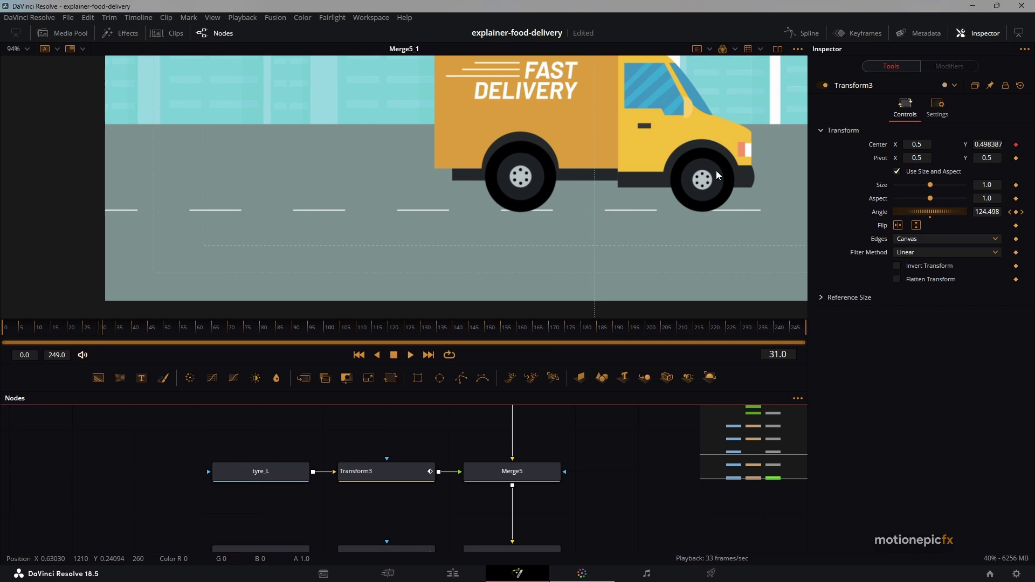
Try connecting the tyre_R transform's center to the Perturb1 value and play the animation from the start
scroll(379, 503, "down", 2)
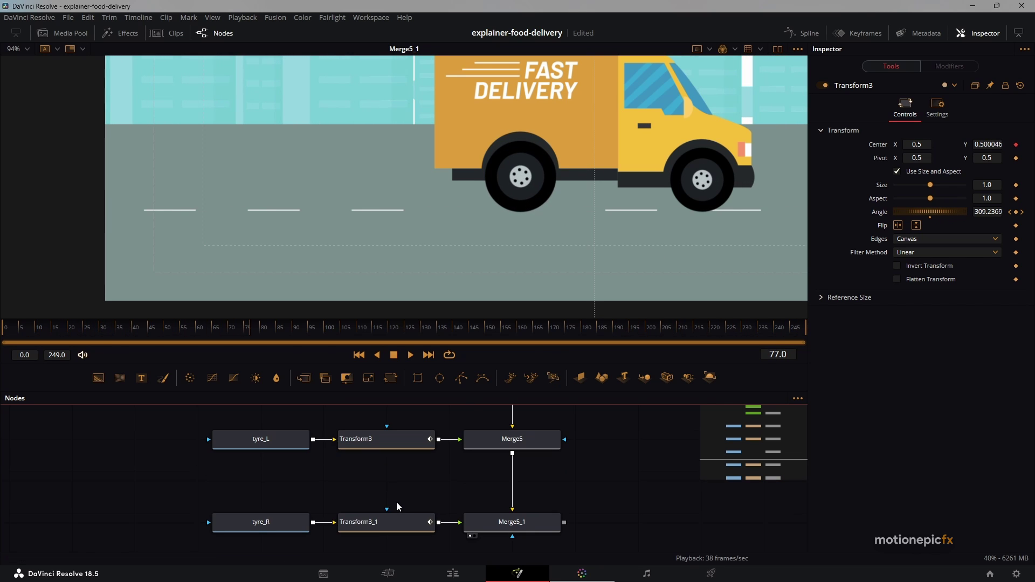
left_click(389, 525)
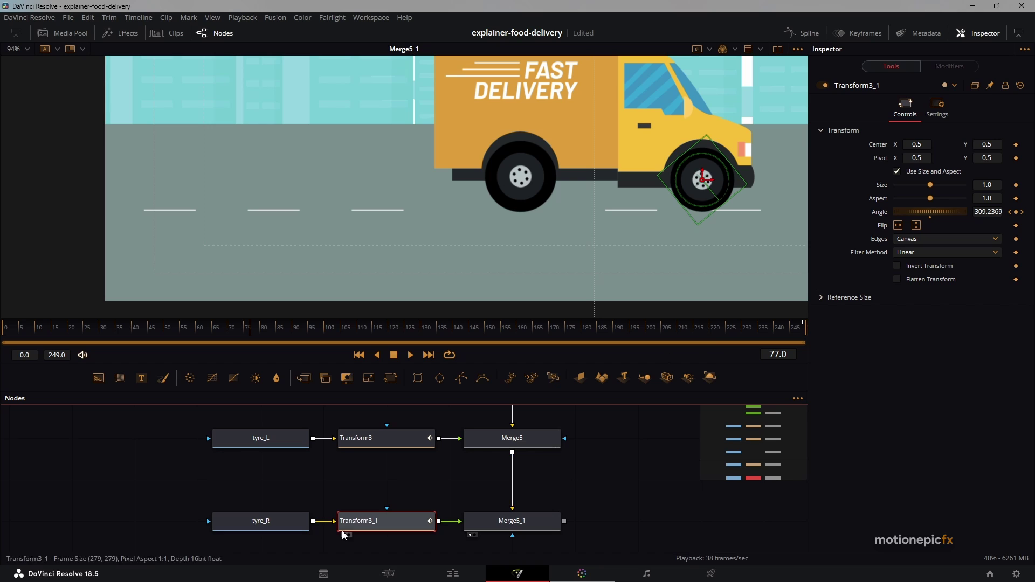
right_click(882, 148)
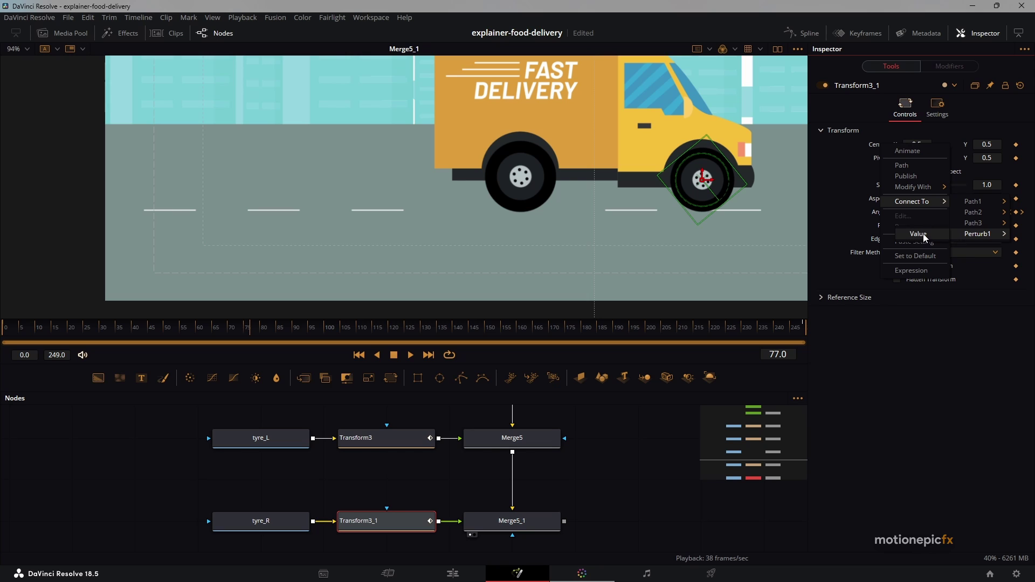
left_click(923, 235)
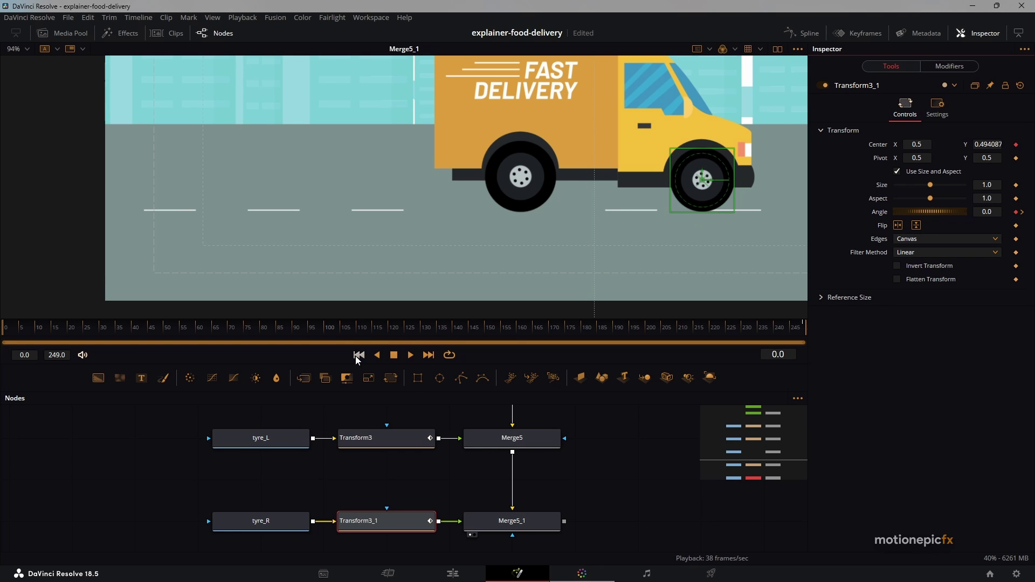
left_click(595, 464)
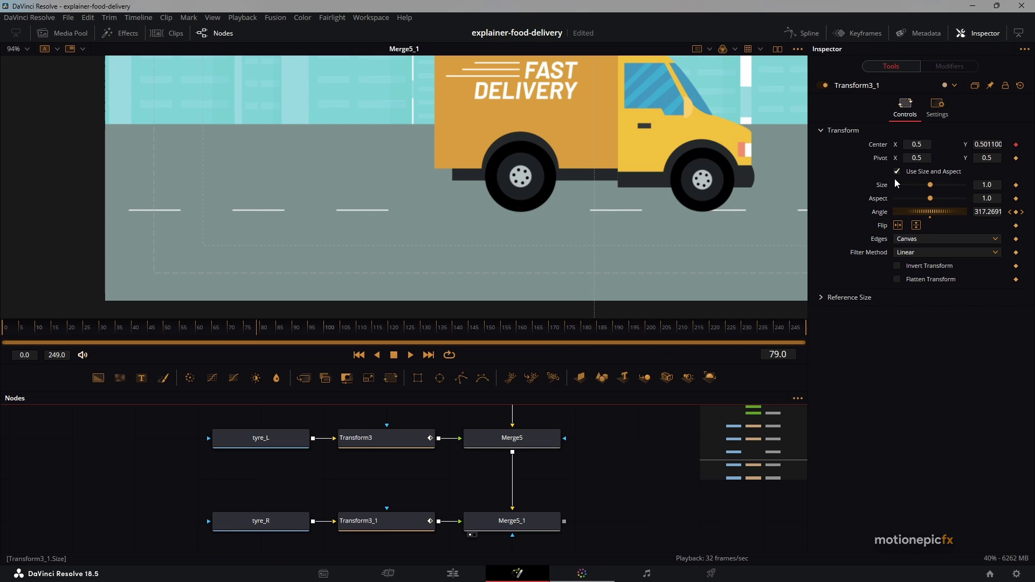
Modify the tyre_R transform's center with its own Perturb and open the modifier's controls
left_click(409, 528)
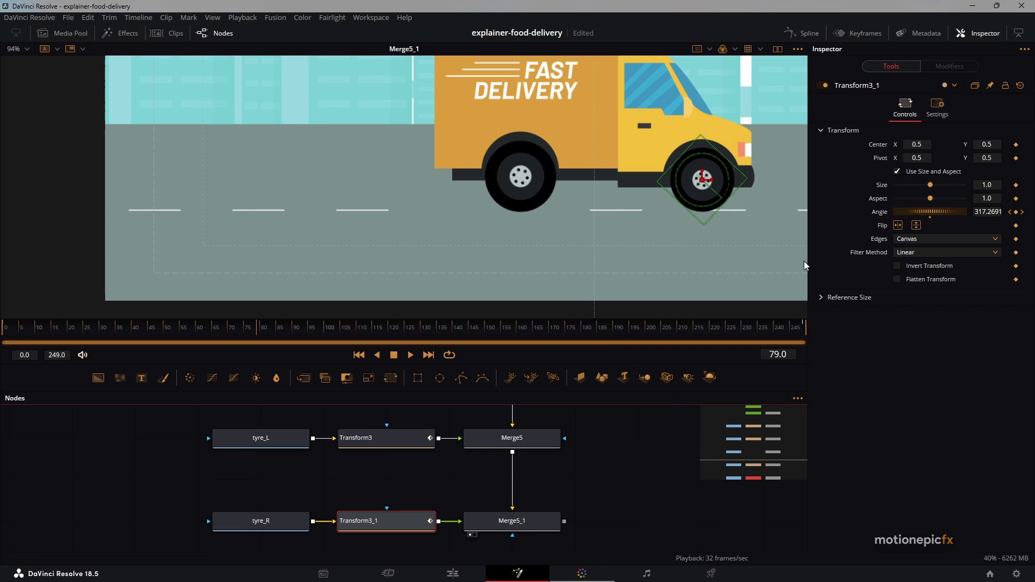
right_click(879, 145)
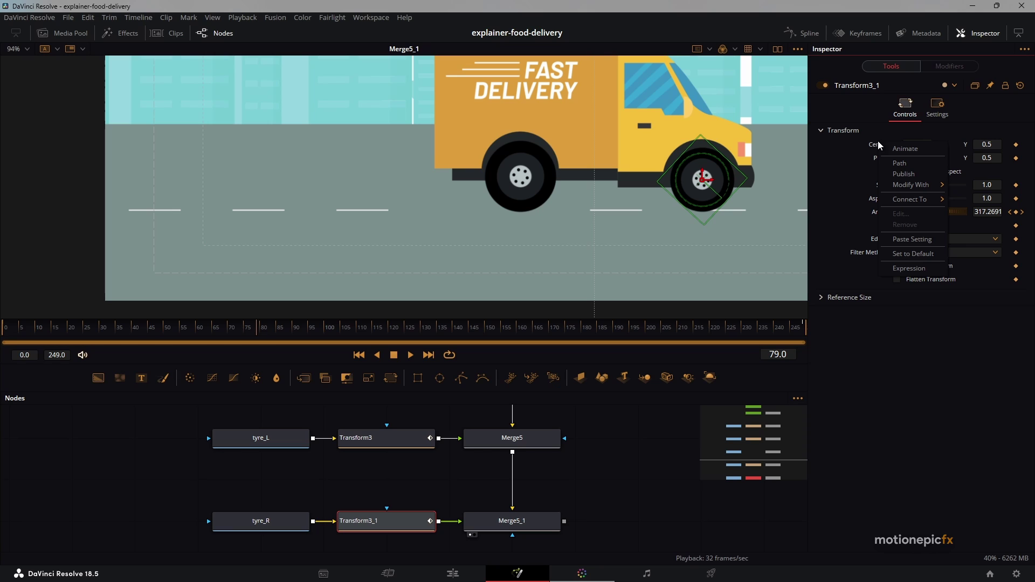
mouse_move(913, 187)
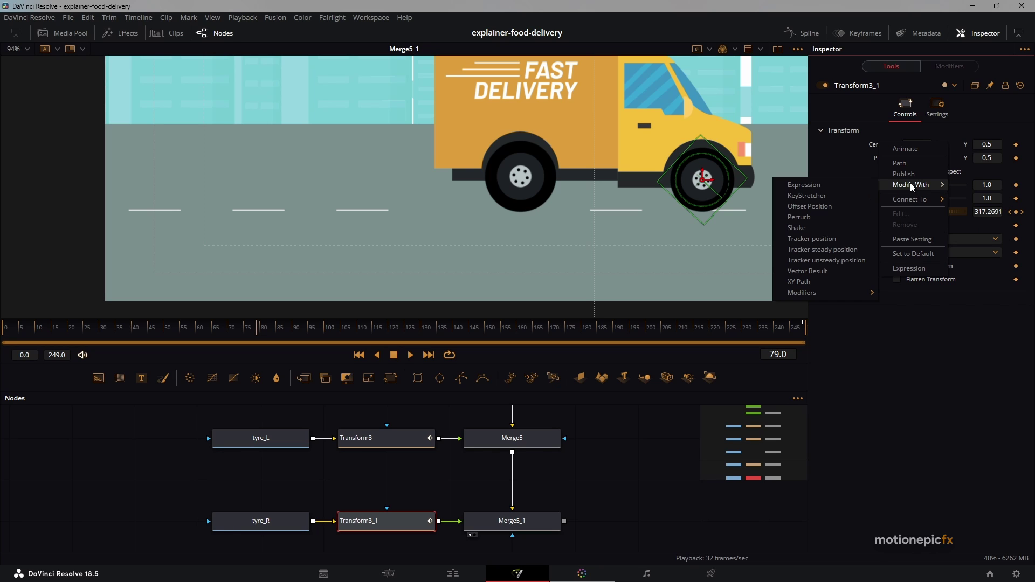
left_click(814, 218)
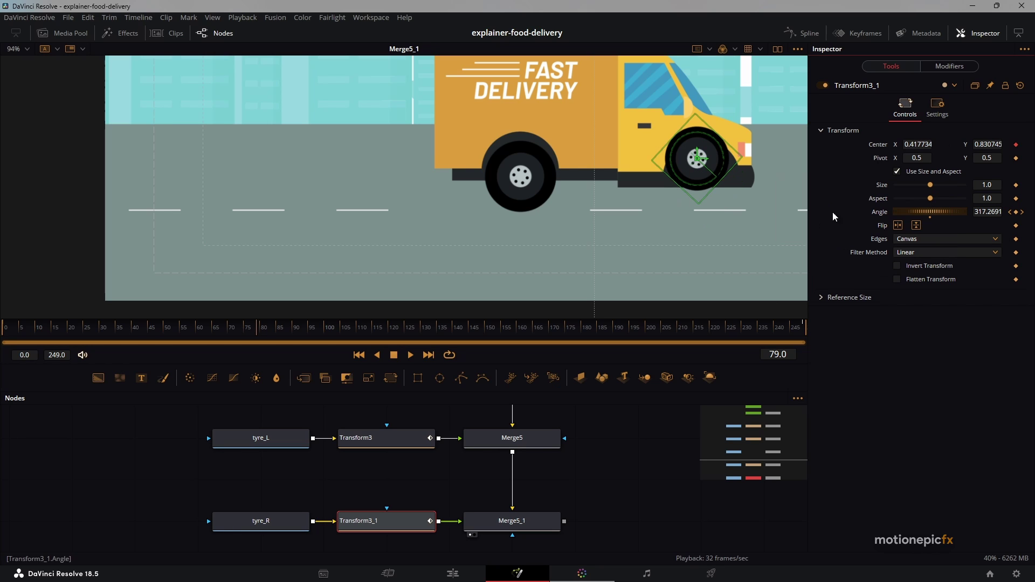
left_click(940, 67)
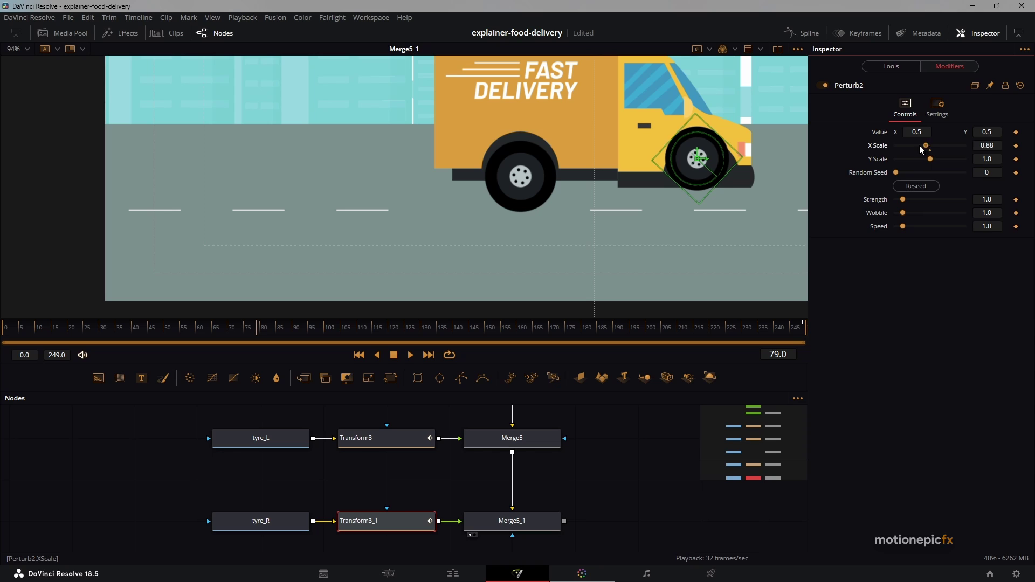
Set the tyre_R Perturb to X Scale 0.0, Y Scale 0.02 and Speed 10.0, and reseed its random movement
left_click_drag(921, 149, 897, 163)
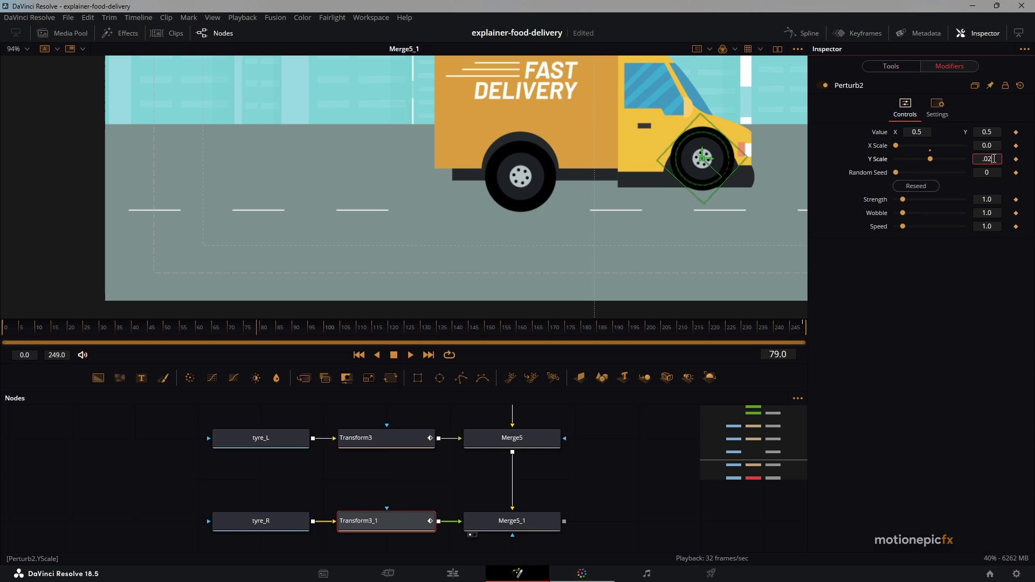
key("Return")
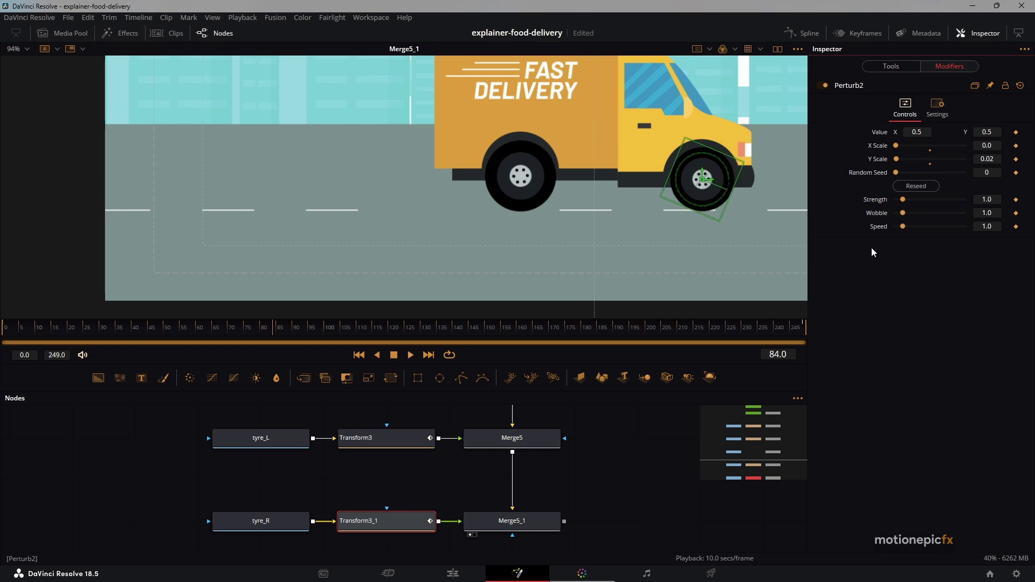
scroll(720, 170, "up", 5)
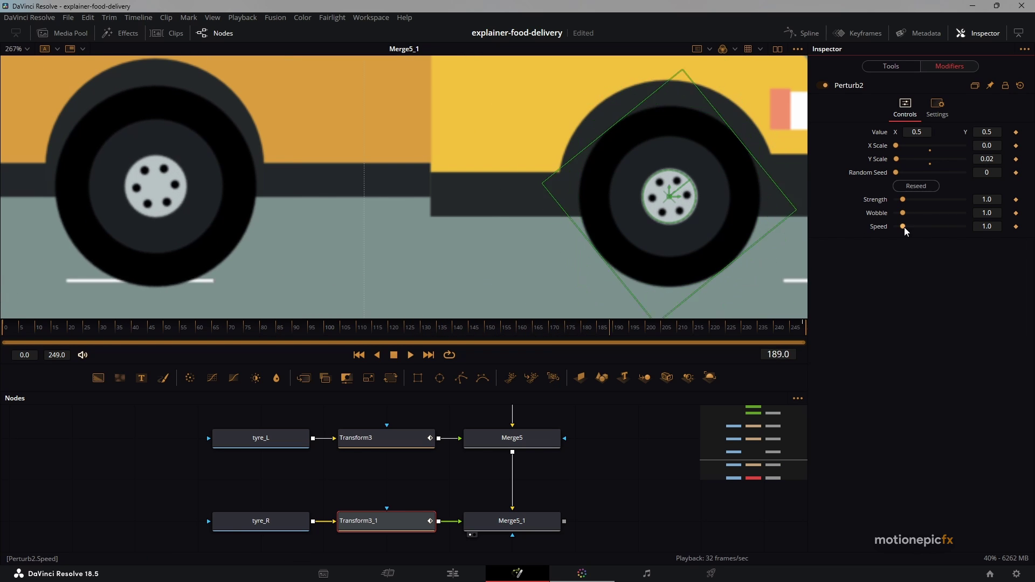
left_click_drag(902, 226, 966, 227)
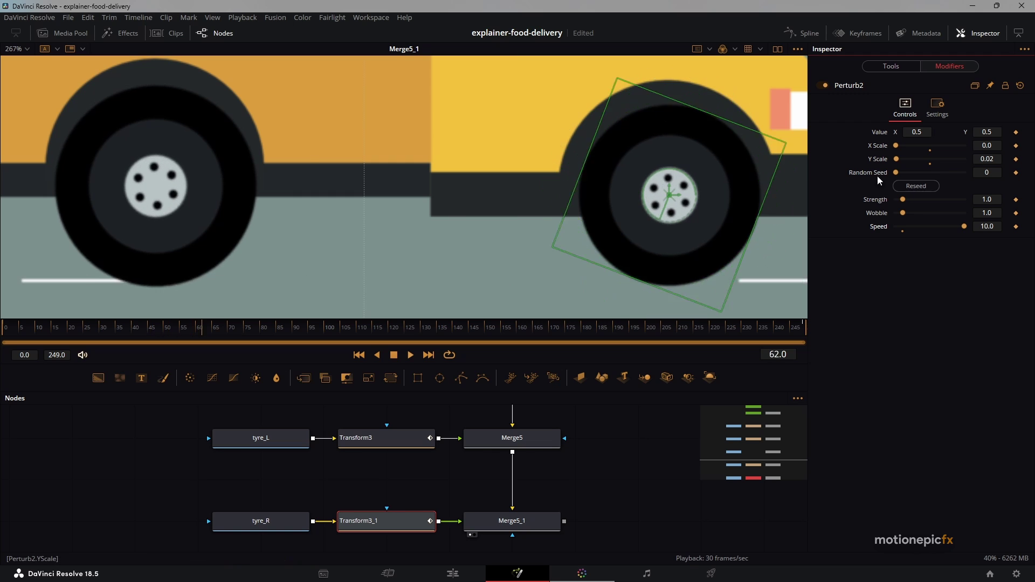
left_click(915, 187)
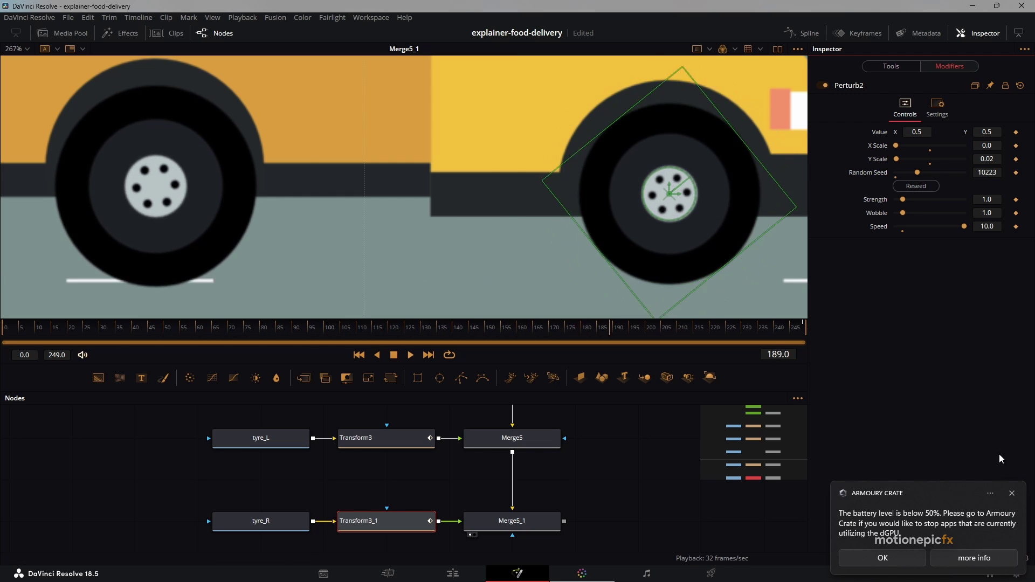
Add a Transform node between the truck image and its merge
key("ctrl+f")
left_click(441, 471)
scroll(441, 470, "down", 3)
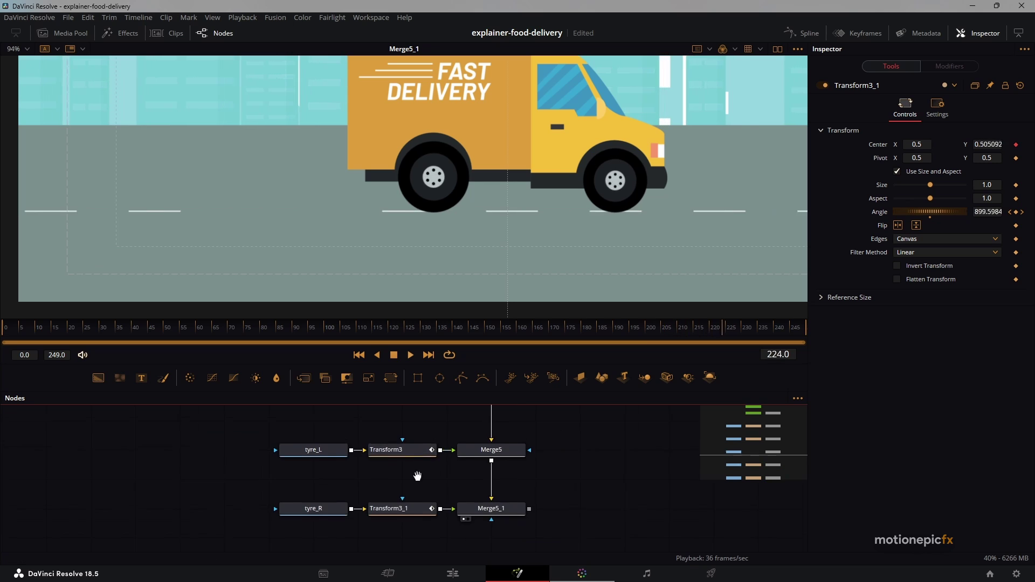
scroll(422, 513, "up", 2)
left_click(339, 494)
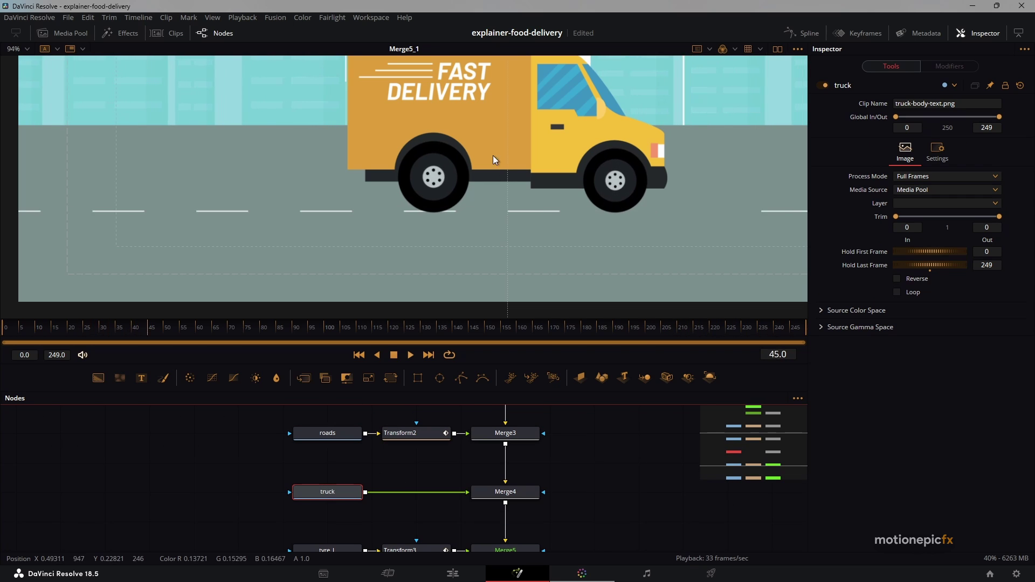
scroll(487, 189, "up", 3)
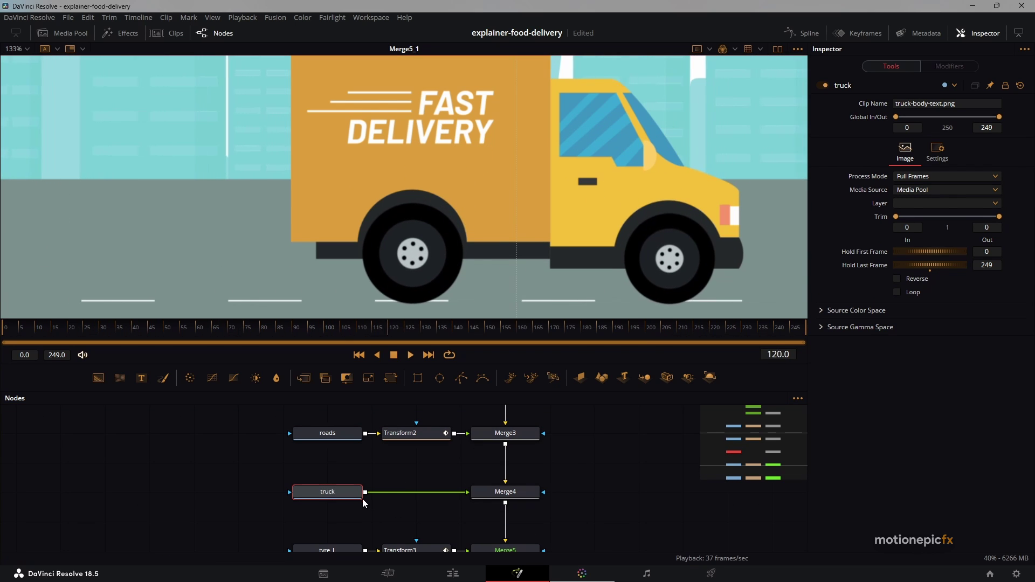
key("shift+space")
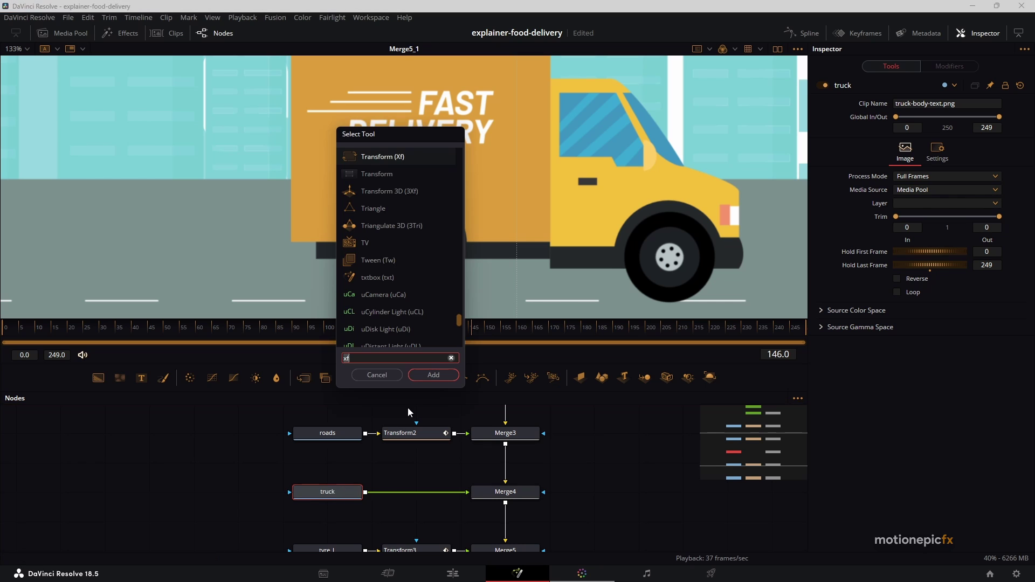
left_click(420, 373)
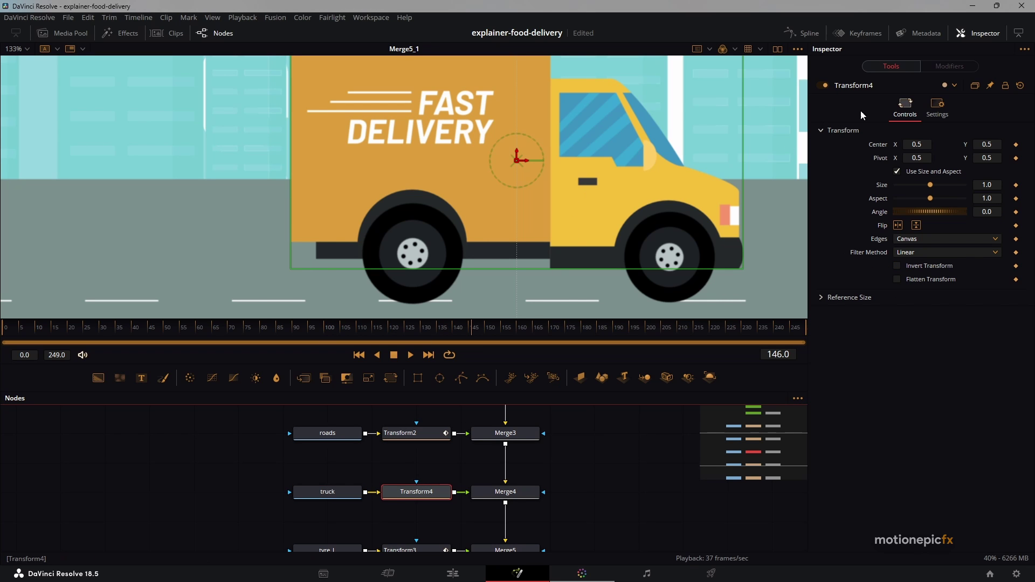
Try tilting the truck body and shifting it vertically with its new transform
left_click_drag(927, 212, 929, 212)
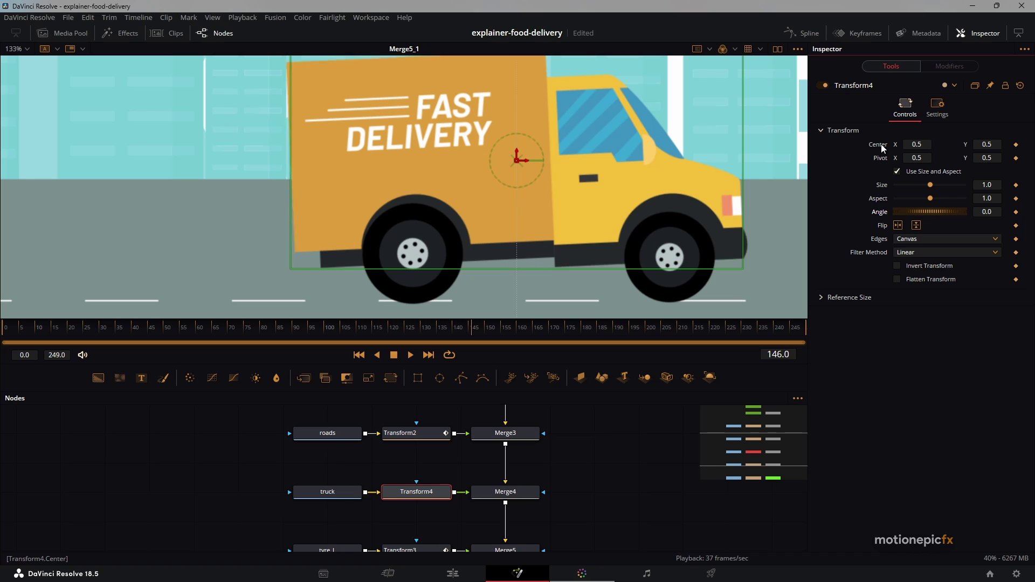
key("ctrl+z")
left_click_drag(987, 144, 951, 151)
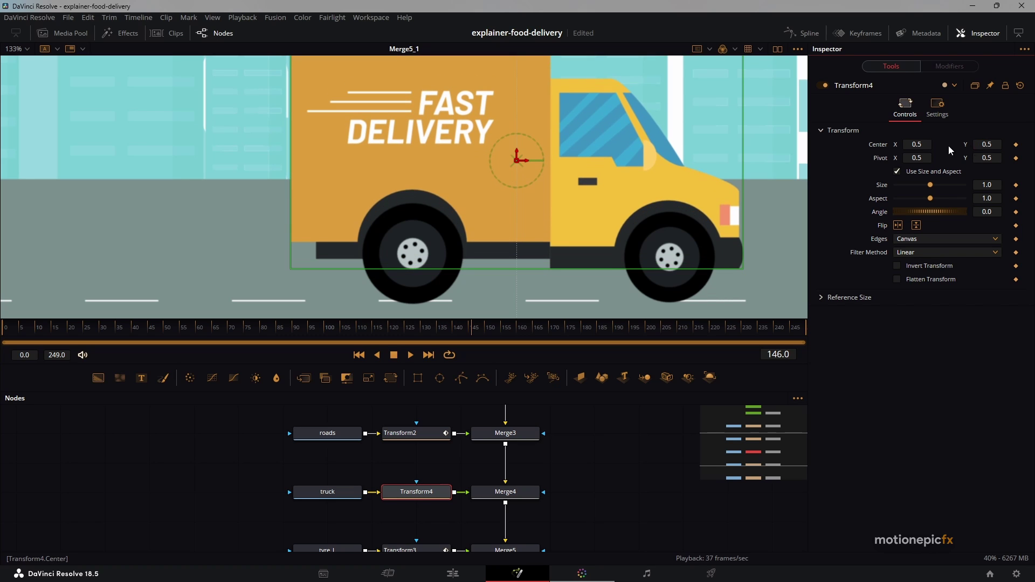
Connect the truck transform's center to the Perturb1 value and review the truck's bounce during playback
right_click(883, 149)
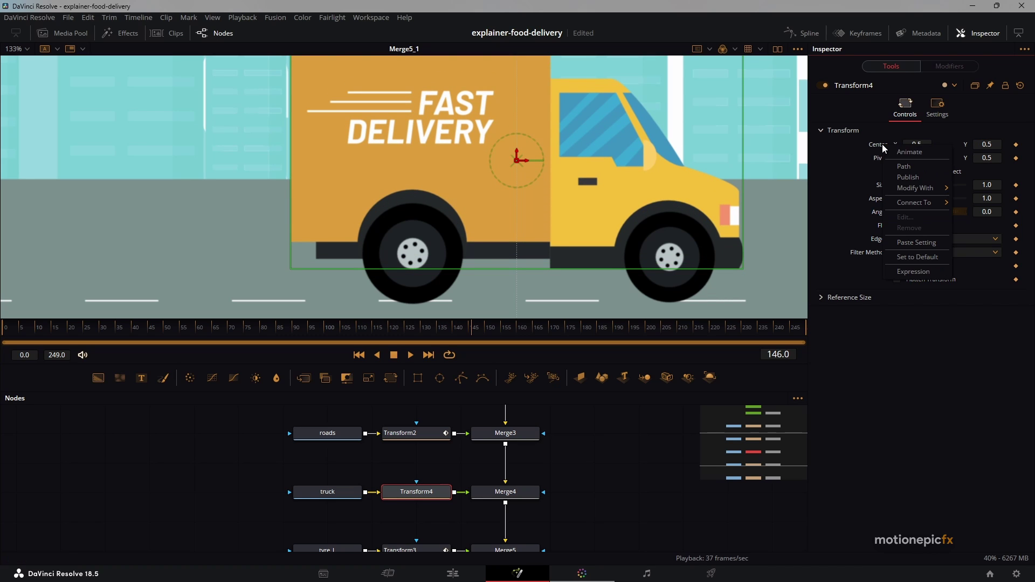
mouse_move(911, 189)
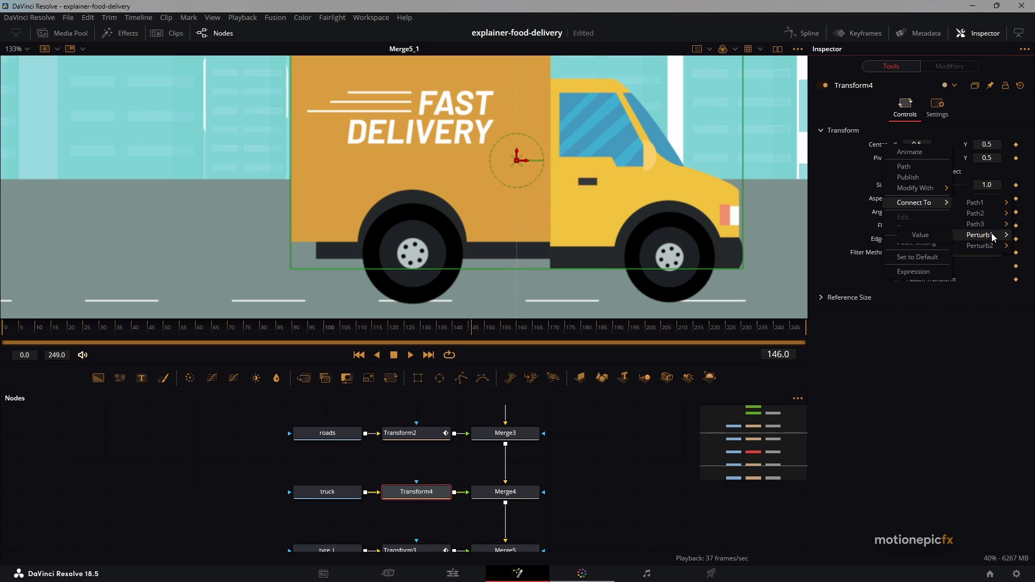
left_click(934, 232)
left_click(626, 470)
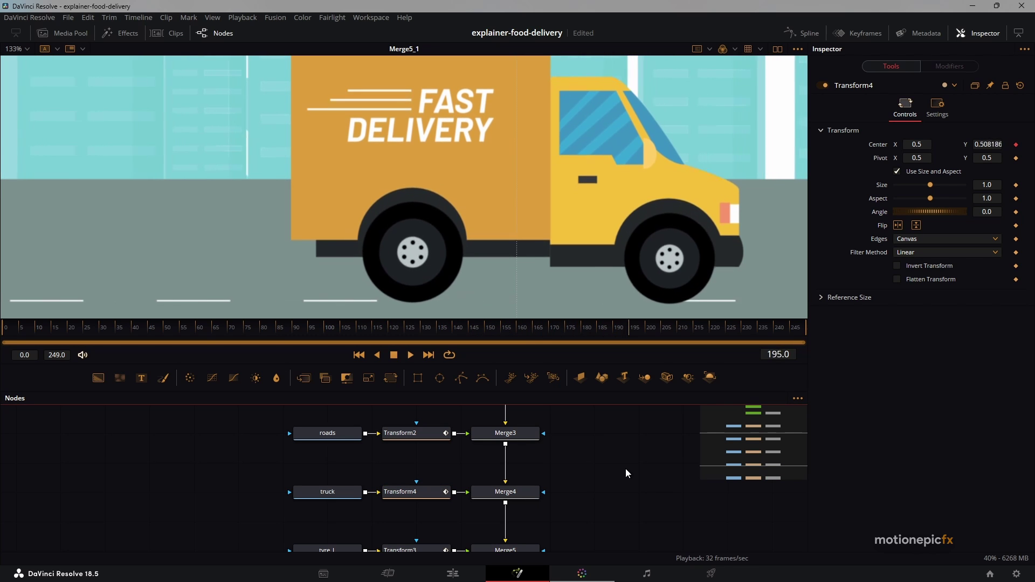
scroll(546, 200, "down", 2)
scroll(546, 200, "up", 1)
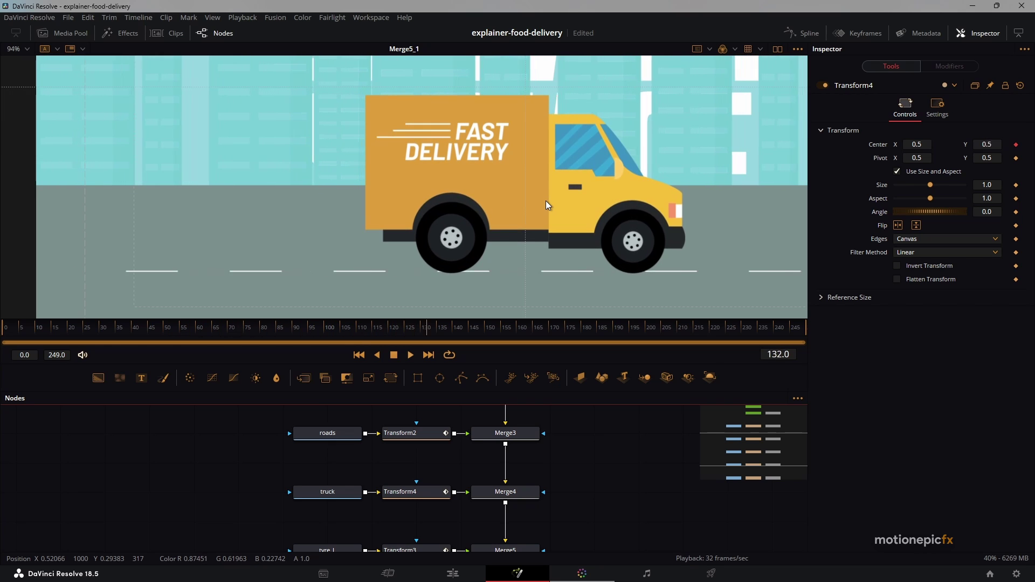
Modify the truck transform's angle with Perturb and open the modifier's controls
right_click(874, 211)
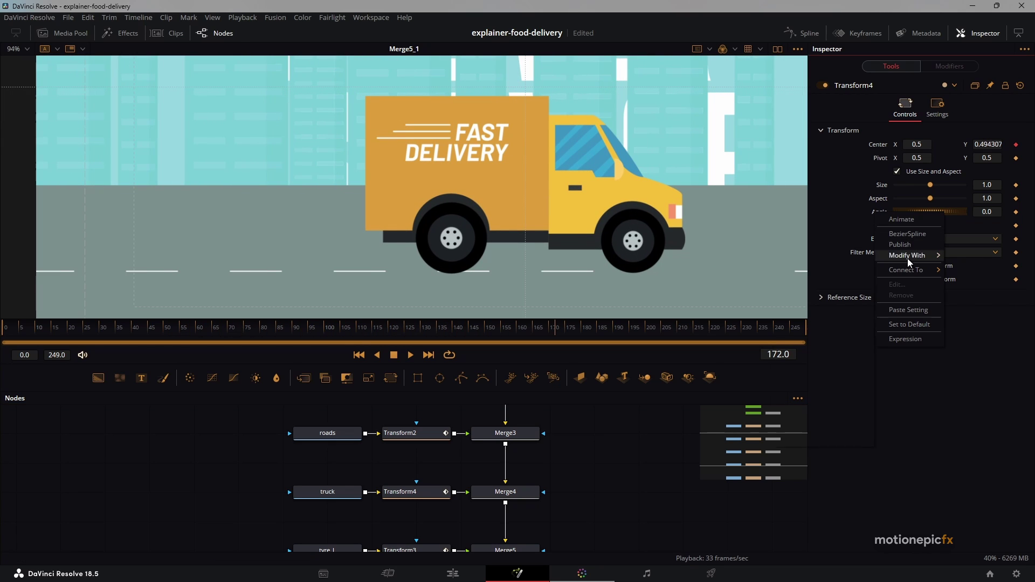
mouse_move(910, 272)
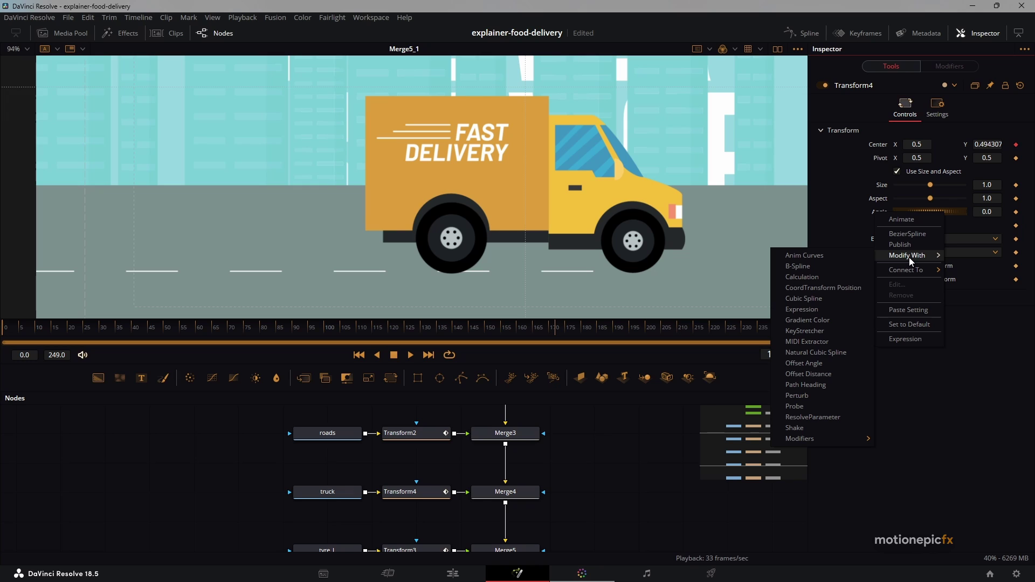
right_click(872, 210)
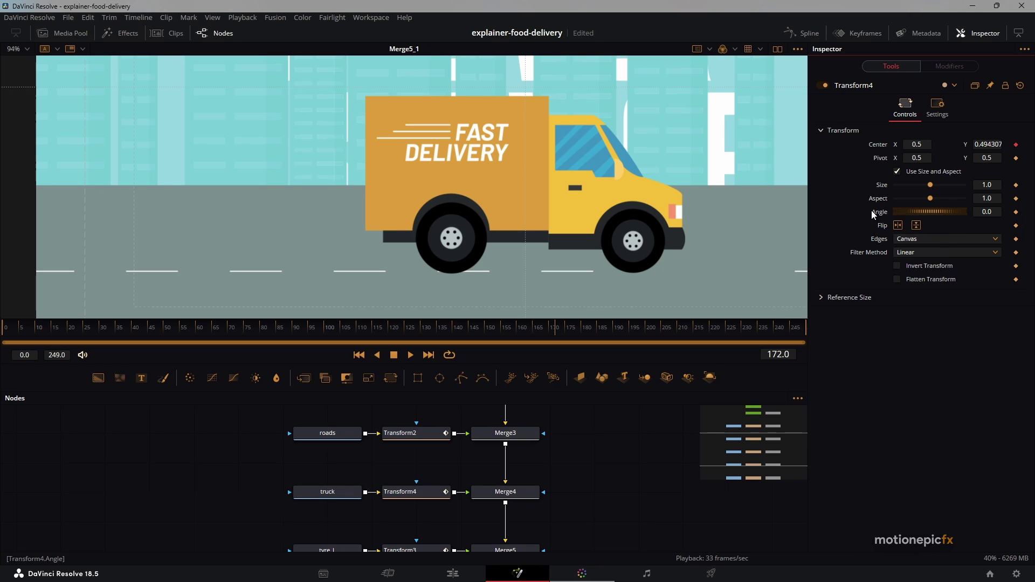
right_click(873, 211)
mouse_move(911, 254)
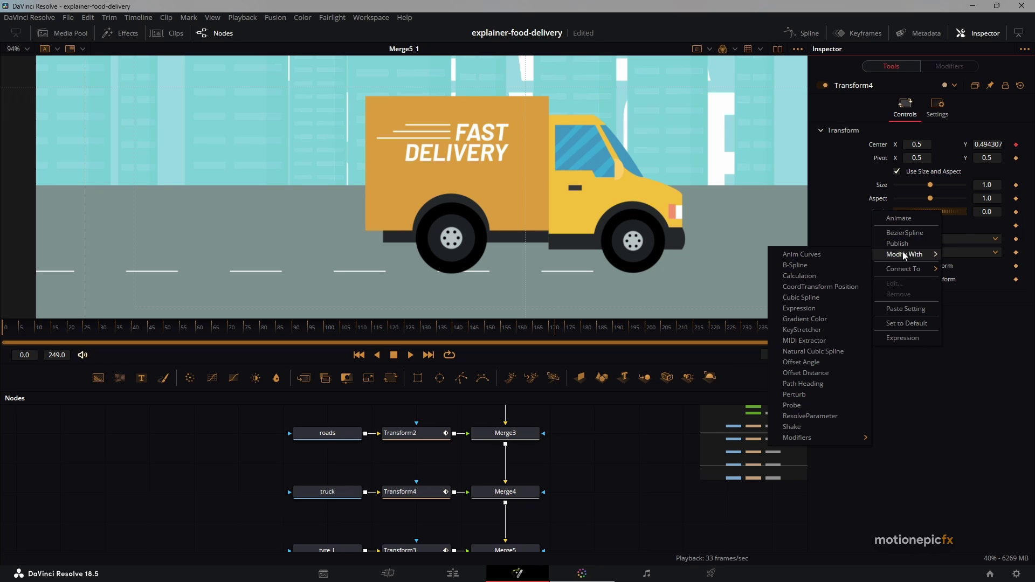
left_click(798, 395)
left_click(950, 66)
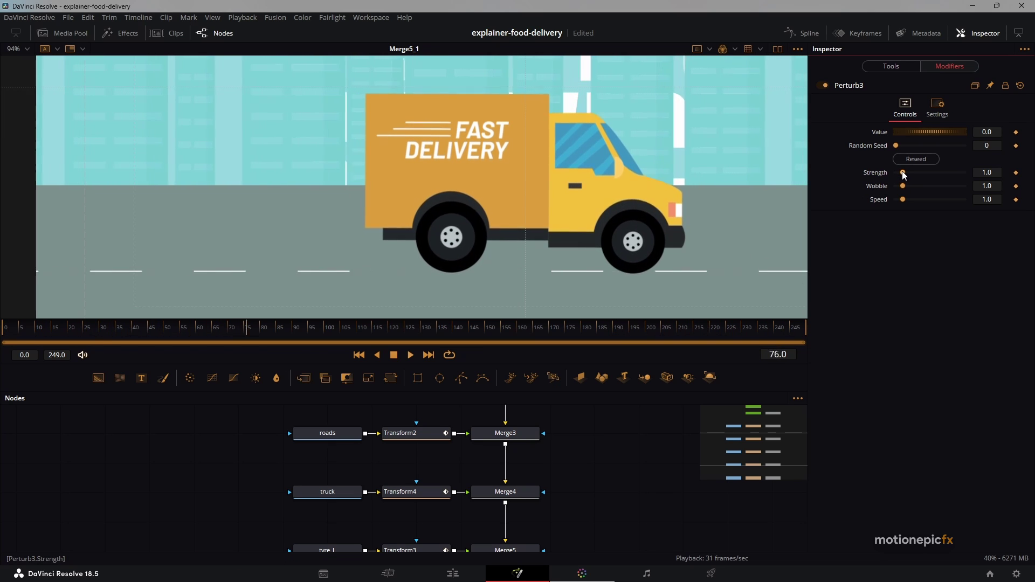
Set the truck angle Perturb's strength to 2.91 and review the wobble with the whole frame in view
left_click_drag(903, 174, 964, 172)
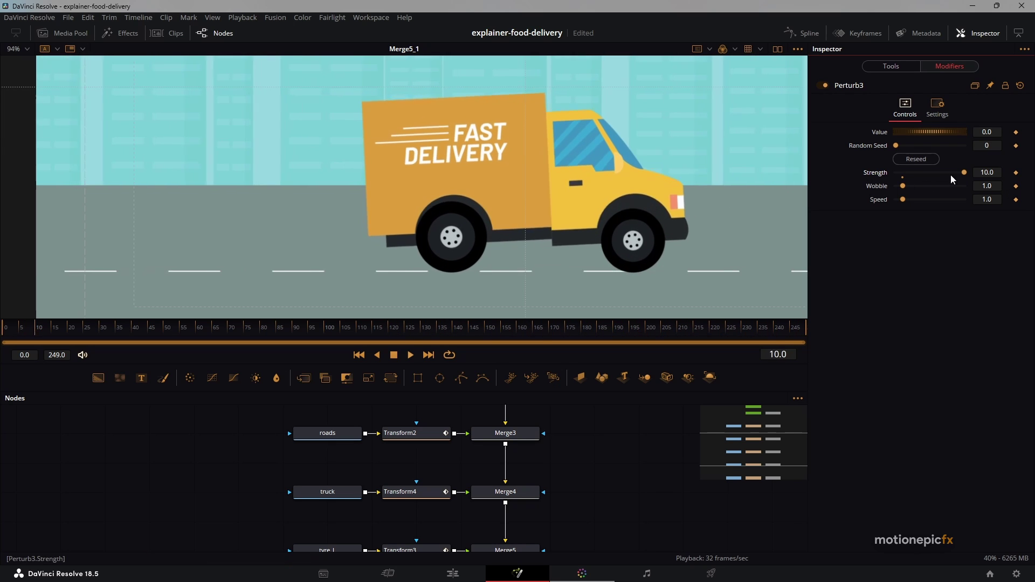
left_click_drag(964, 172, 914, 170)
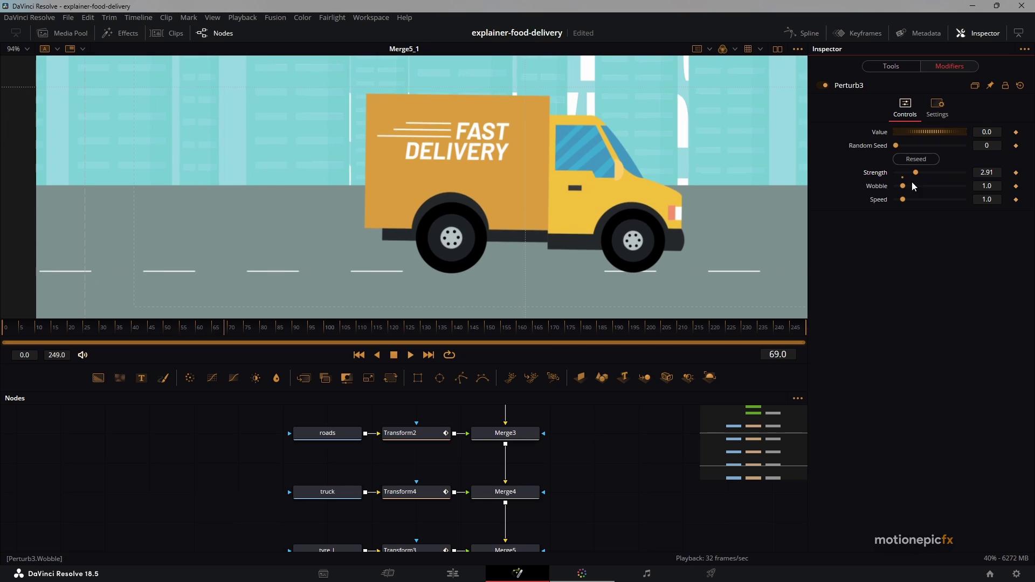
scroll(683, 199, "down", 2)
scroll(683, 199, "down", 2)
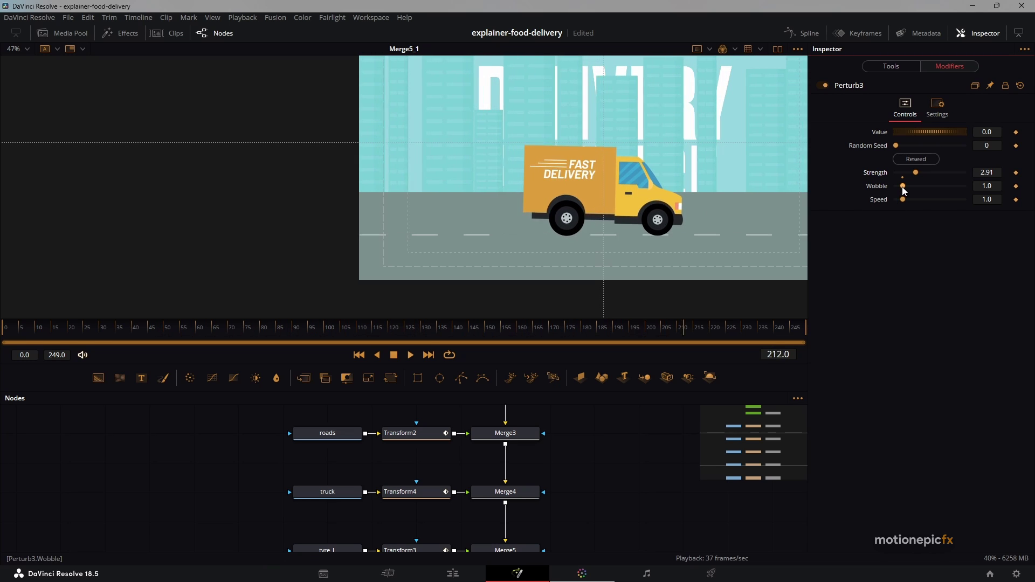
scroll(667, 228, "down", 2)
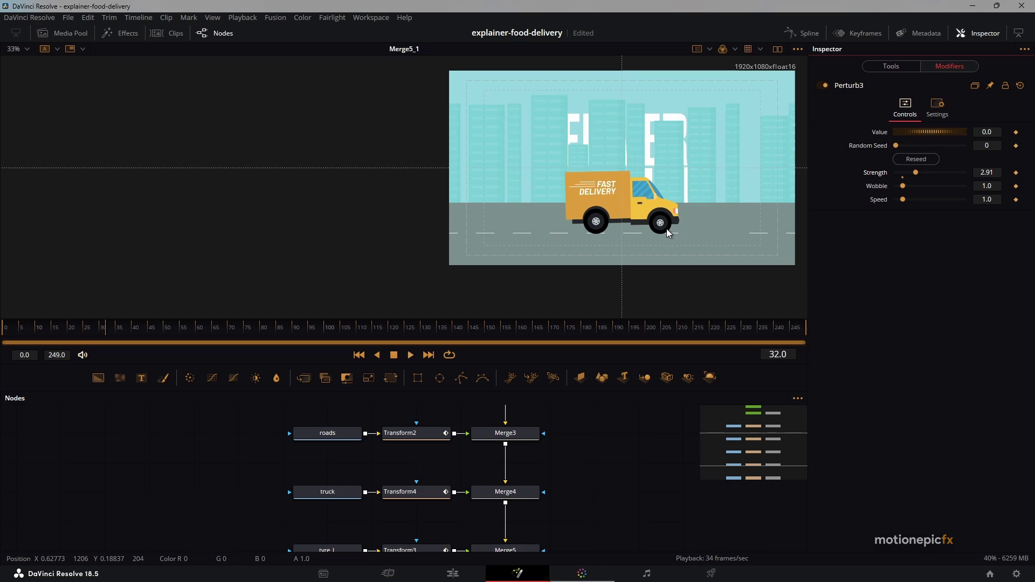
left_click_drag(684, 182, 576, 196)
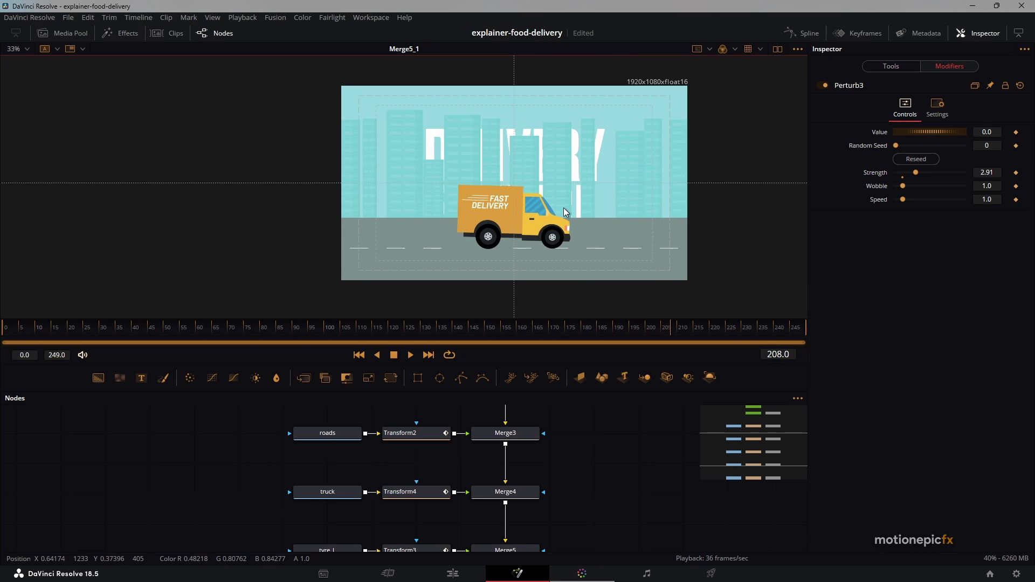
left_click(618, 477)
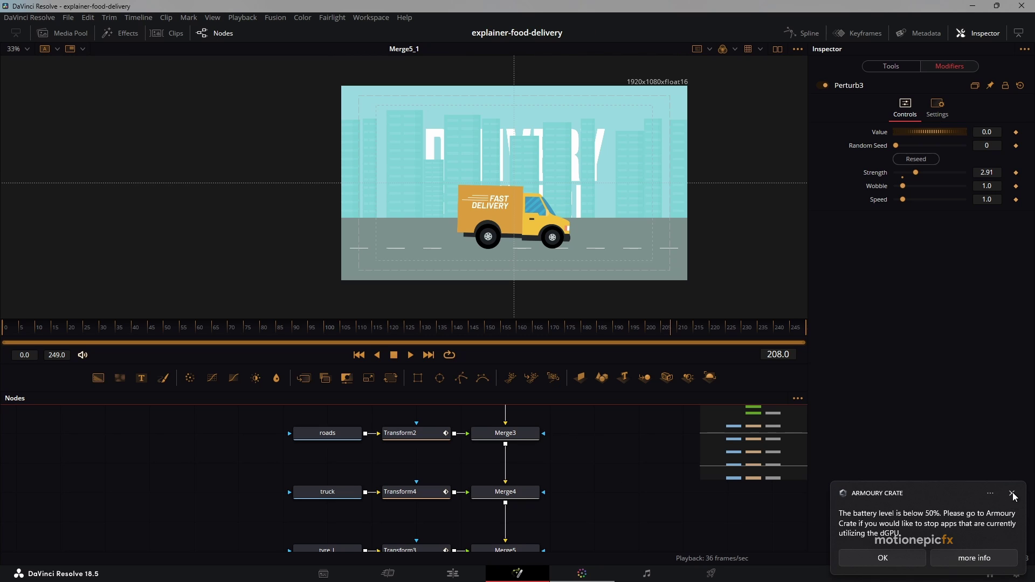
Examine the title composite of Merge1 at frame 51 and compare it with the full Merge5_1 output
left_click(1012, 493)
scroll(594, 428, "down", 2)
scroll(483, 460, "right", 3)
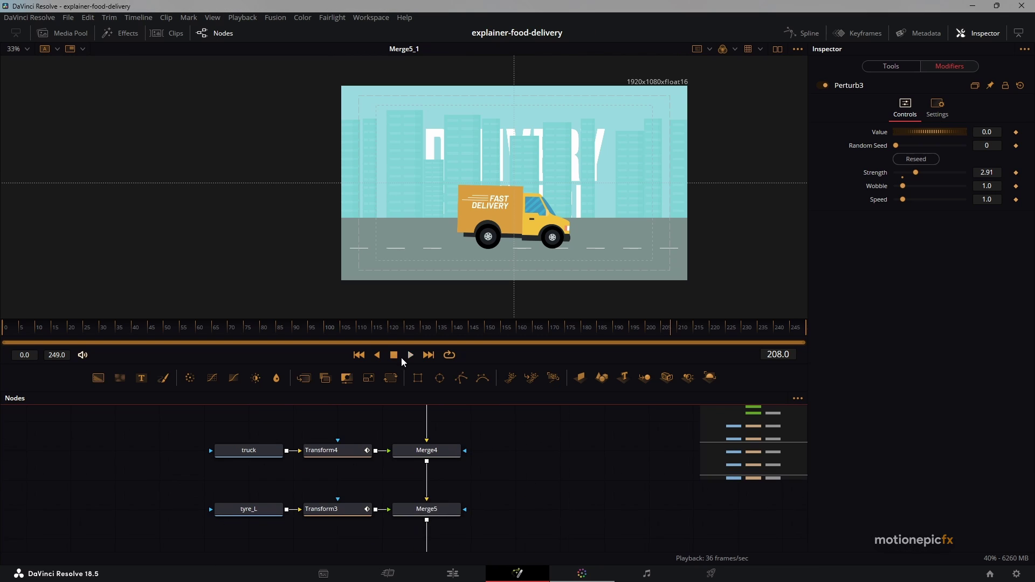
left_click(360, 356)
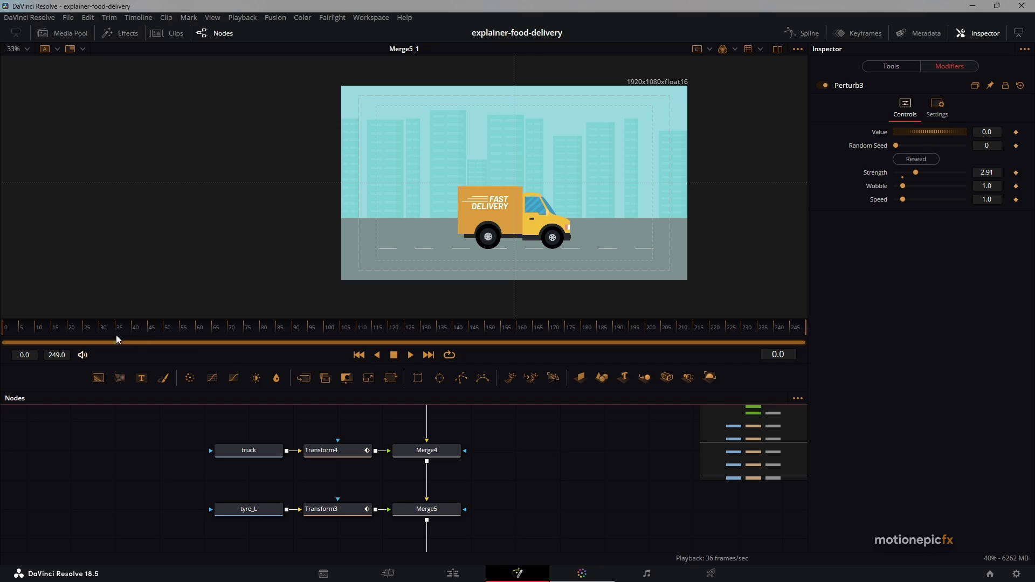
left_click(70, 336)
scroll(550, 485, "up", 4)
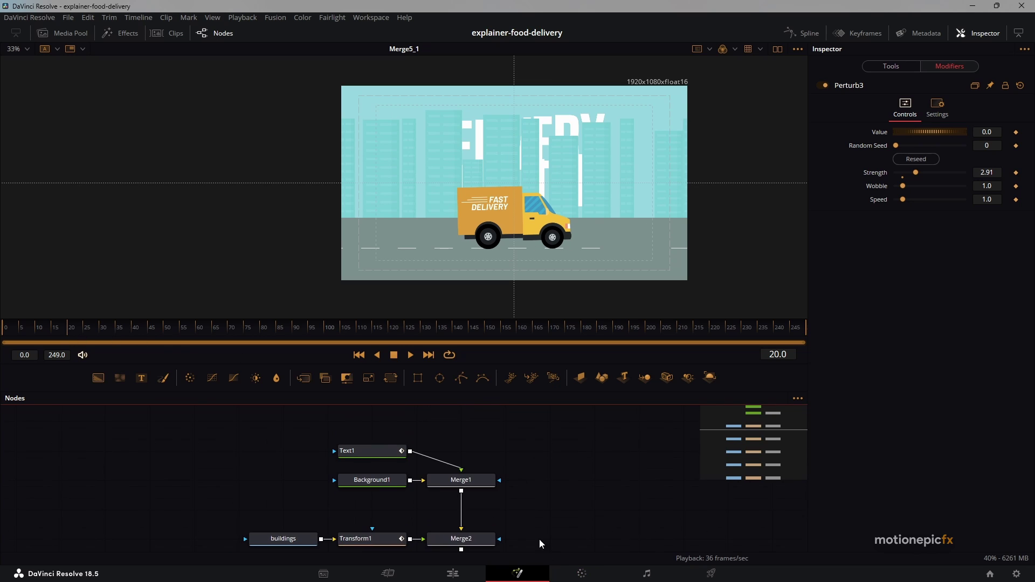
left_click_drag(481, 481, 503, 221)
left_click(119, 327)
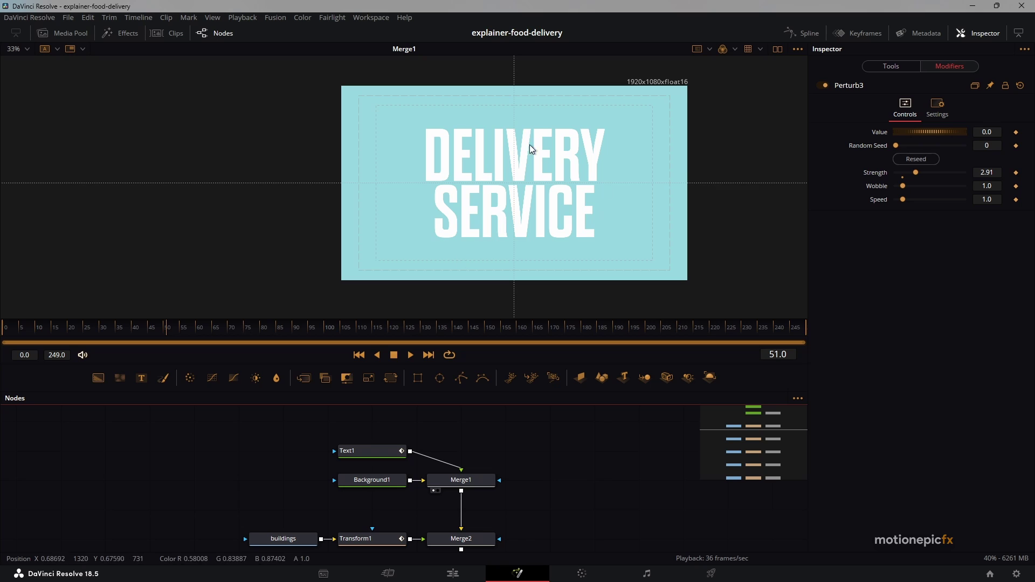
scroll(572, 493, "down", 6)
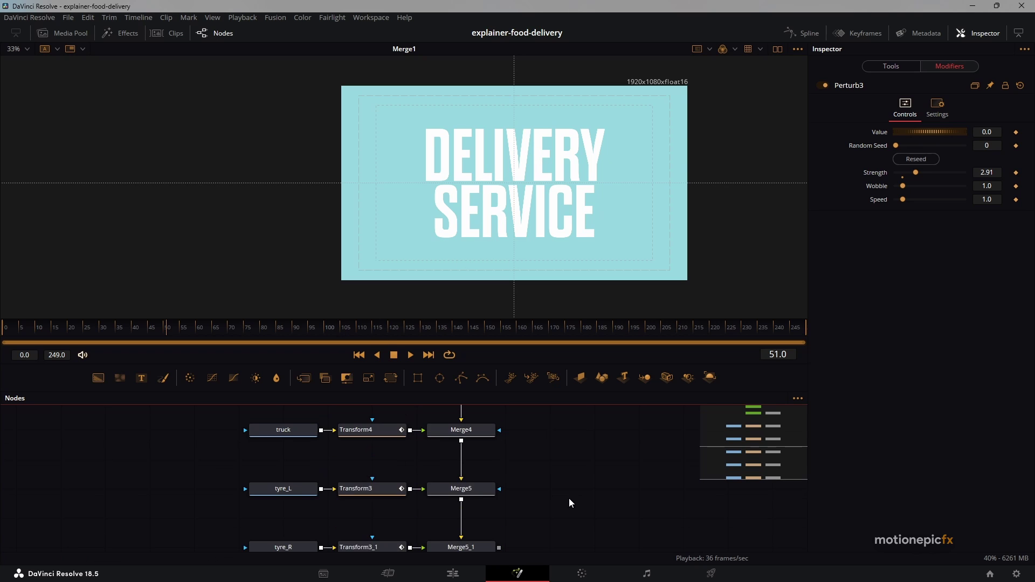
left_click(481, 479)
key("1")
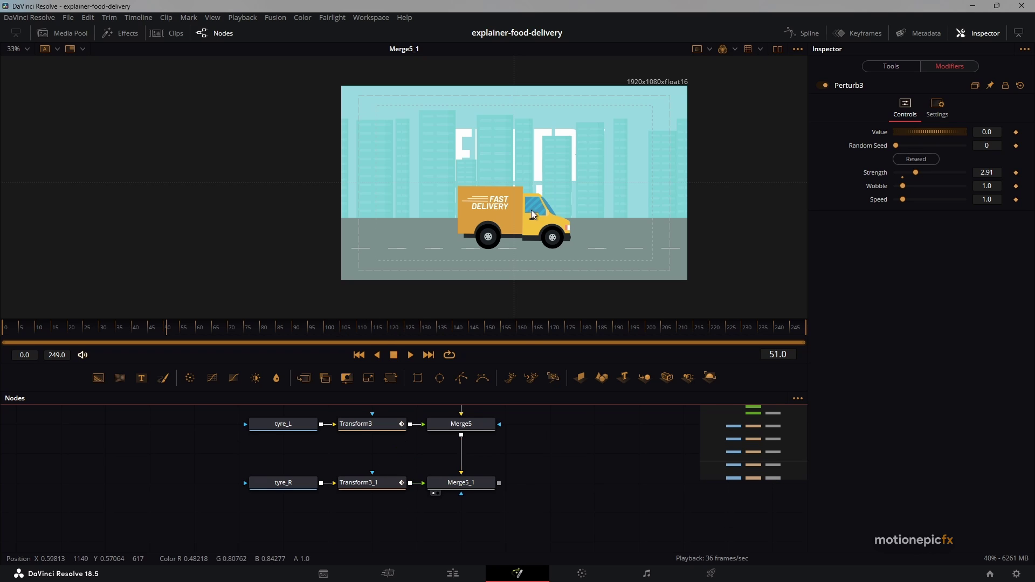
scroll(499, 460, "up", 1)
Add a Transform node after Merge5_1 and display its output in the viewer
left_click(471, 519)
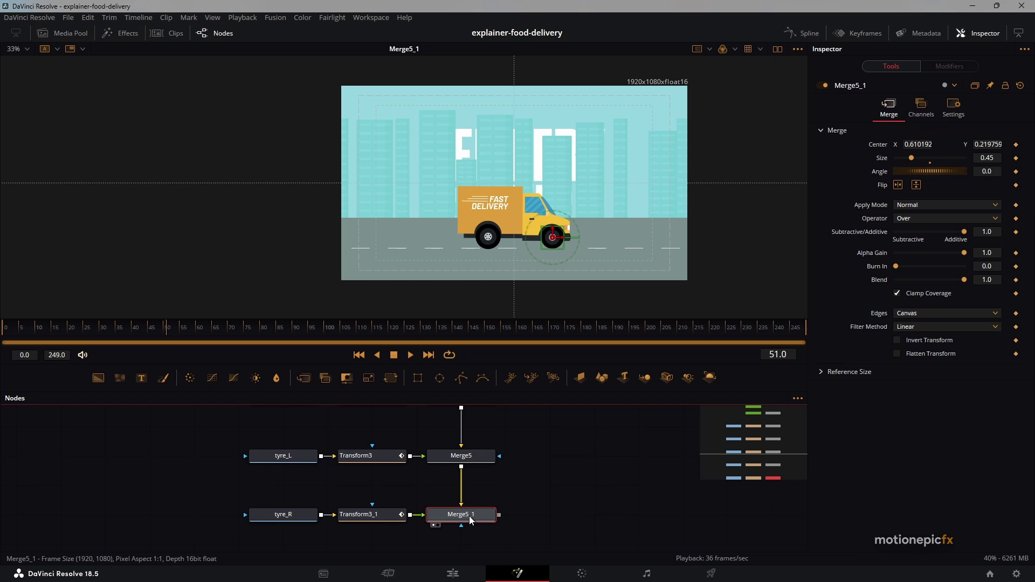
key("shift+space")
type("xf")
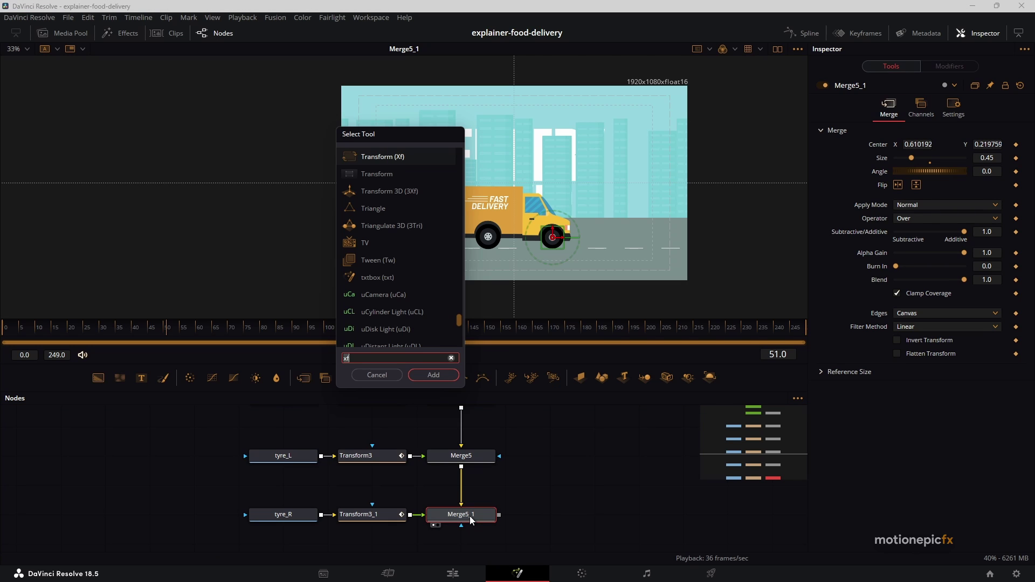
key("Return")
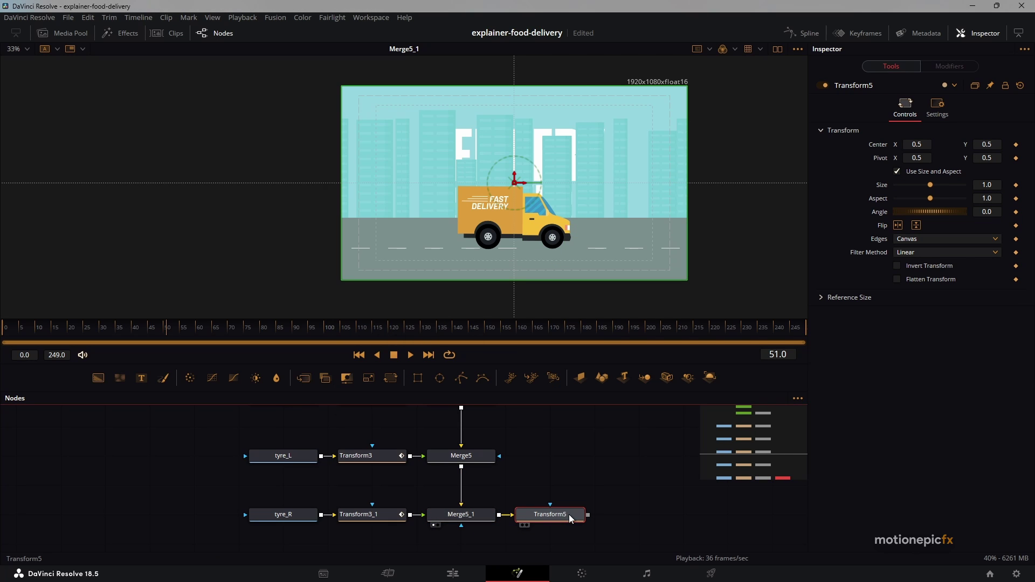
left_click_drag(572, 519, 567, 248)
Keyframe the new output transform's center at X 0.5, Y 0.5 on frames 50 and 80
mouse_move(210, 334)
left_mouse_down()
mouse_move(76, 333)
mouse_move(196, 339)
left_mouse_up()
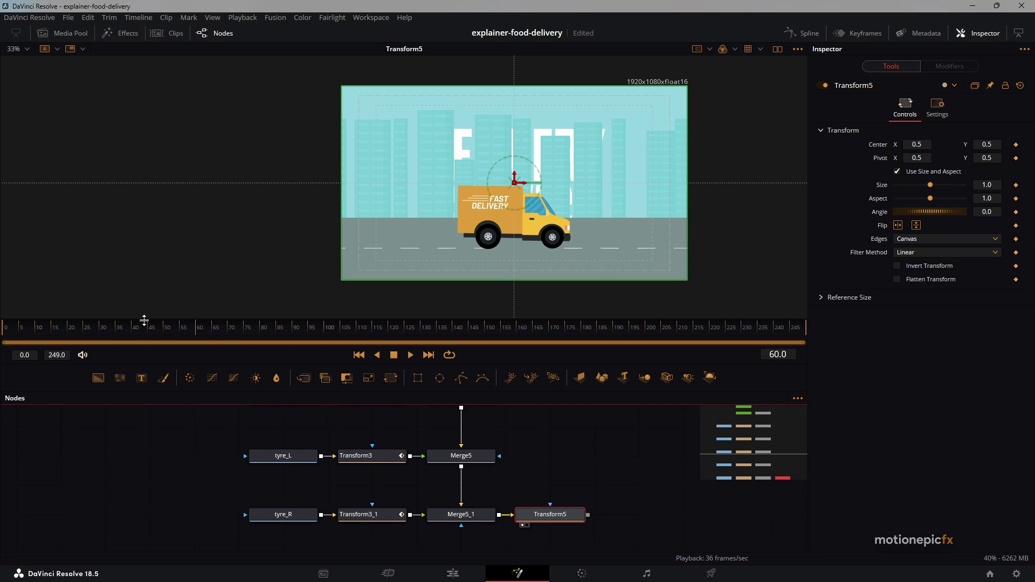
left_click(160, 337)
left_click_drag(154, 337, 168, 337)
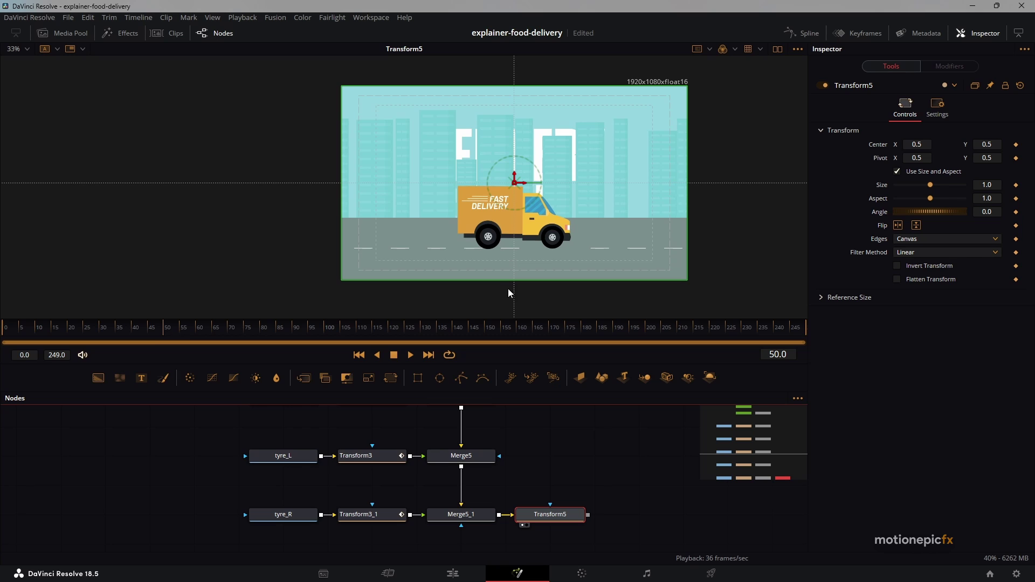
left_click(1016, 146)
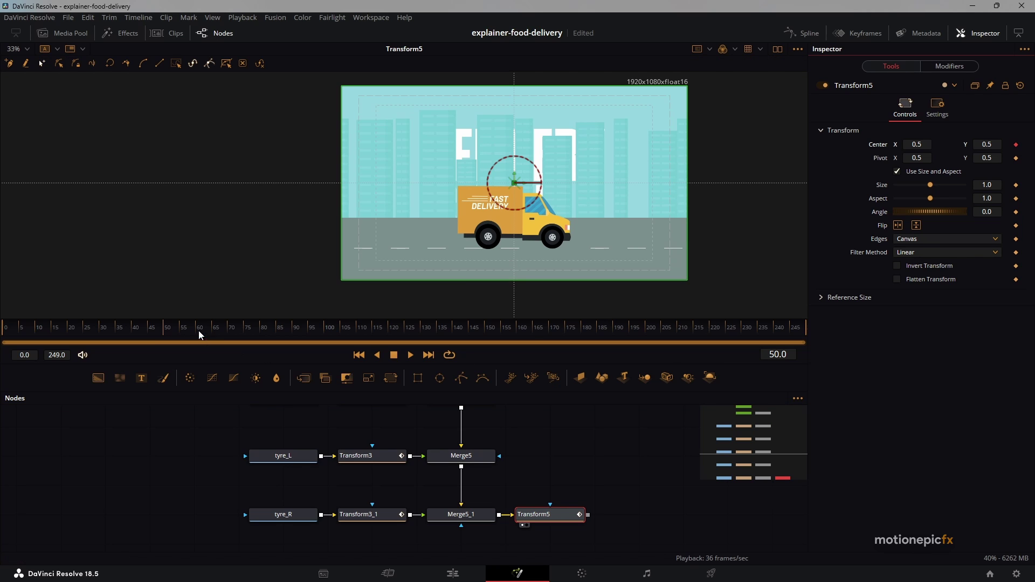
left_click_drag(199, 336, 270, 336)
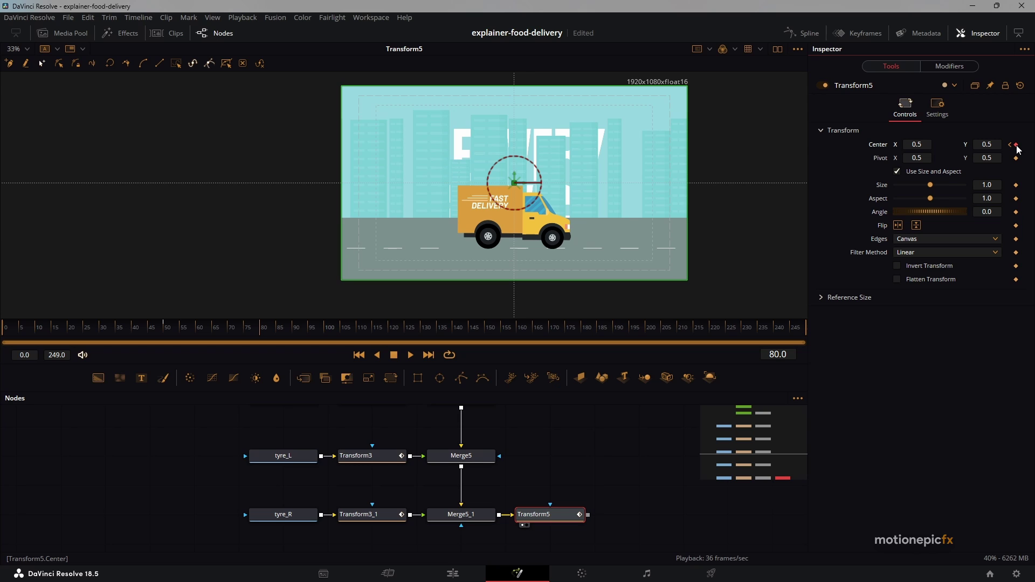
left_click_drag(519, 170, 480, 182)
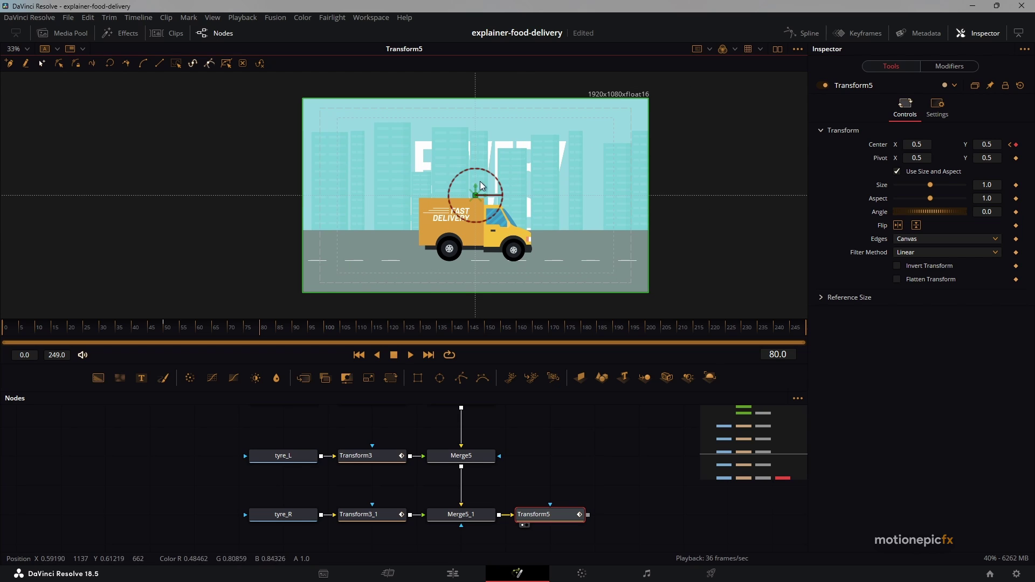
Set the output transform's center Y to -0.503 on the frame 50 keyframe and scrub through the upward slide
left_click(1010, 145)
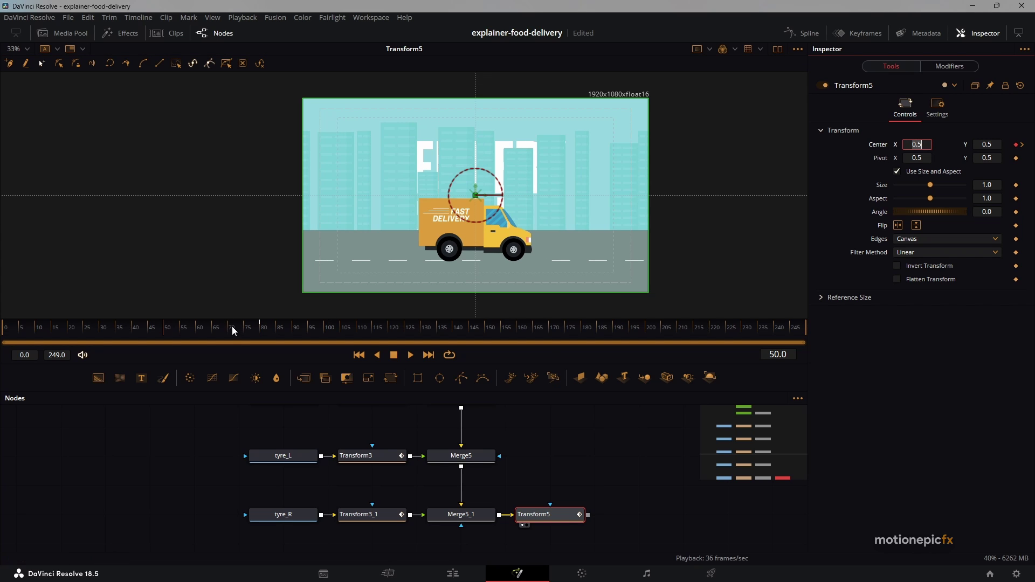
left_click_drag(985, 144, 442, 93)
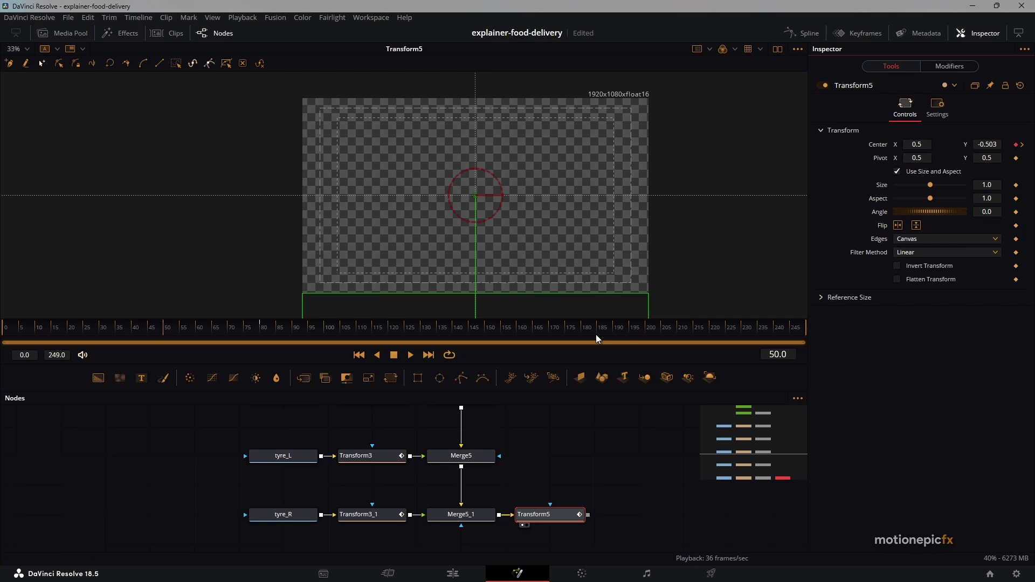
left_click_drag(168, 331, 262, 333)
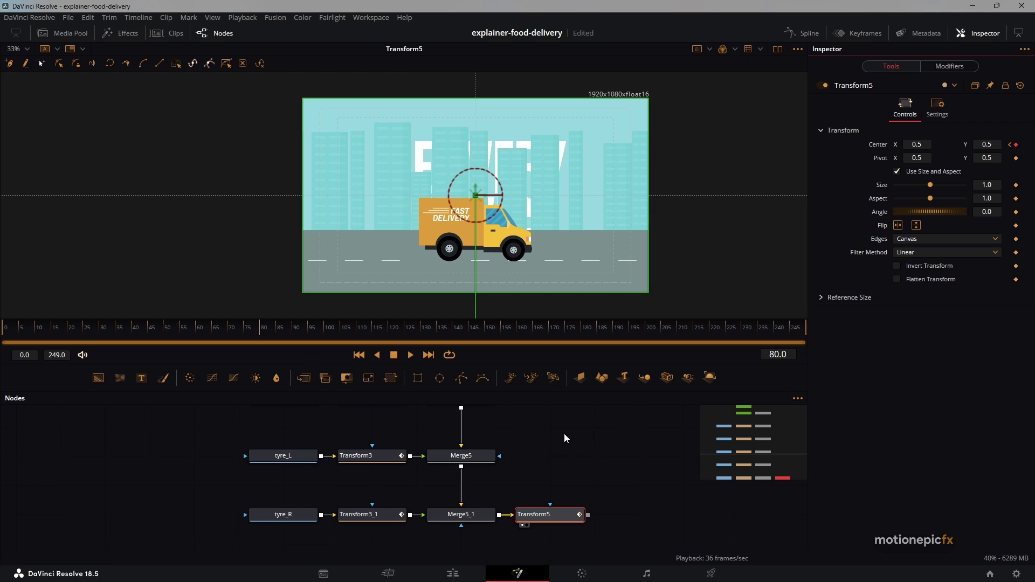
left_click_drag(41, 333, 121, 333)
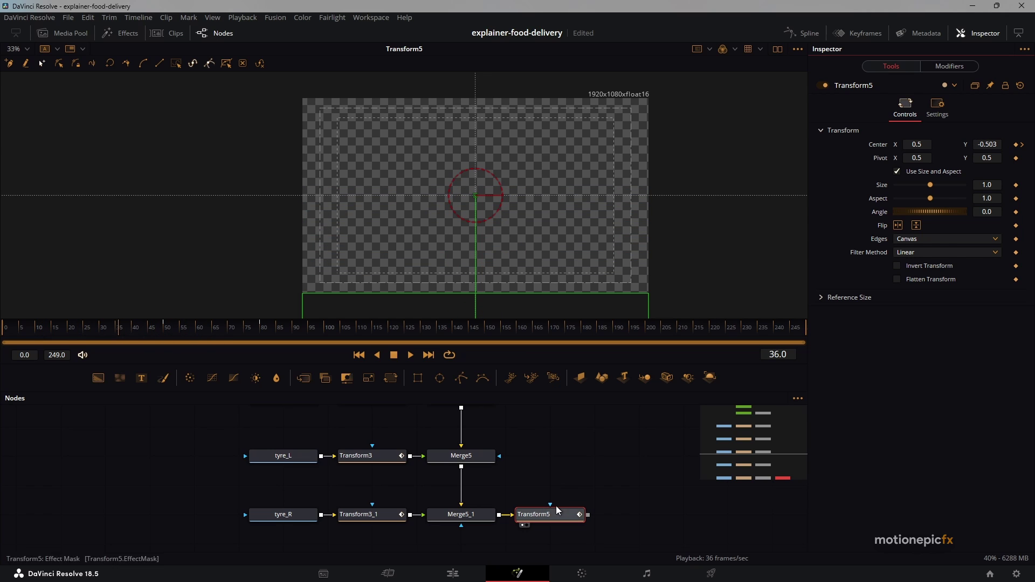
Insert a Transform node between Merge1 and Merge2 for the title composite
scroll(545, 485, "up", 5)
left_click(462, 481)
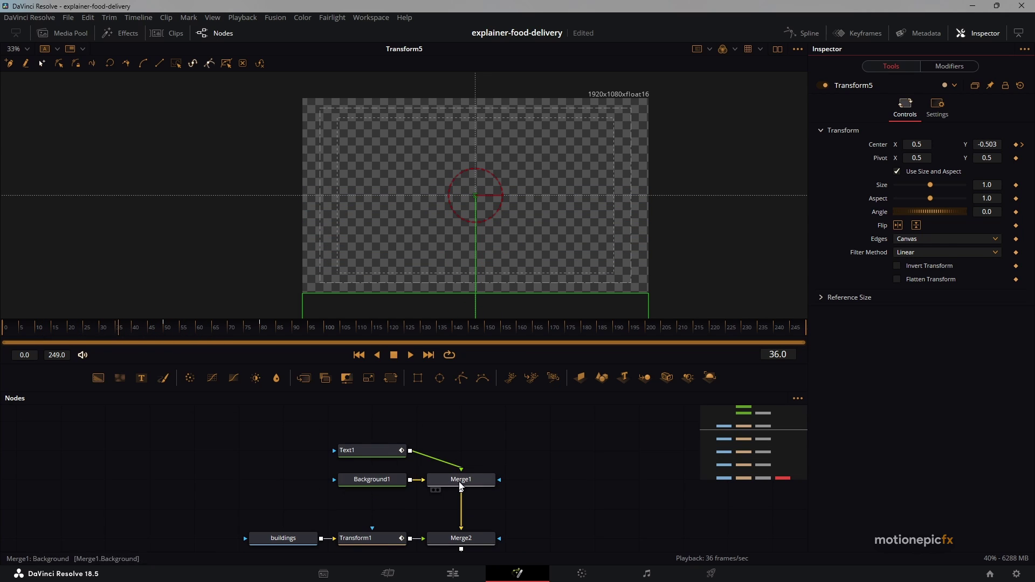
key("shift+space")
type("xf")
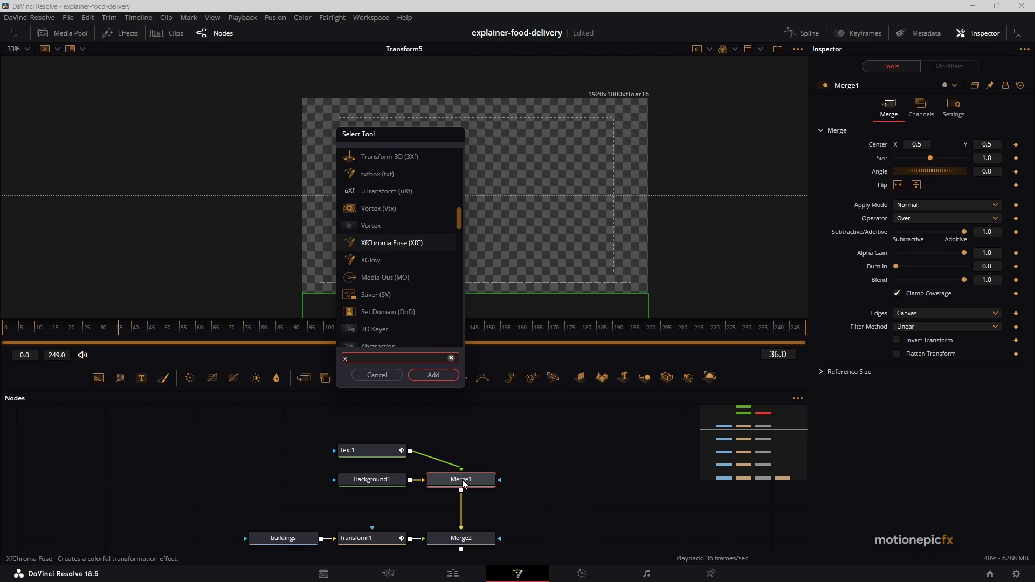
left_click(433, 374)
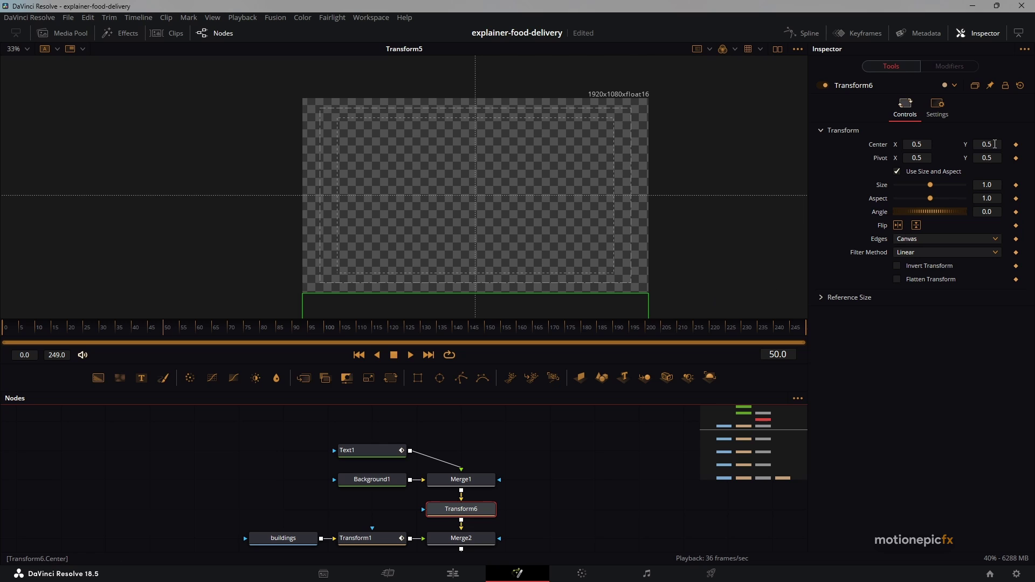
Set the title transform's center Y to 1.5 at frame 50 and play back the title-to-truck transition
left_click_drag(995, 145, 1034, 145)
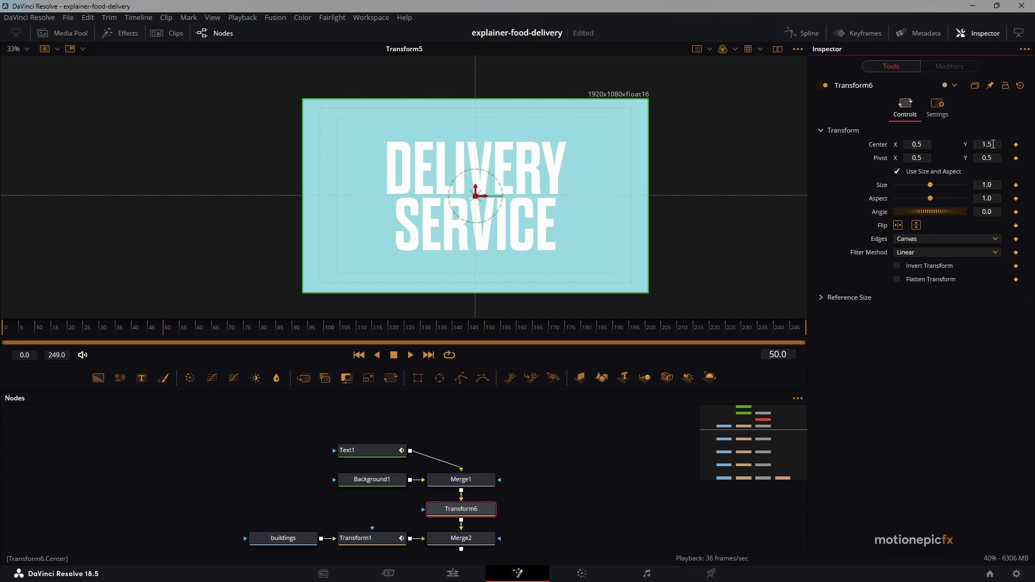
left_click(574, 445)
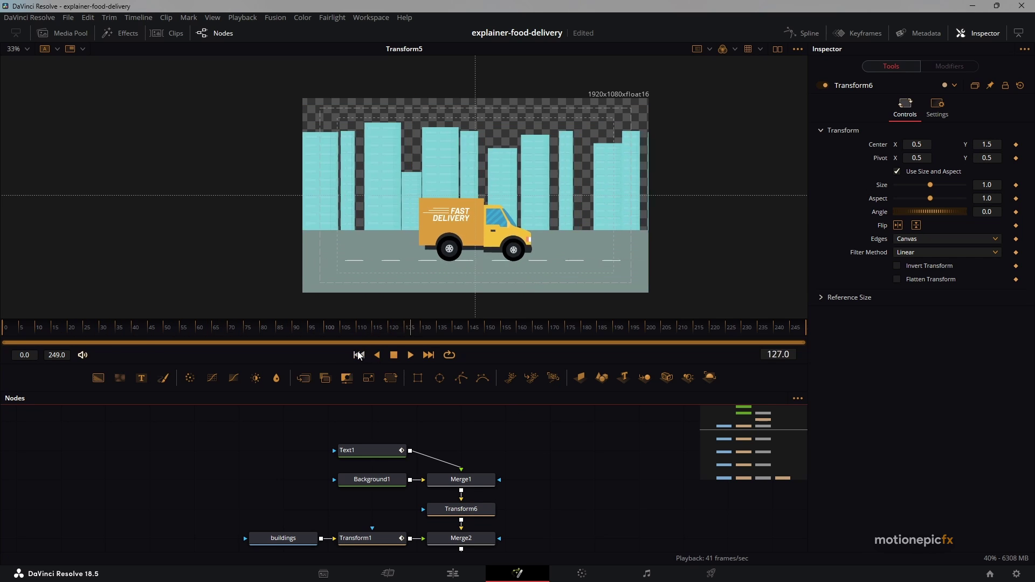
key("Home")
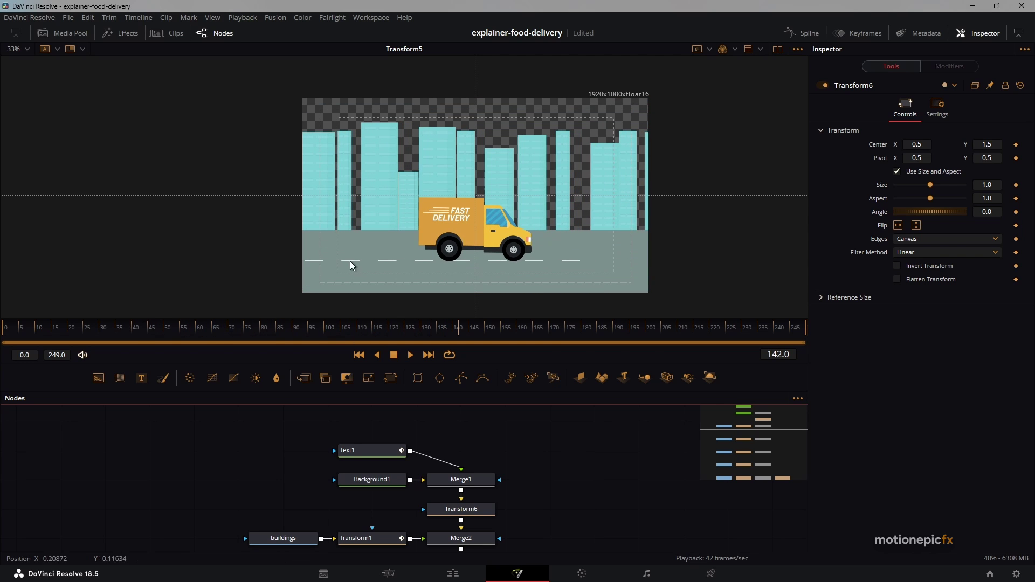
Make room above the buildings row, merge a copy of Background1 between the title transform and Merge2, and review the playback
scroll(557, 496, "down", 2)
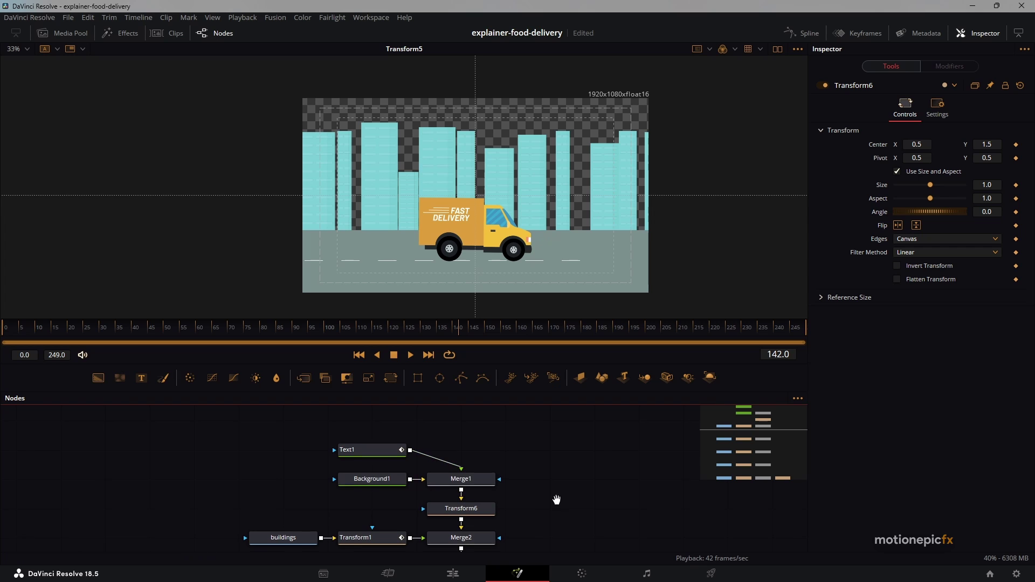
left_click_drag(225, 521, 478, 529)
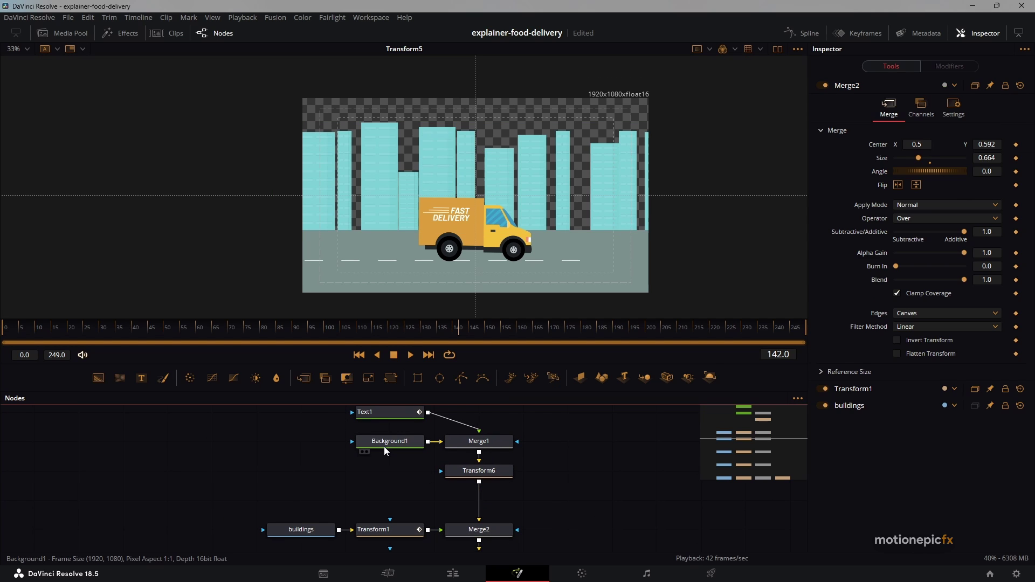
left_click(400, 442)
key("ctrl+c")
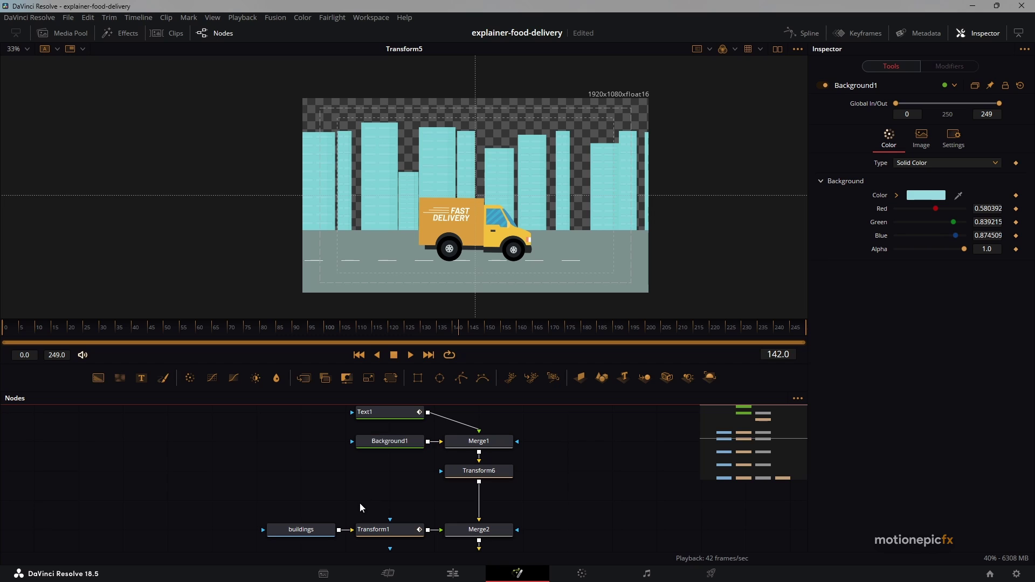
key("ctrl+v")
left_click_drag(384, 501, 479, 488)
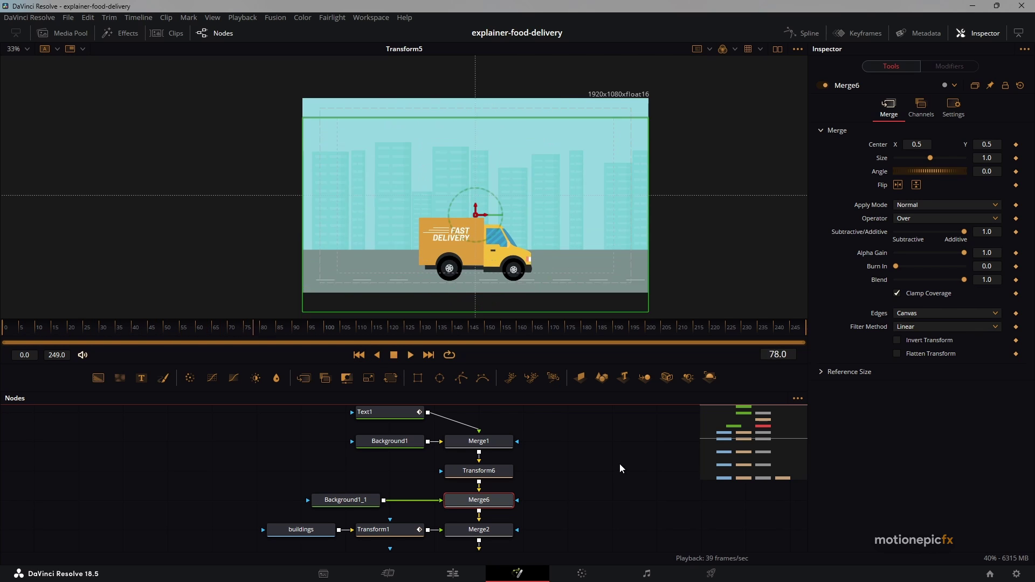
left_click(359, 355)
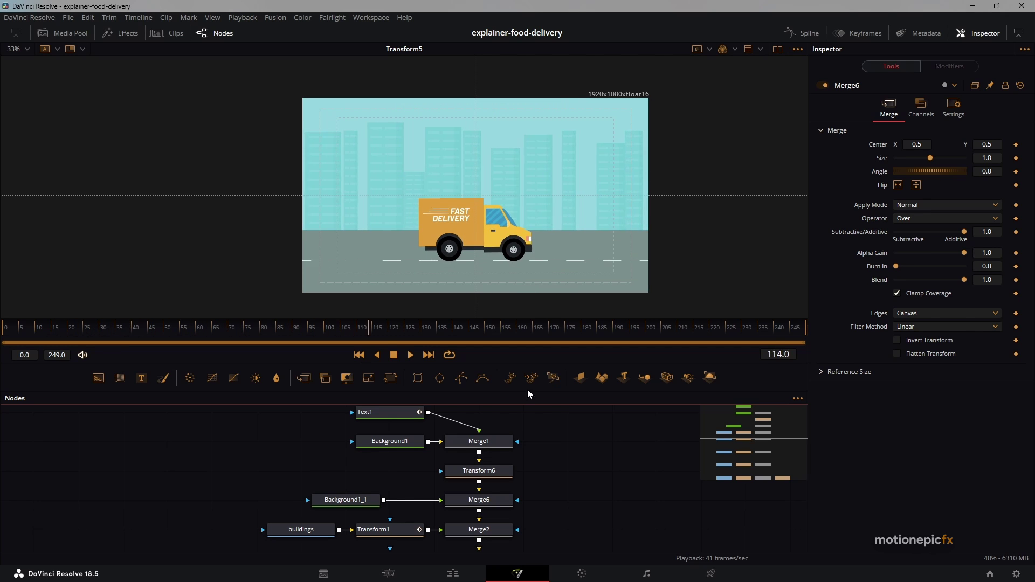
Smooth Transform5's center displacement keyframes in the spline editor, set Ease In to 77.5, and review the motion
scroll(609, 456, "down", 5)
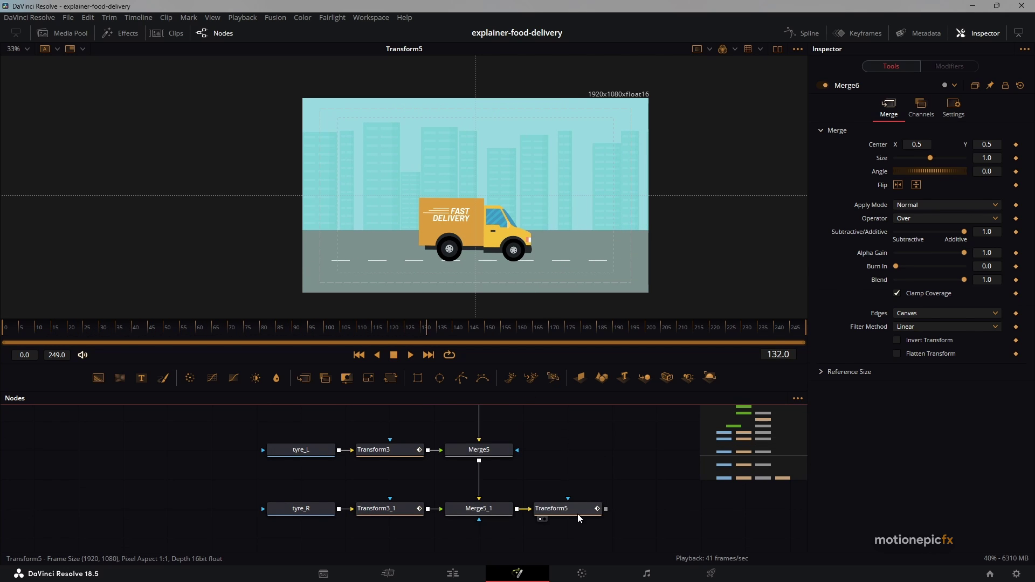
left_click(578, 513)
left_click(797, 35)
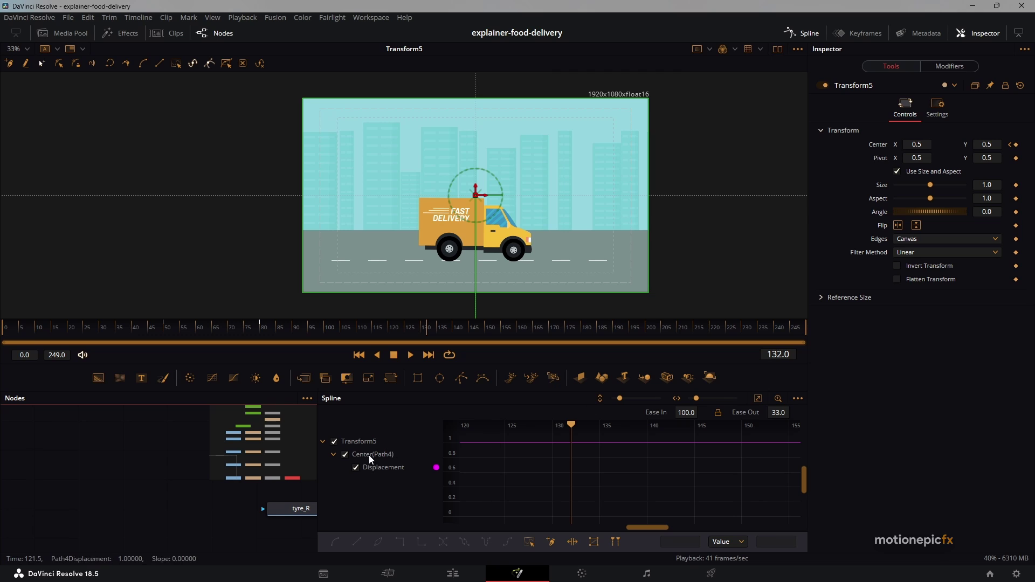
left_click(758, 400)
key("ctrl+a")
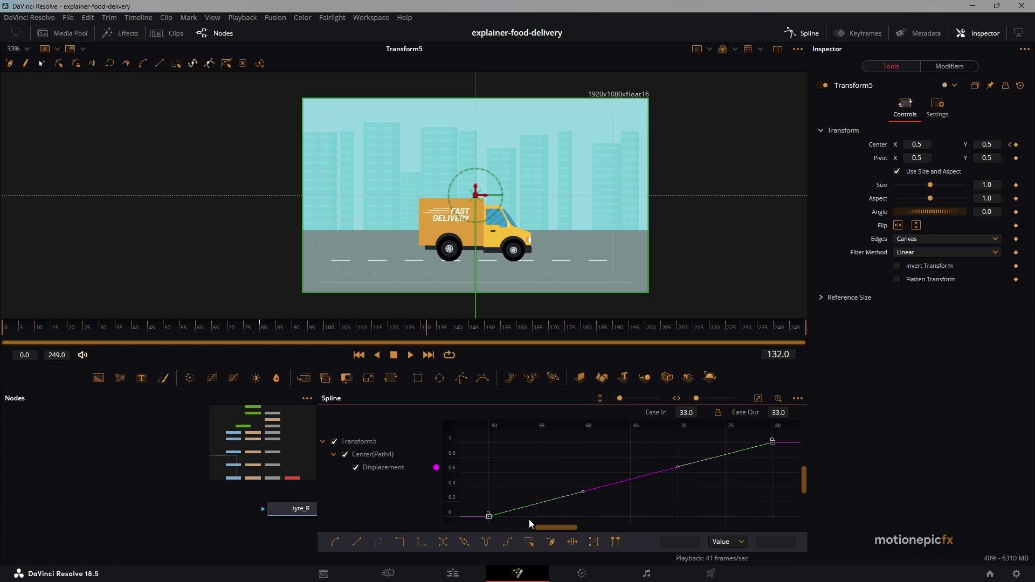
key("s")
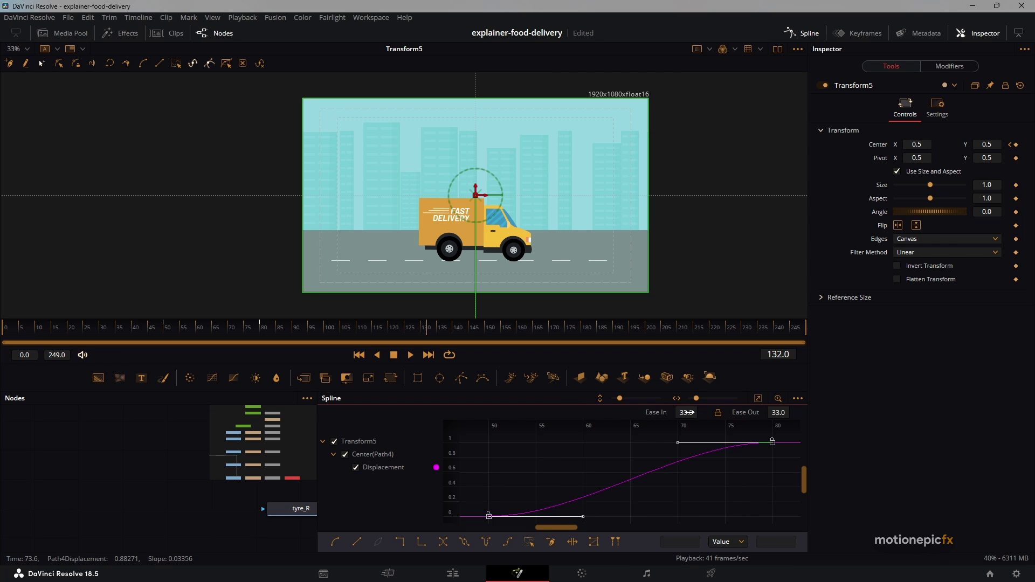
left_click_drag(686, 412, 701, 411)
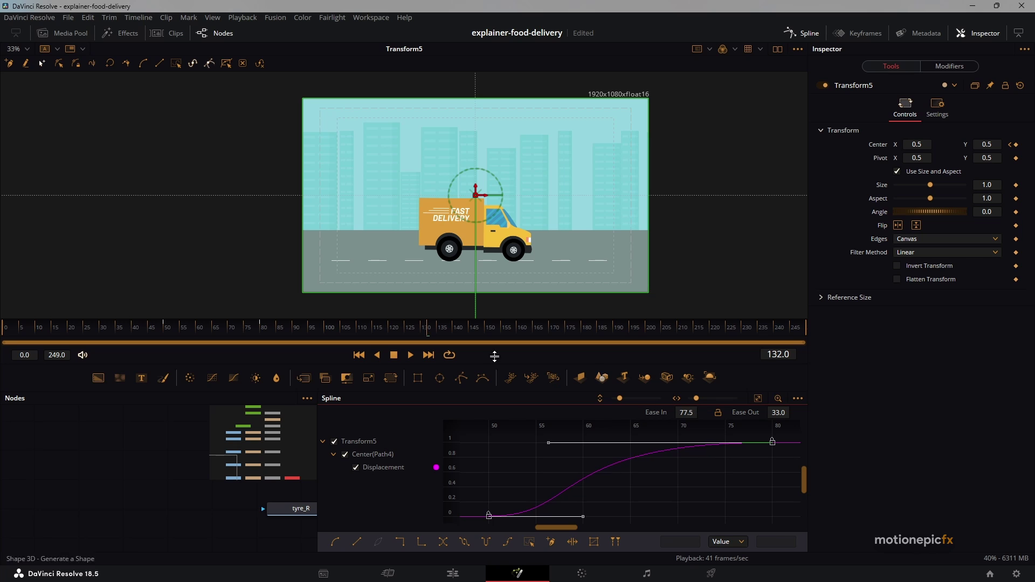
left_click(359, 355)
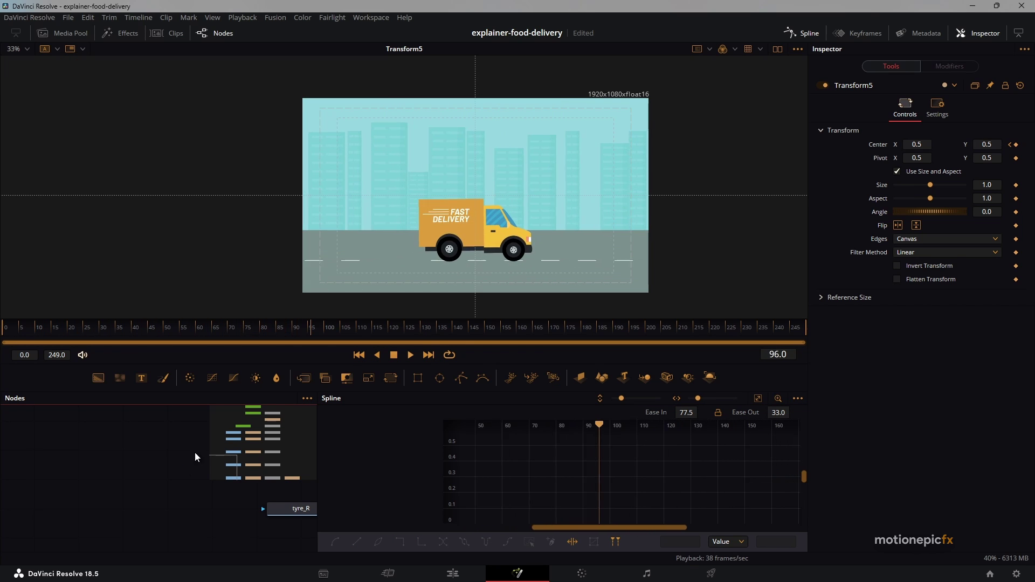
left_click(798, 34)
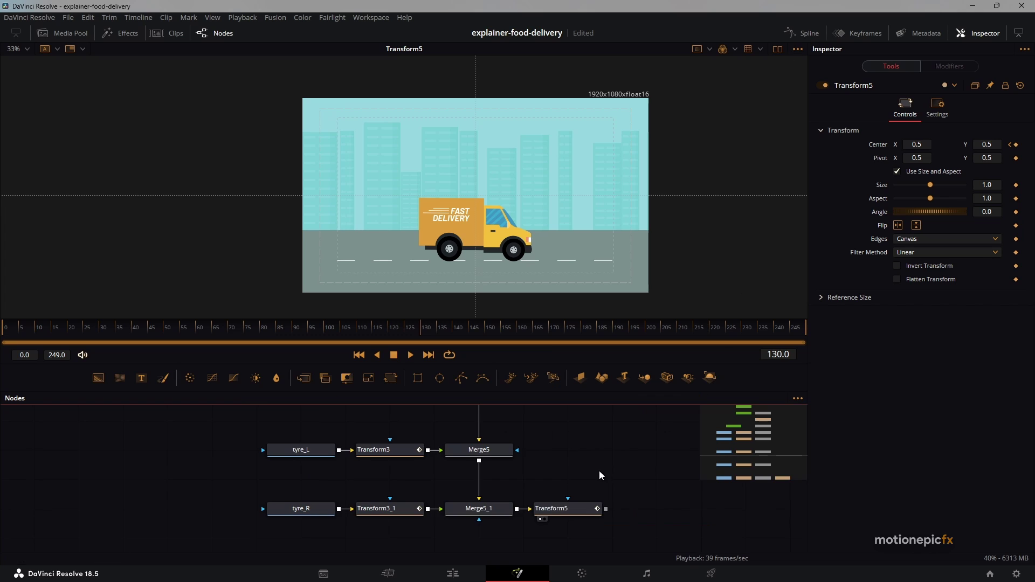
Enable motion blur on Transform5 and review the blurred slide transition
left_click(569, 508)
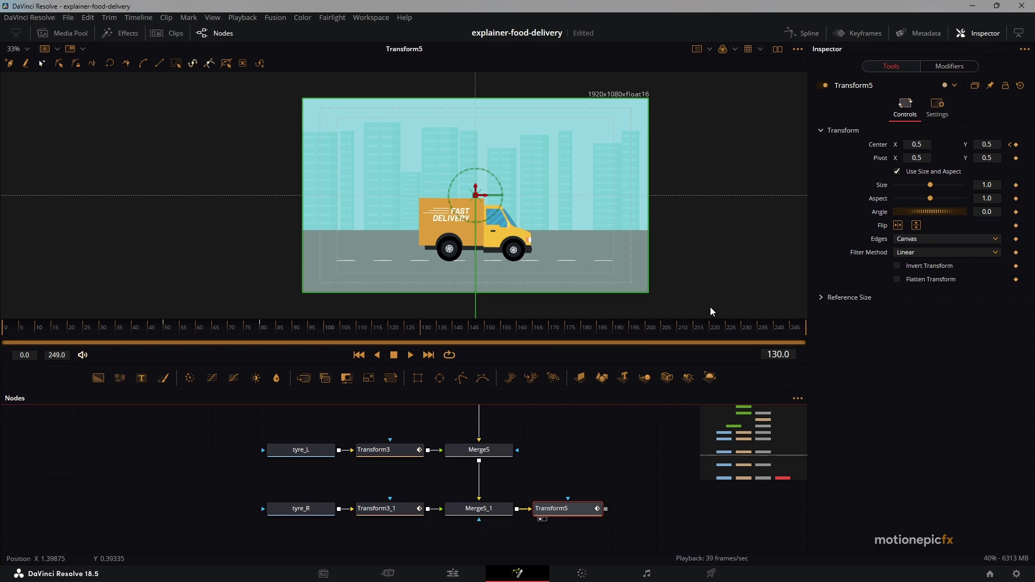
left_click(938, 110)
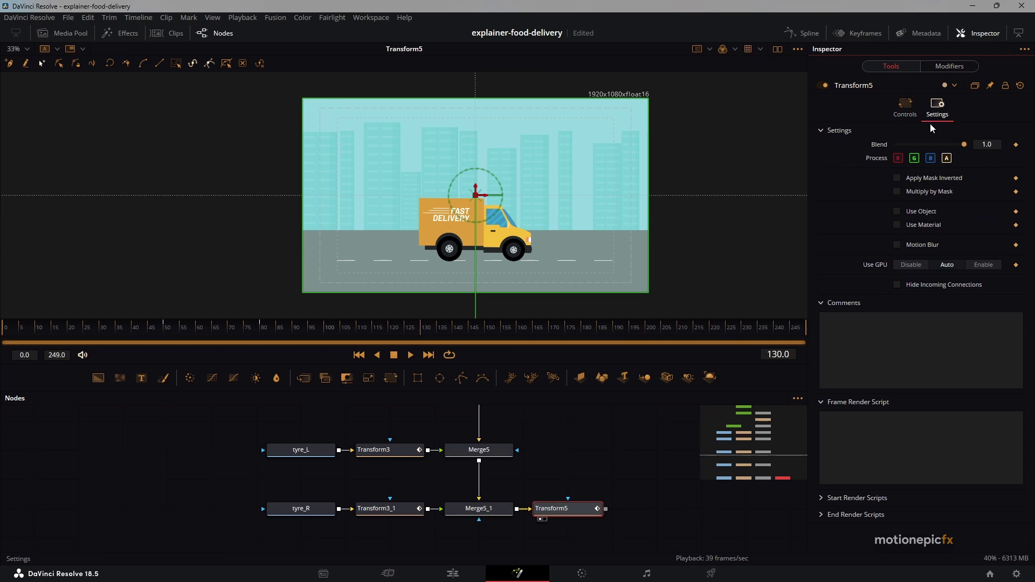
left_click(898, 246)
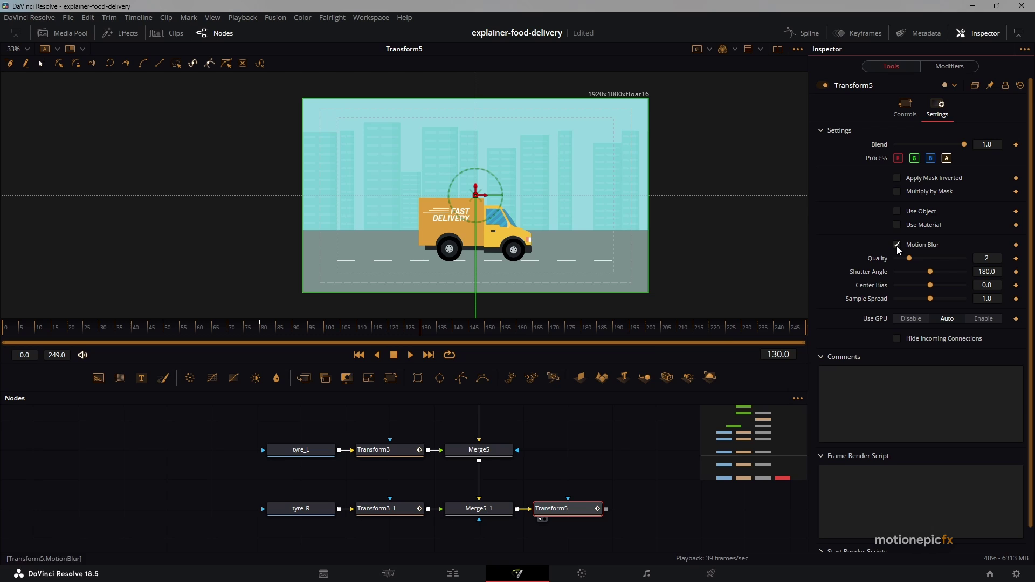
right_click(580, 357)
left_click(594, 372)
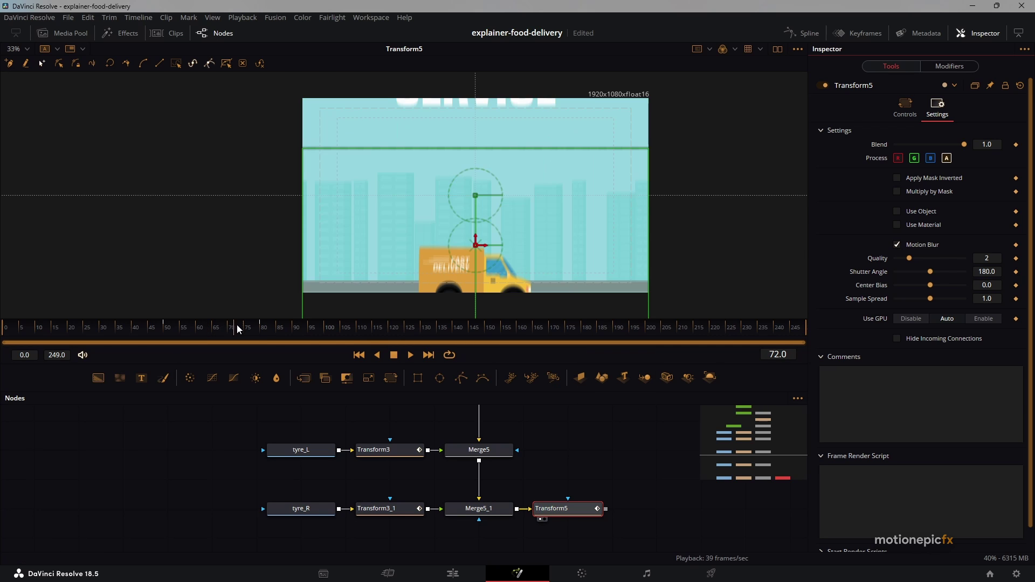
left_click(606, 464)
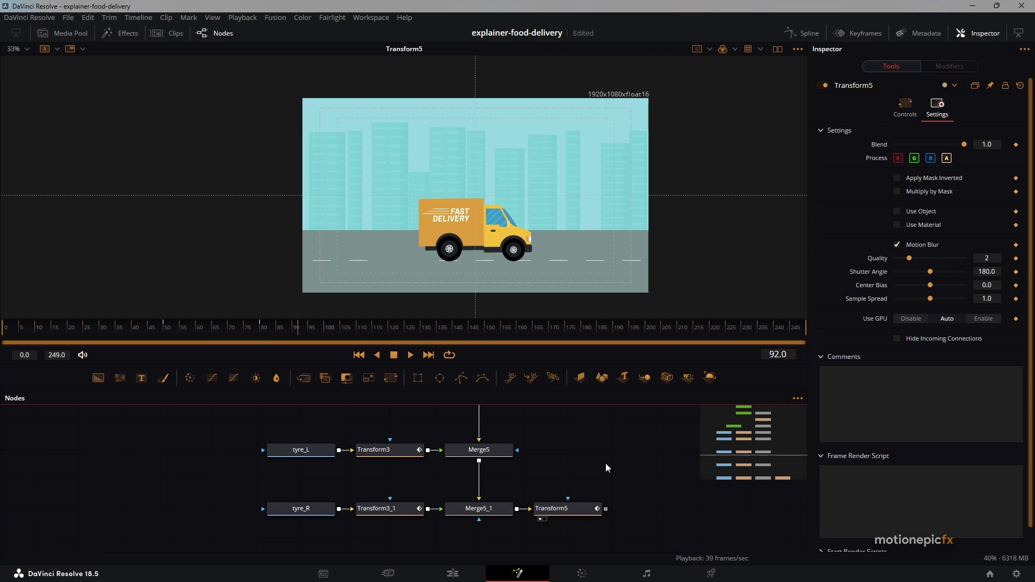
Add a Media Out node after Transform5 to output the composition, and switch to the Edit page
scroll(519, 155, "down", 3)
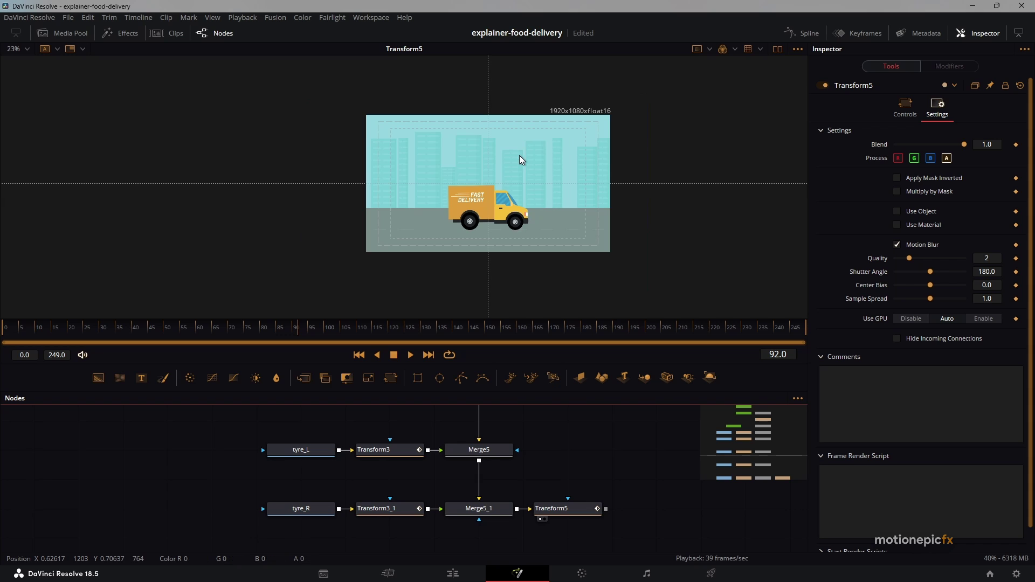
left_click_drag(606, 508, 732, 497)
scroll(610, 459, "down", 3)
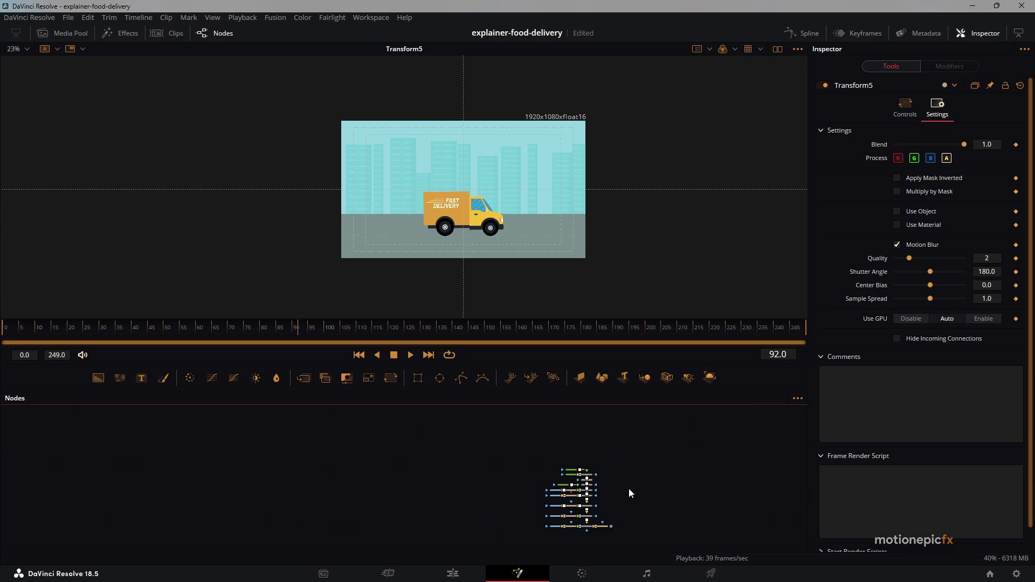
scroll(545, 488, "up", 2)
scroll(545, 488, "up", 4)
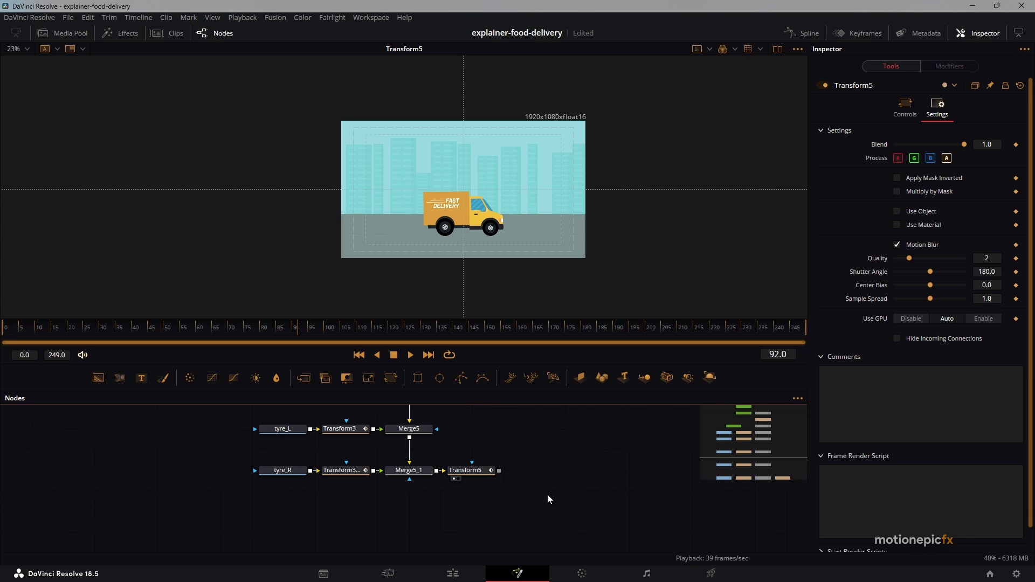
scroll(532, 488, "up", 1)
left_click(451, 513)
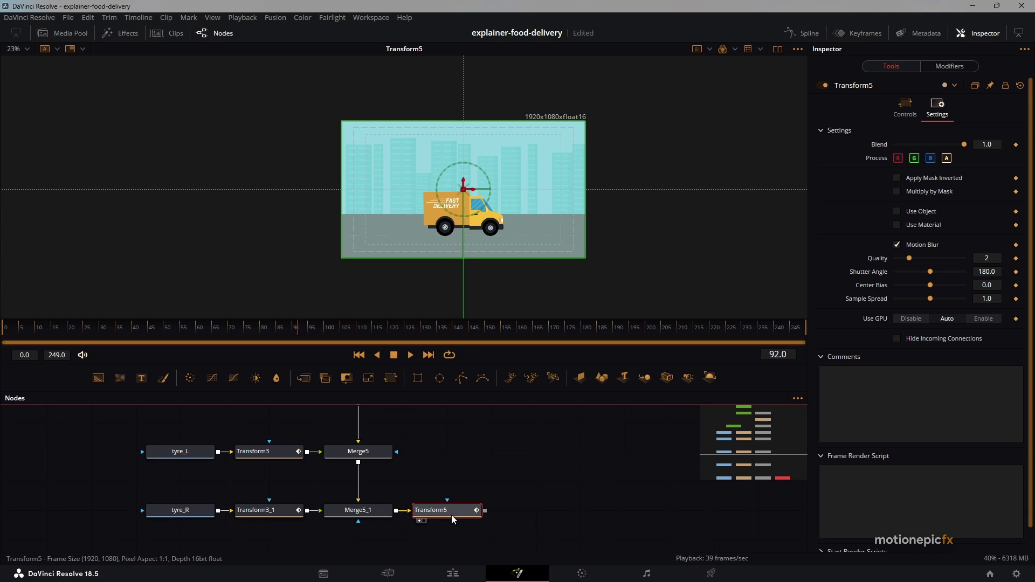
key("shift+space")
type("medi")
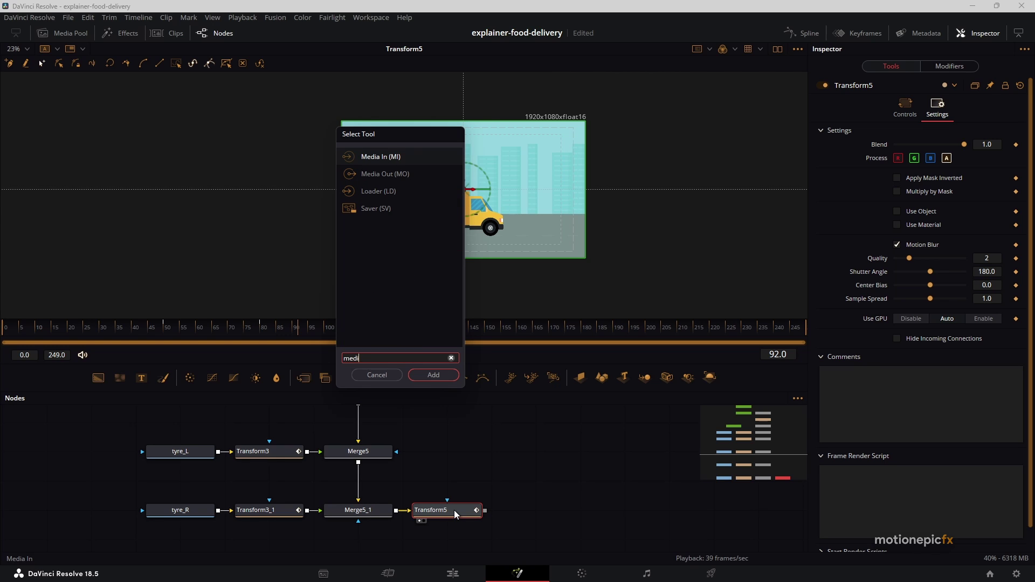
key("Down")
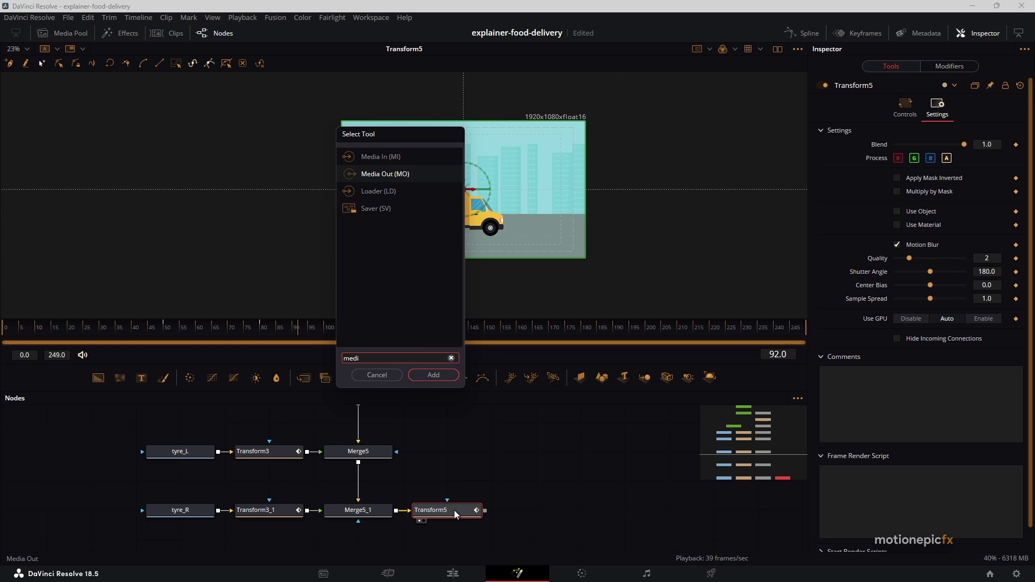
key("Return")
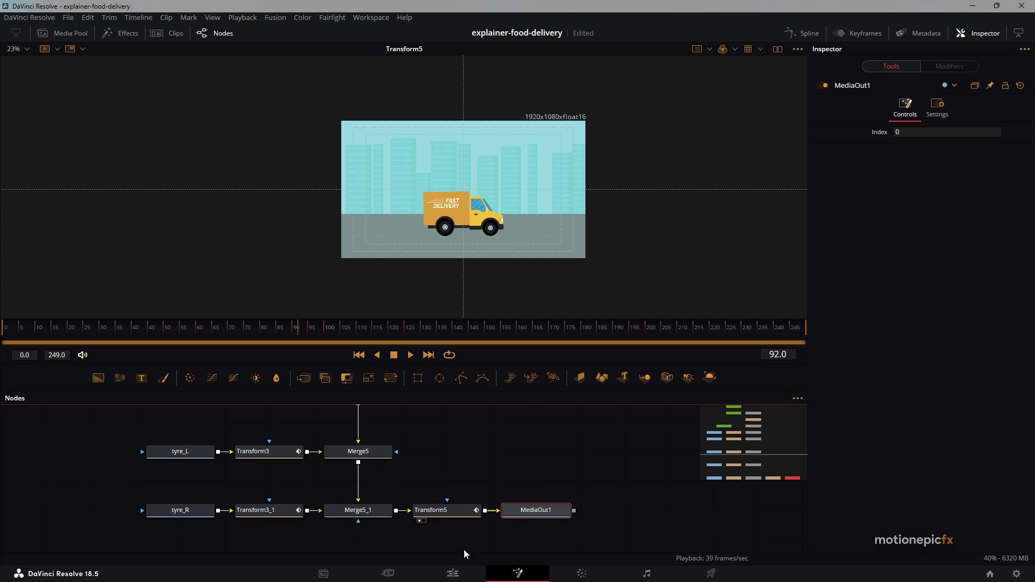
left_click(453, 574)
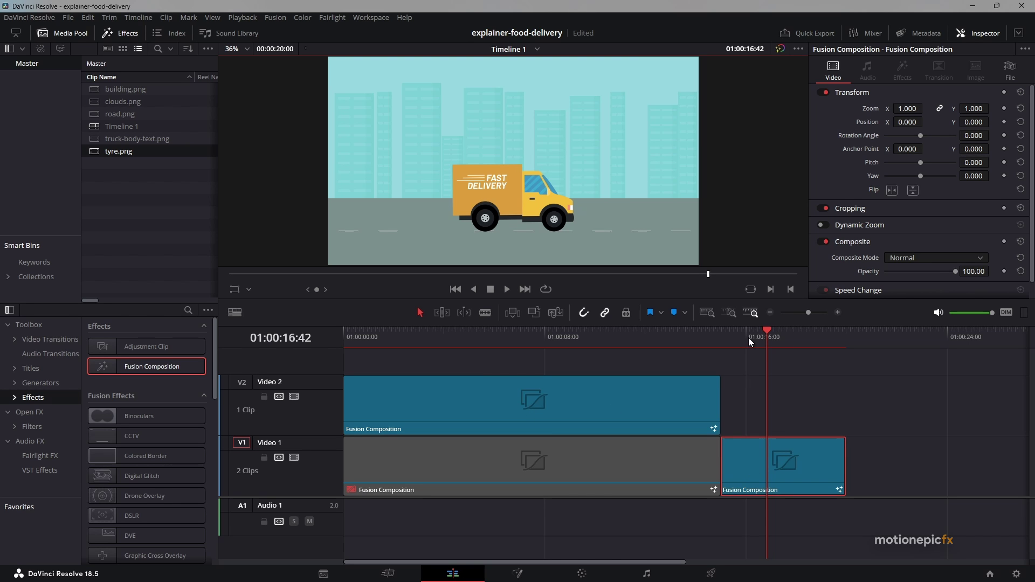